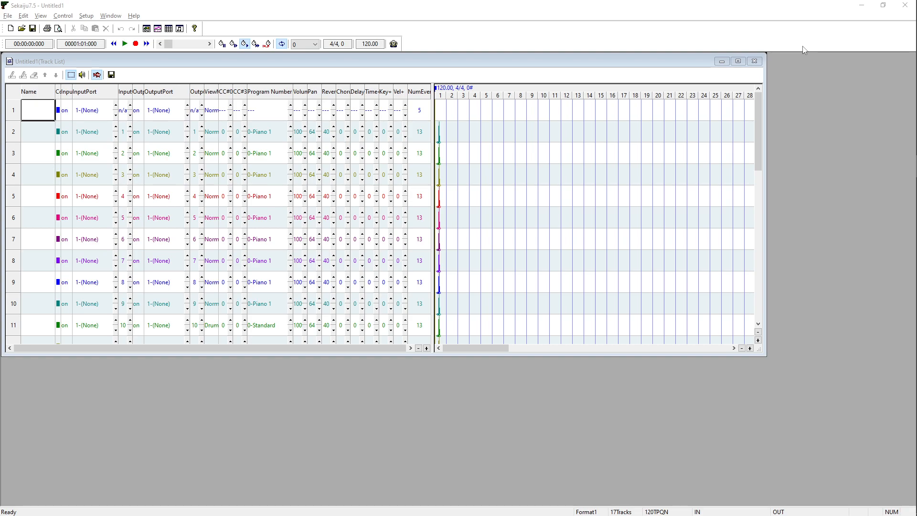
- Set the output port of the tracks in the track list to the VirtualMIDIS device
{"action": "left_click", "coordinate": [390, 27]}
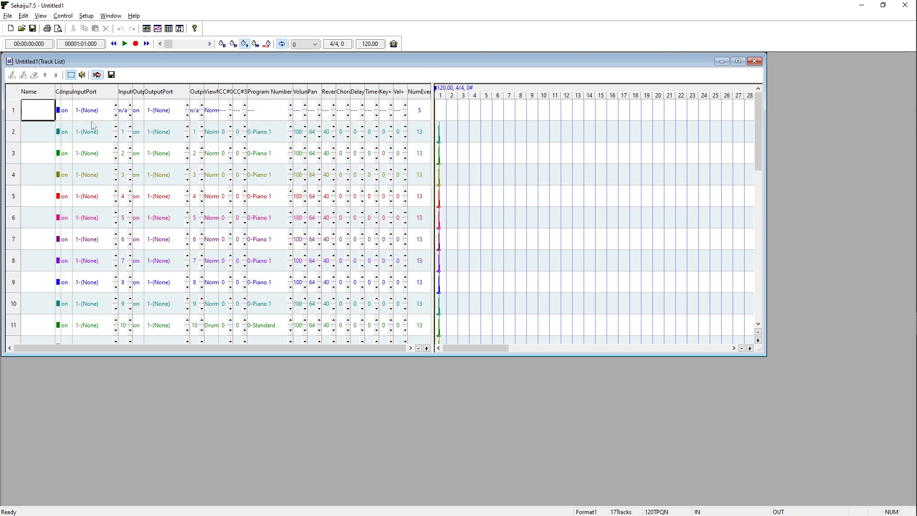
{"action": "scroll", "coordinate": [119, 117], "scroll_direction": "down", "scroll_amount": 1}
{"action": "scroll", "coordinate": [118, 117], "scroll_direction": "down", "scroll_amount": 5}
{"action": "scroll", "coordinate": [172, 156], "scroll_direction": "up", "scroll_amount": 8}
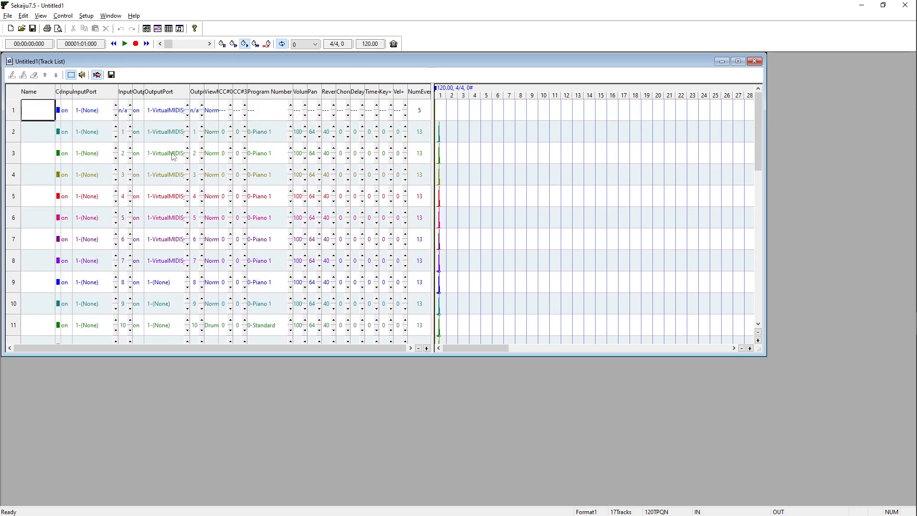
{"action": "scroll", "coordinate": [173, 156], "scroll_direction": "down", "scroll_amount": 1}
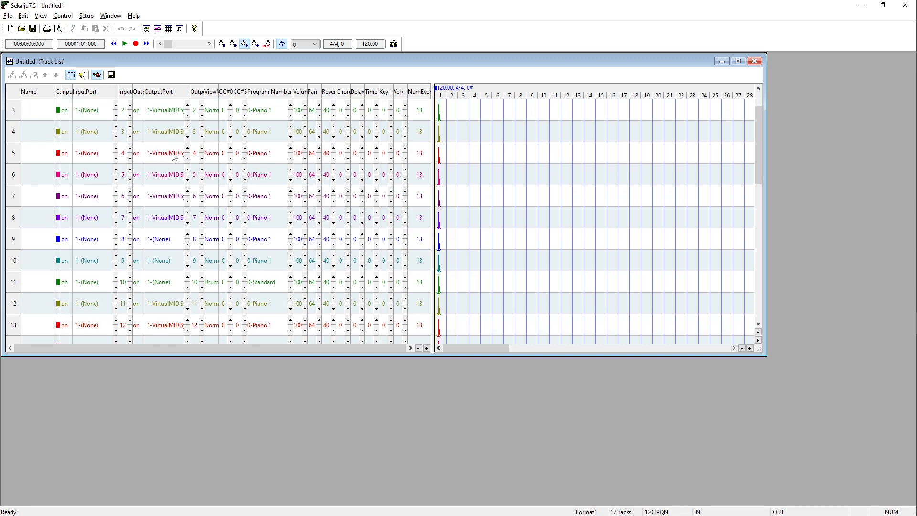
{"action": "scroll", "coordinate": [173, 157], "scroll_direction": "up", "scroll_amount": 1}
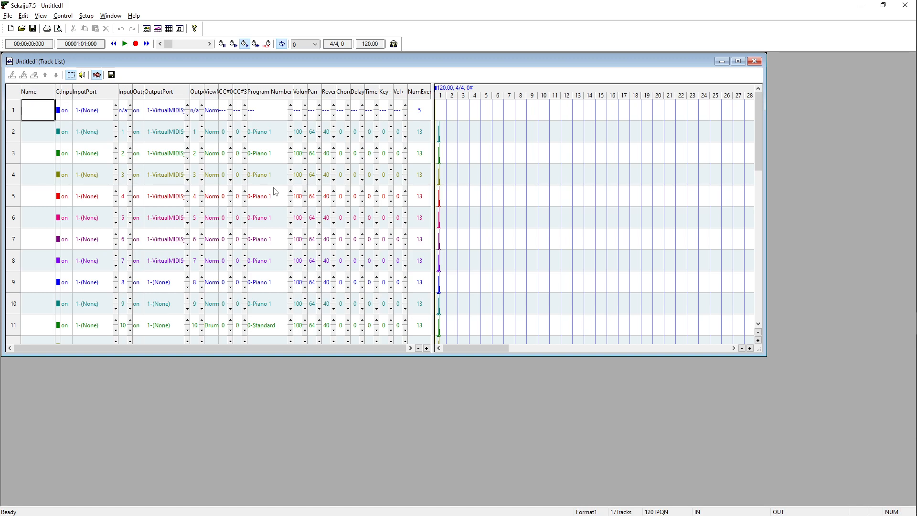
- Raise the program number of track 2 step by step to 2-Piano 3
{"action": "left_click", "coordinate": [274, 138]}
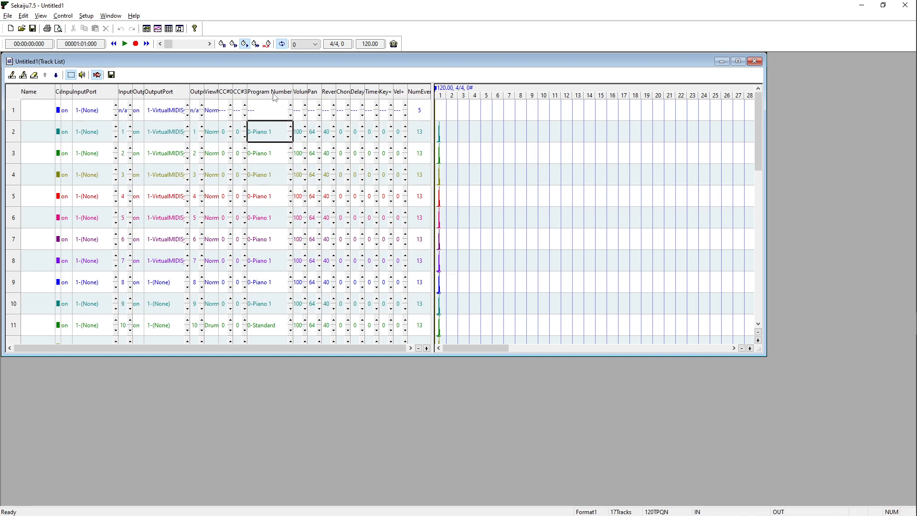
{"action": "left_click", "coordinate": [290, 128]}
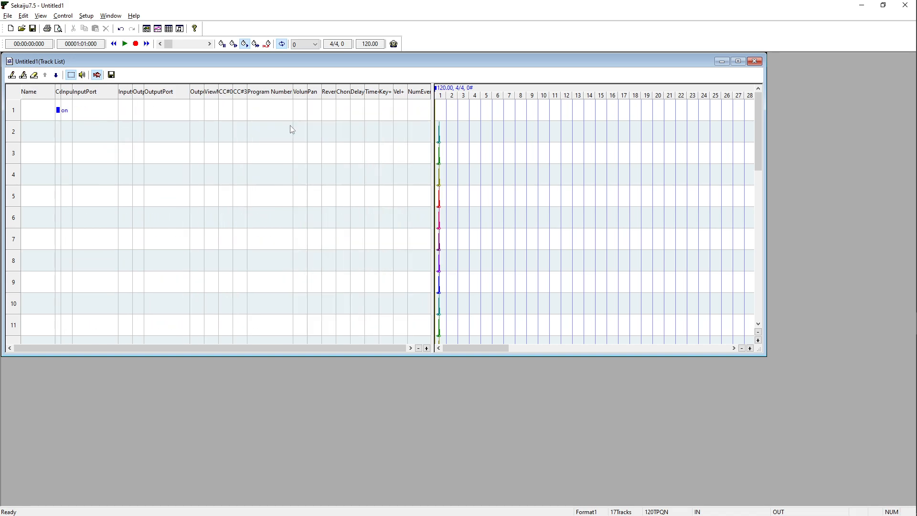
{"action": "left_click", "coordinate": [291, 127]}
{"action": "left_click", "coordinate": [291, 136]}
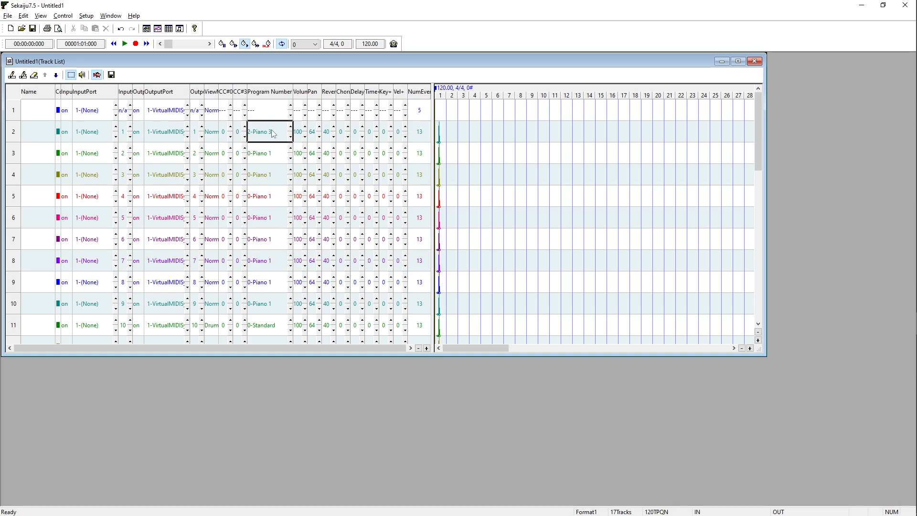
- Set the program numbers to 30-DistortionGt for track 2, 29-Overdrive Gt for track 3 and 26-Jazz Gt. for track 4
{"action": "left_click", "coordinate": [271, 130]}
{"action": "left_click", "coordinate": [280, 154]}
{"action": "type", "text": "29"}
{"action": "key", "text": "Return"}
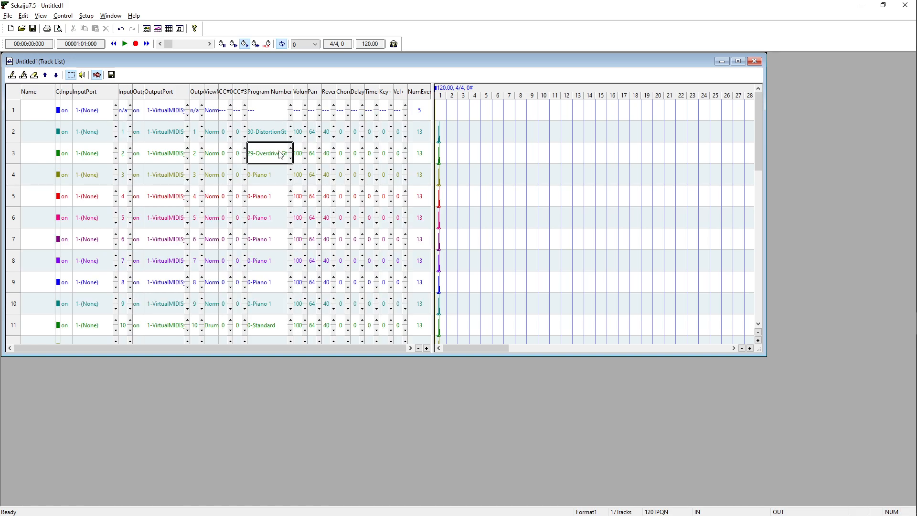
{"action": "left_click", "coordinate": [275, 180]}
{"action": "type", "text": "26"}
{"action": "key", "text": "Return"}
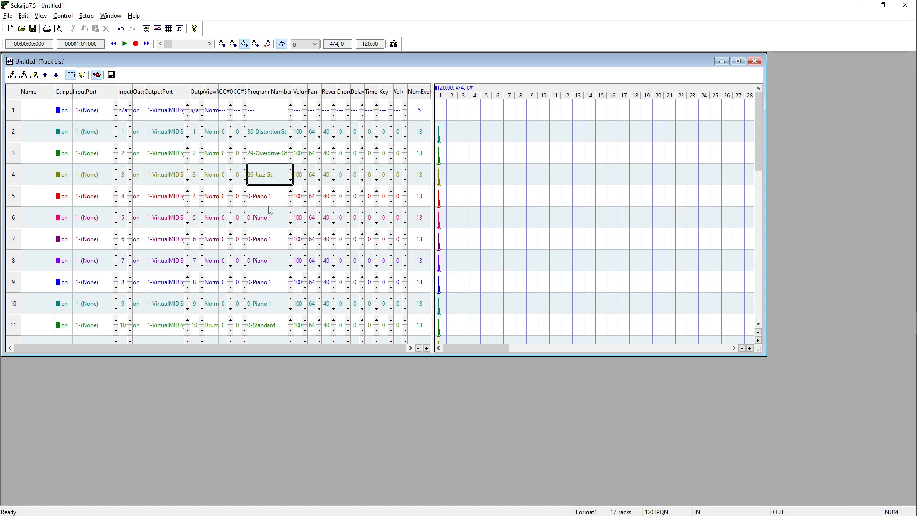
- Set the program number of track 5 to 37-Slap Bass 2
{"action": "left_click", "coordinate": [291, 192]}
{"action": "left_click", "coordinate": [292, 192]}
{"action": "left_click", "coordinate": [293, 193]}
{"action": "left_click", "coordinate": [292, 193]}
- Show track 2's piano roll window and maximize it
{"action": "left_click", "coordinate": [269, 138]}
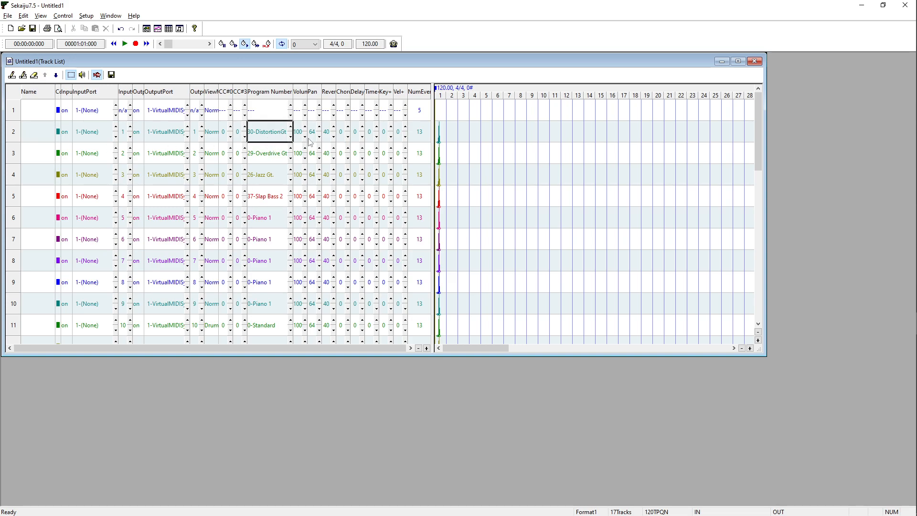
{"action": "right_click", "coordinate": [451, 135]}
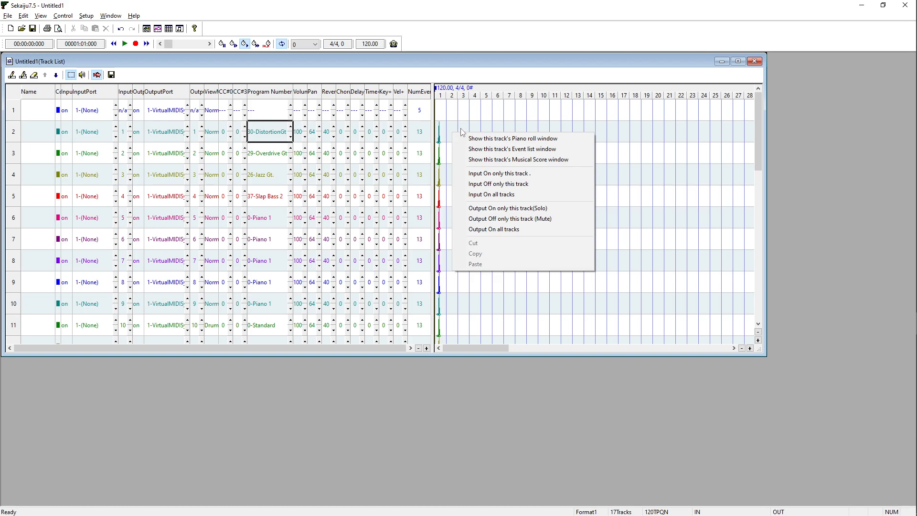
{"action": "left_click", "coordinate": [488, 138]}
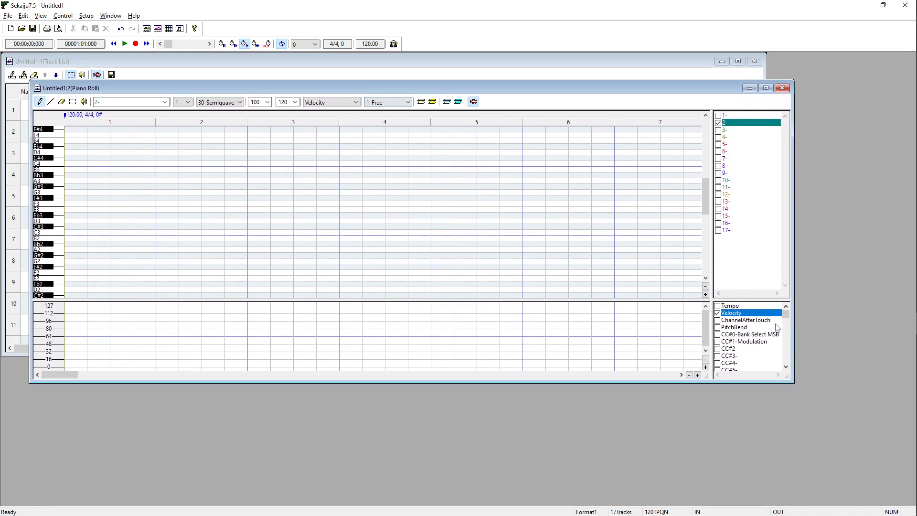
{"action": "left_click_drag", "start_coordinate": [794, 382], "coordinate": [879, 488]}
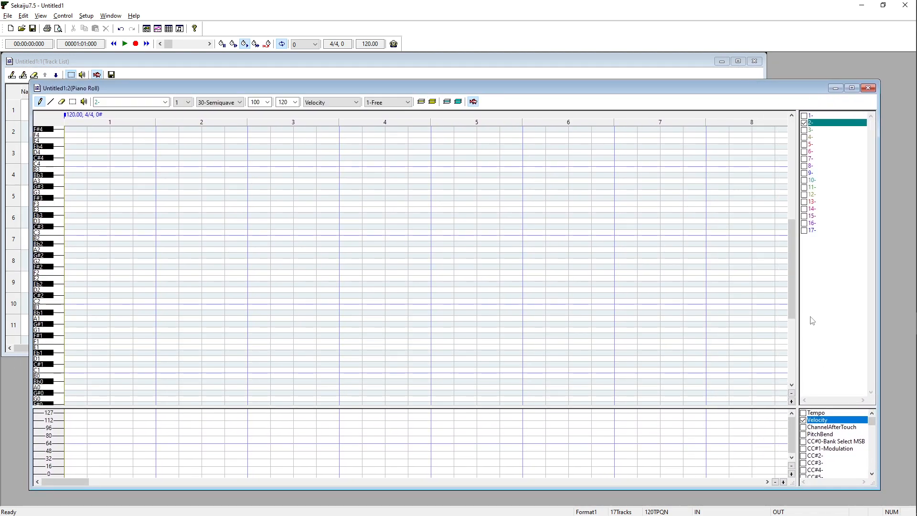
{"action": "left_click", "coordinate": [851, 87]}
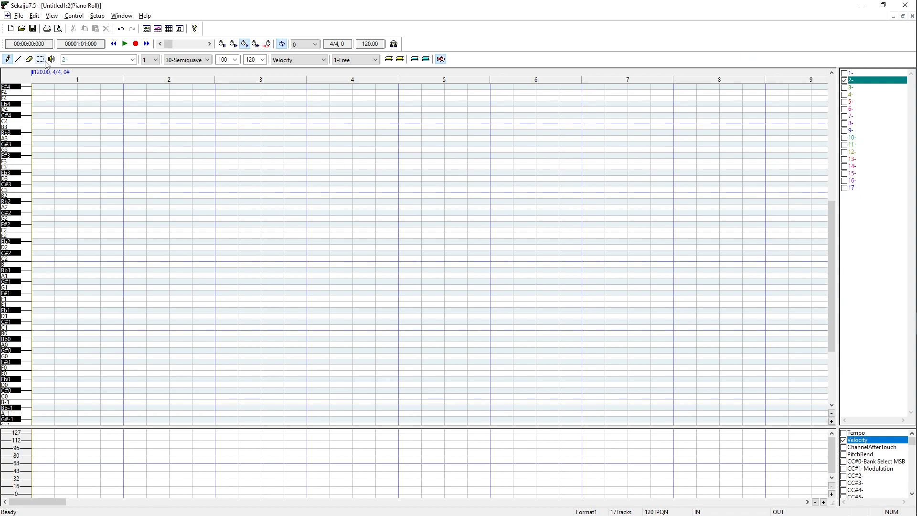
- Draw a one-beat chord of the notes D2, A2 and D3 at the start of measure 2 with the pencil tool
{"action": "left_click", "coordinate": [18, 59]}
{"action": "left_click", "coordinate": [29, 60]}
{"action": "left_click", "coordinate": [41, 61]}
{"action": "left_click", "coordinate": [8, 60]}
{"action": "left_click_drag", "start_coordinate": [162, 221], "coordinate": [119, 228]}
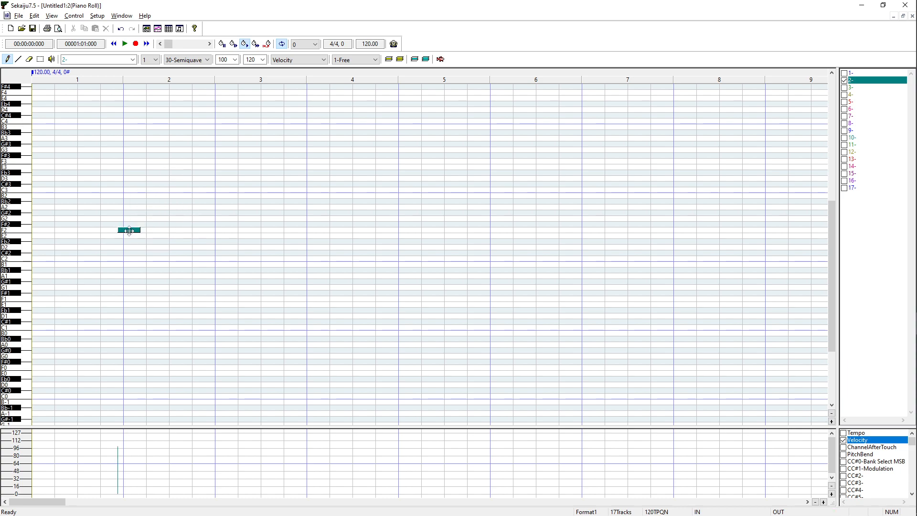
{"action": "left_click_drag", "start_coordinate": [129, 231], "coordinate": [135, 248]}
{"action": "left_click", "coordinate": [133, 207]}
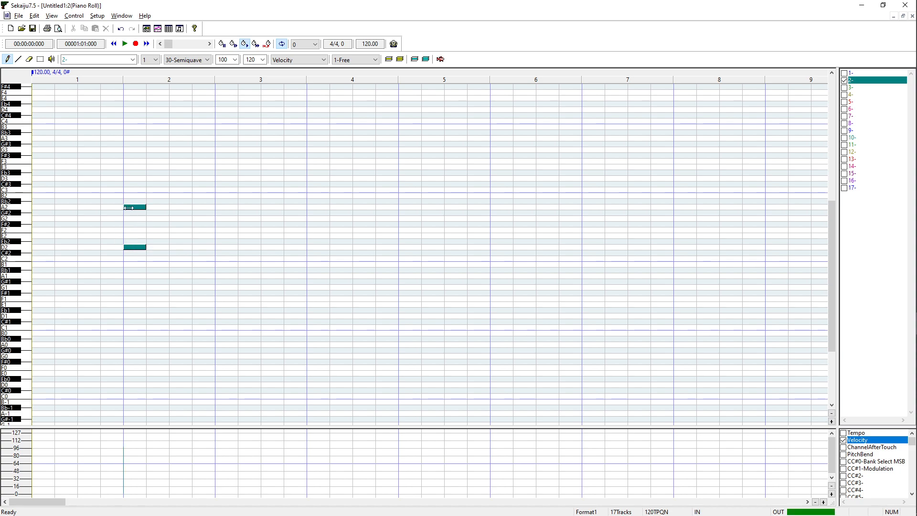
{"action": "left_click", "coordinate": [126, 178]}
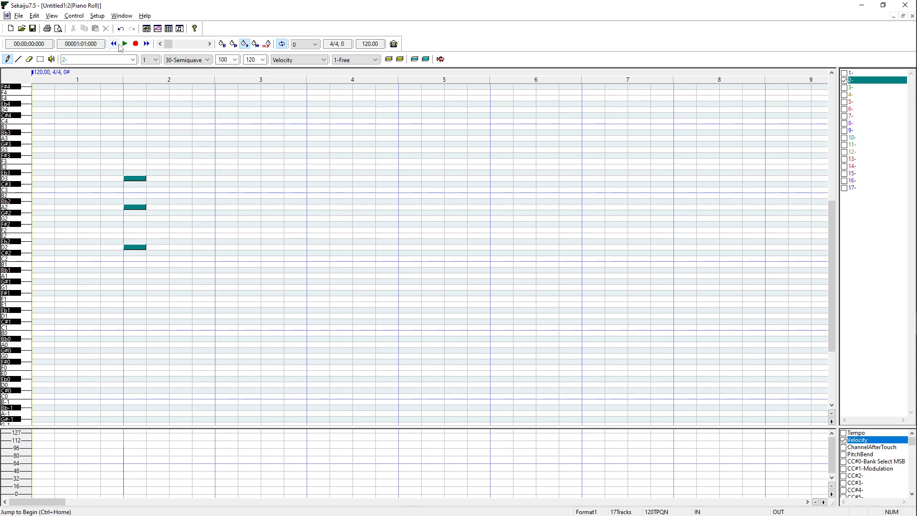
- Play back the chord in measure 2, starting shortly before it
{"action": "key", "text": "space"}
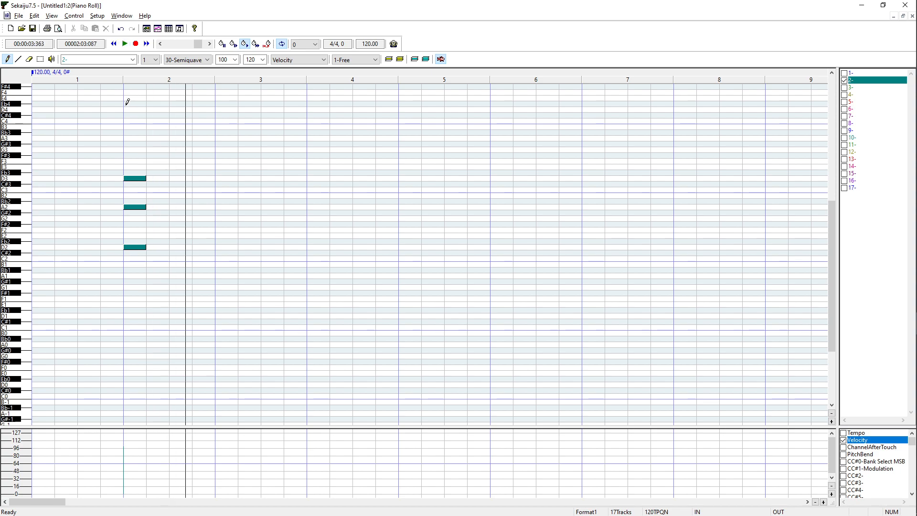
{"action": "left_click_drag", "start_coordinate": [90, 71], "coordinate": [111, 75]}
{"action": "key", "text": "space"}
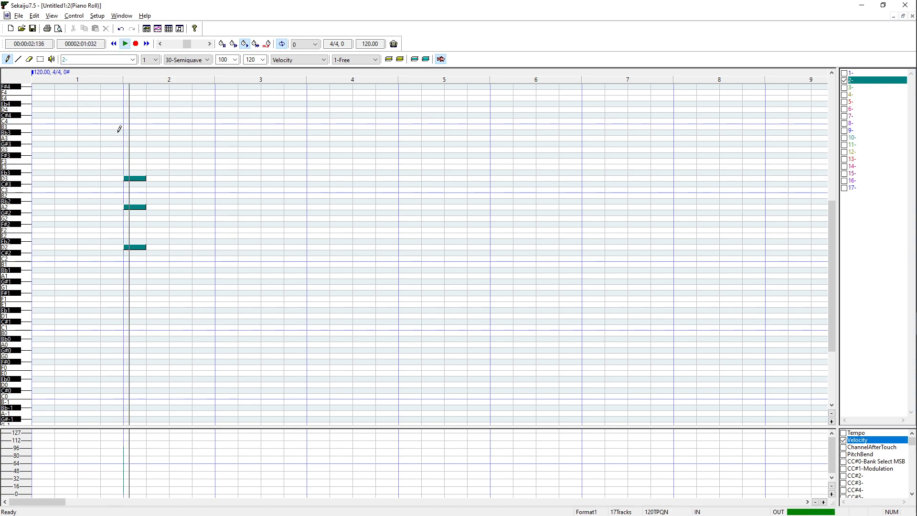
{"action": "key", "text": "space"}
- Select the first chord and duplicate it onto the next three beats of measure 2, with lowest notes E2, D2 and F2
{"action": "right_click", "coordinate": [165, 201]}
{"action": "left_click_drag", "start_coordinate": [194, 143], "coordinate": [126, 285]}
{"action": "left_click_drag", "start_coordinate": [143, 247], "coordinate": [165, 236]}
{"action": "left_click_drag", "start_coordinate": [165, 236], "coordinate": [182, 247]}
{"action": "left_click_drag", "start_coordinate": [181, 247], "coordinate": [210, 230]}
- Select a D2-based chord from measure 2 and duplicate it onto the first beat of measure 3
{"action": "left_click_drag", "start_coordinate": [186, 171], "coordinate": [176, 247]}
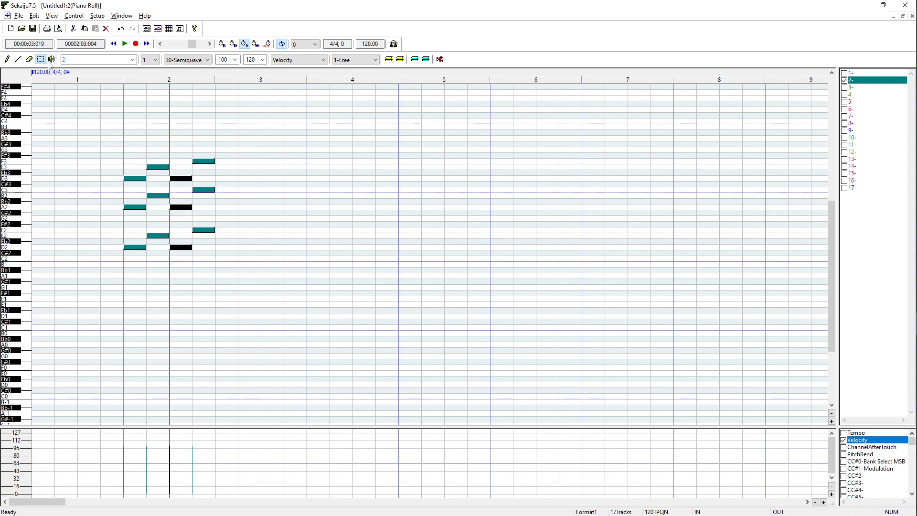
{"action": "left_click", "coordinate": [106, 174]}
{"action": "left_click_drag", "start_coordinate": [137, 158], "coordinate": [107, 267]}
{"action": "left_click", "coordinate": [122, 152]}
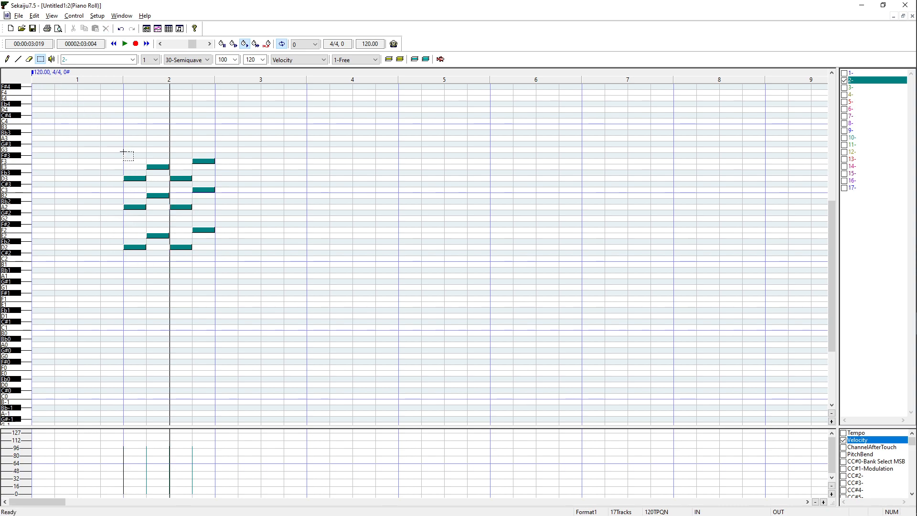
{"action": "left_click_drag", "start_coordinate": [143, 153], "coordinate": [221, 248]}
{"action": "left_click", "coordinate": [223, 296]}
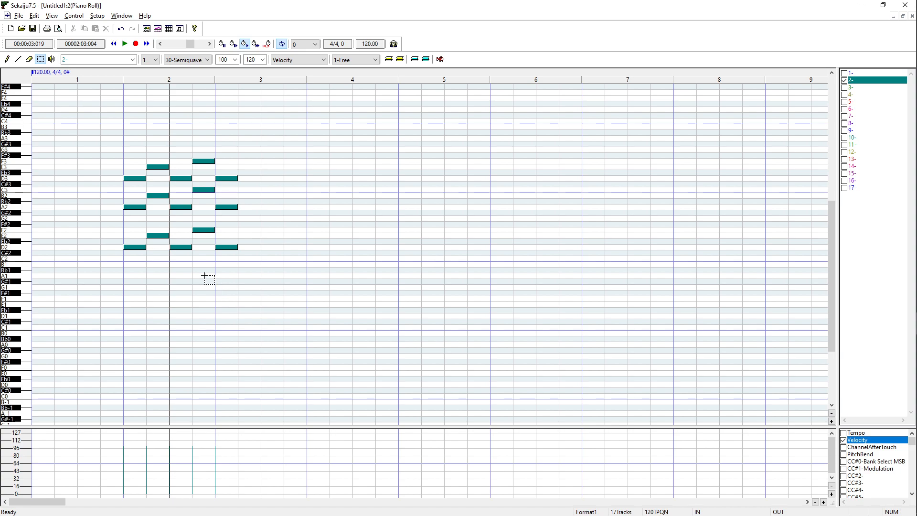
- Copy the E2-based chord of measure 2, paste it at beat 2 of measure 3 and shift it half a beat later
{"action": "left_click_drag", "start_coordinate": [142, 170], "coordinate": [111, 285]}
{"action": "left_click", "coordinate": [155, 153]}
{"action": "left_click_drag", "start_coordinate": [166, 153], "coordinate": [154, 271]}
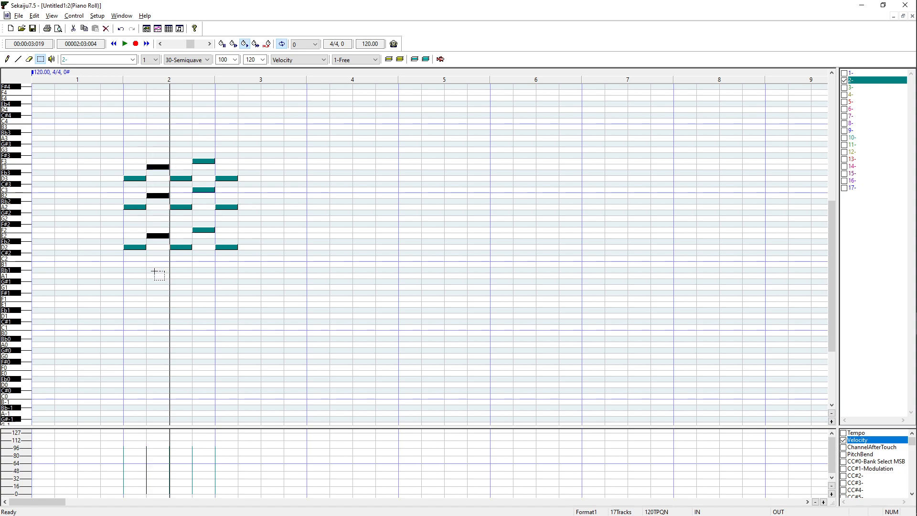
{"action": "key", "text": "ctrl+c"}
{"action": "left_click", "coordinate": [329, 77]}
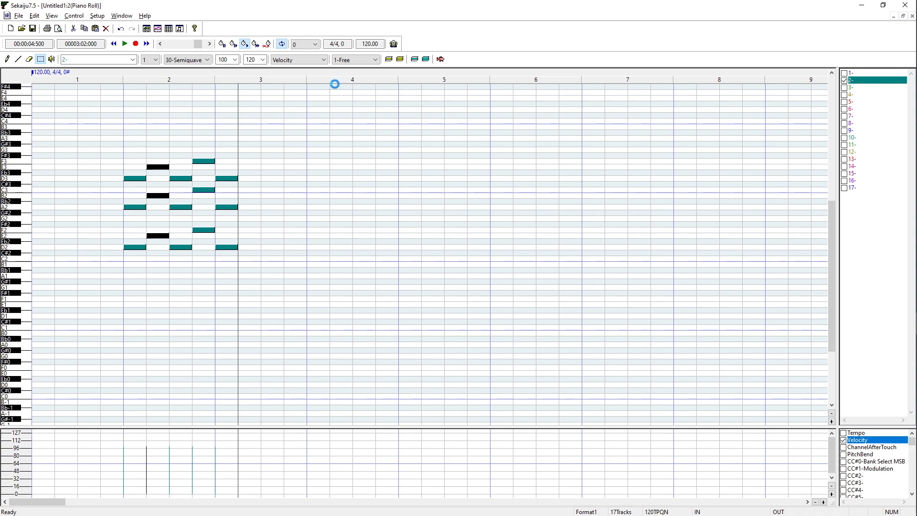
{"action": "key", "text": "ctrl+v"}
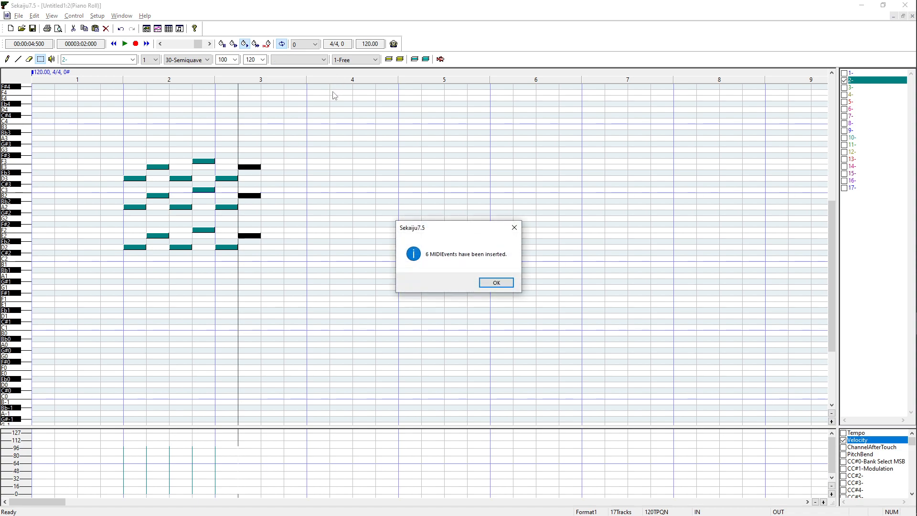
{"action": "left_click", "coordinate": [490, 283]}
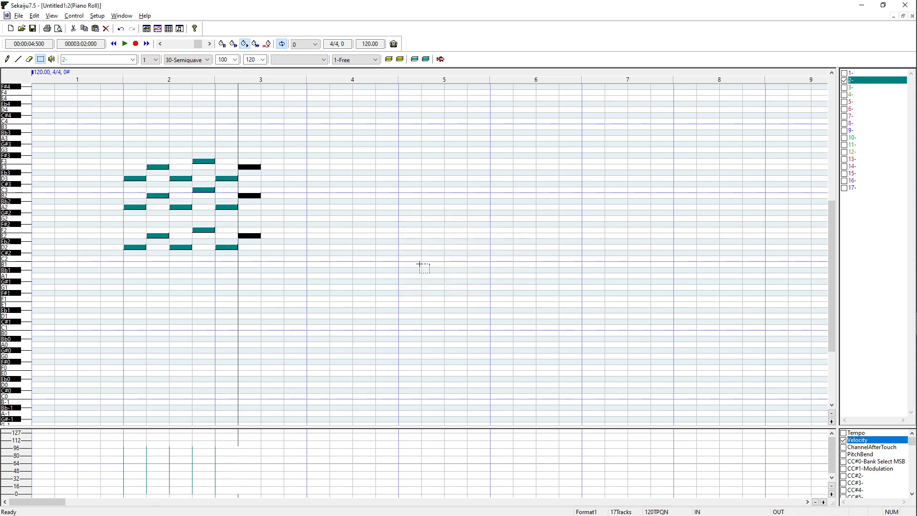
{"action": "left_click_drag", "start_coordinate": [242, 235], "coordinate": [254, 235]}
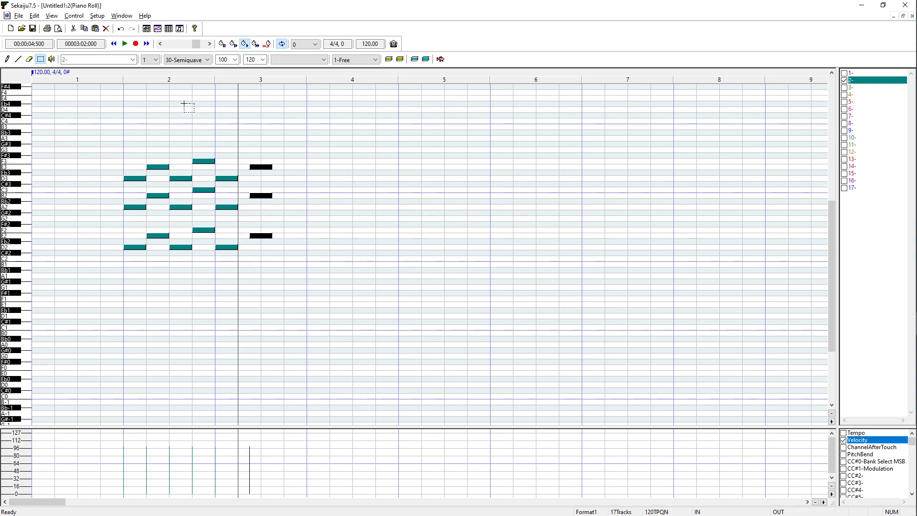
- Delete the four chords of measure 2 and paste the copied chord near the middle of that measure
{"action": "left_click_drag", "start_coordinate": [205, 143], "coordinate": [129, 271]}
{"action": "key", "text": "Delete"}
{"action": "left_click", "coordinate": [168, 76]}
{"action": "key", "text": "ctrl+v"}
{"action": "key", "text": "Return"}
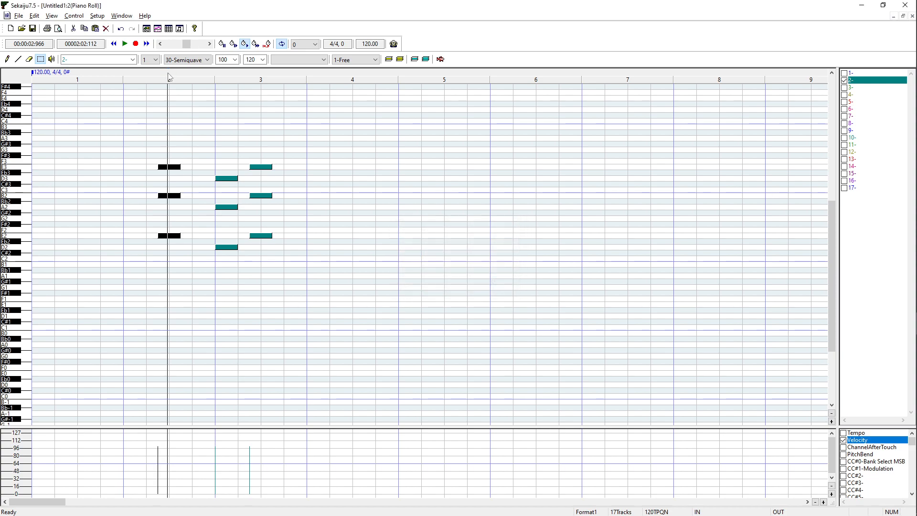
- Undo the last paste and the deletion of the four chords in measure 2
{"action": "left_click", "coordinate": [182, 73]}
{"action": "left_click", "coordinate": [159, 73]}
{"action": "left_click", "coordinate": [181, 74]}
{"action": "left_click", "coordinate": [163, 74]}
{"action": "key", "text": "ctrl+z"}
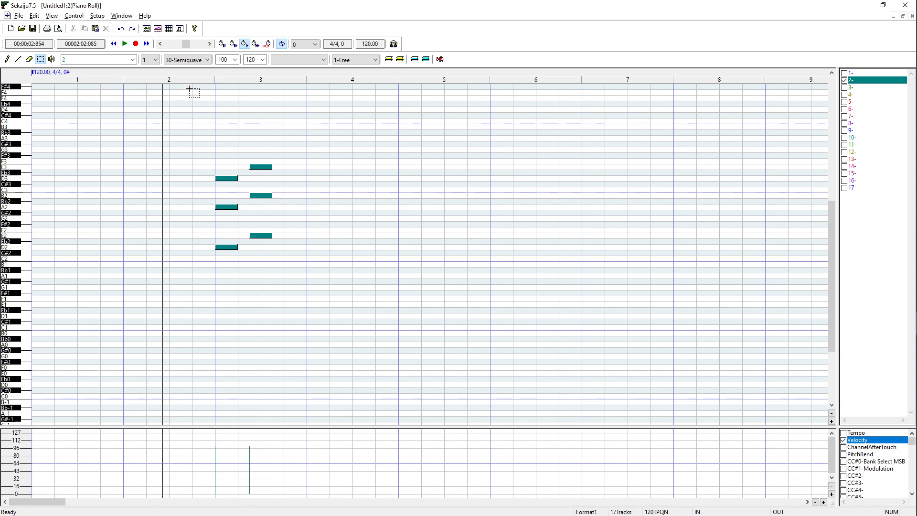
{"action": "key", "text": "ctrl+z"}
- Play back the chord sequence from the end of measure 1, then clear the note selection
{"action": "left_click", "coordinate": [121, 75]}
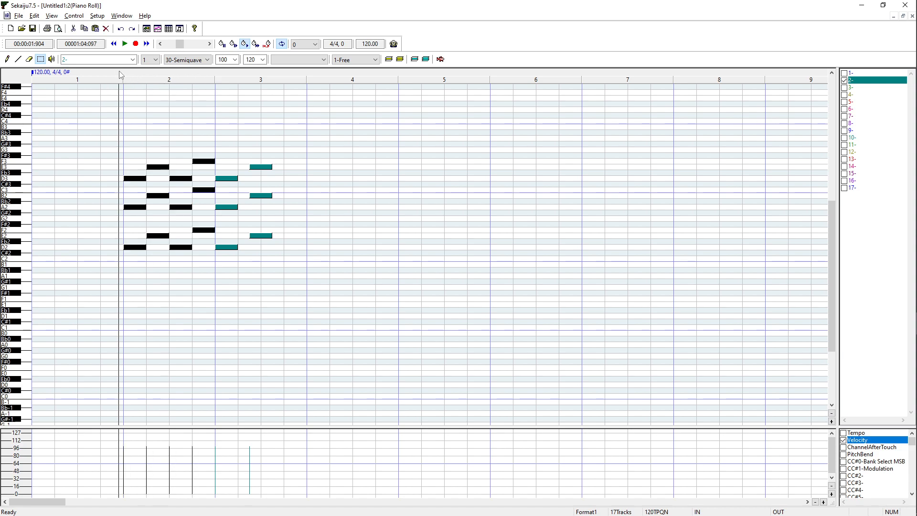
{"action": "key", "text": "space"}
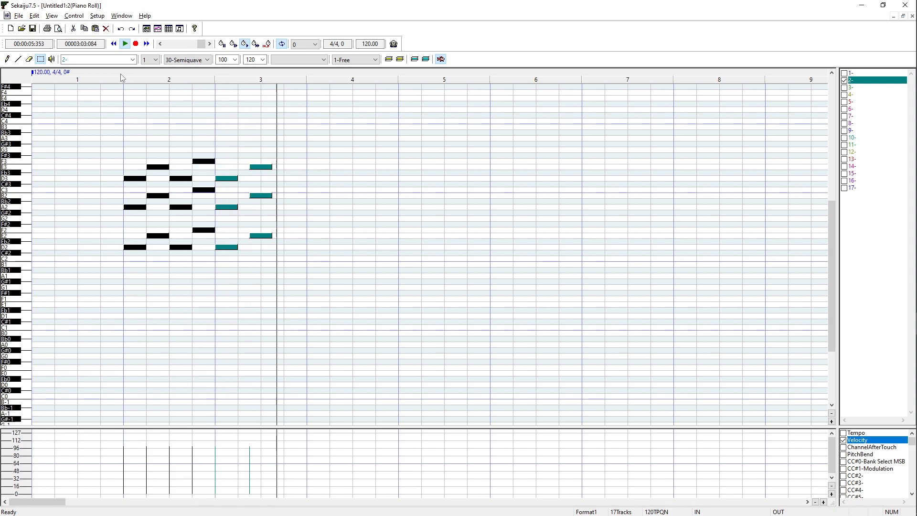
{"action": "left_click", "coordinate": [300, 222]}
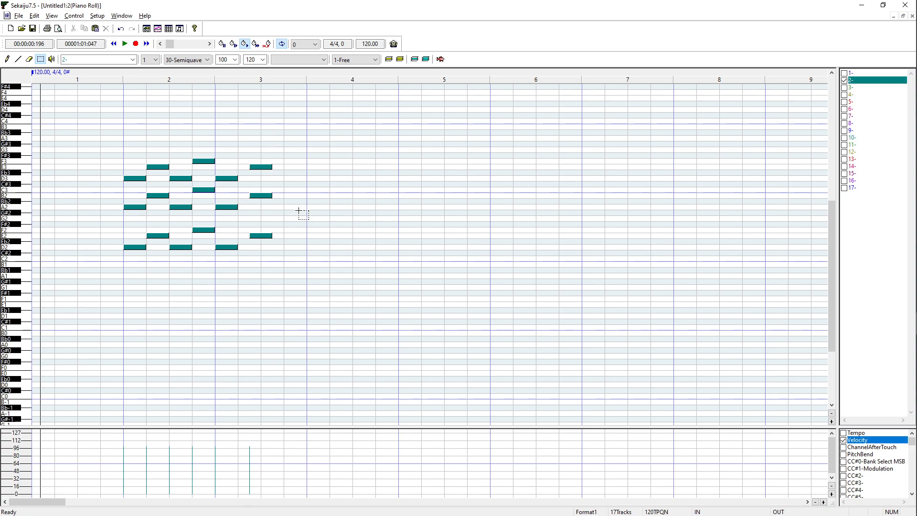
- Delete the chords in measure 3 and duplicate the four-chord pattern of measure 2 into measures 3, 4 and 5
{"action": "left_click_drag", "start_coordinate": [293, 148], "coordinate": [231, 272]}
{"action": "key", "text": "Delete"}
{"action": "left_click_drag", "start_coordinate": [259, 116], "coordinate": [225, 248]}
{"action": "left_click_drag", "start_coordinate": [225, 247], "coordinate": [316, 246]}
{"action": "left_click_drag", "start_coordinate": [316, 246], "coordinate": [410, 245]}
{"action": "left_click", "coordinate": [403, 287]}
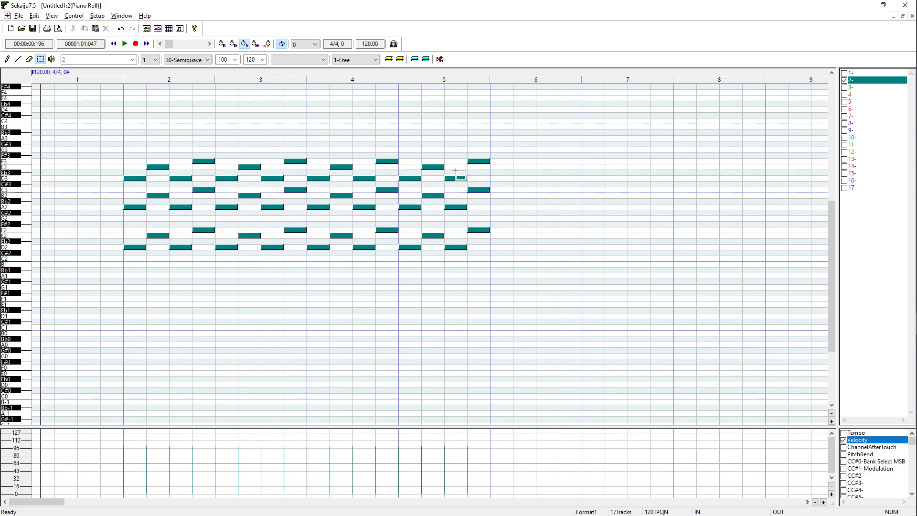
- Check the written notes in the track list and return to track 2's piano roll
{"action": "key", "text": "ctrl+Tab"}
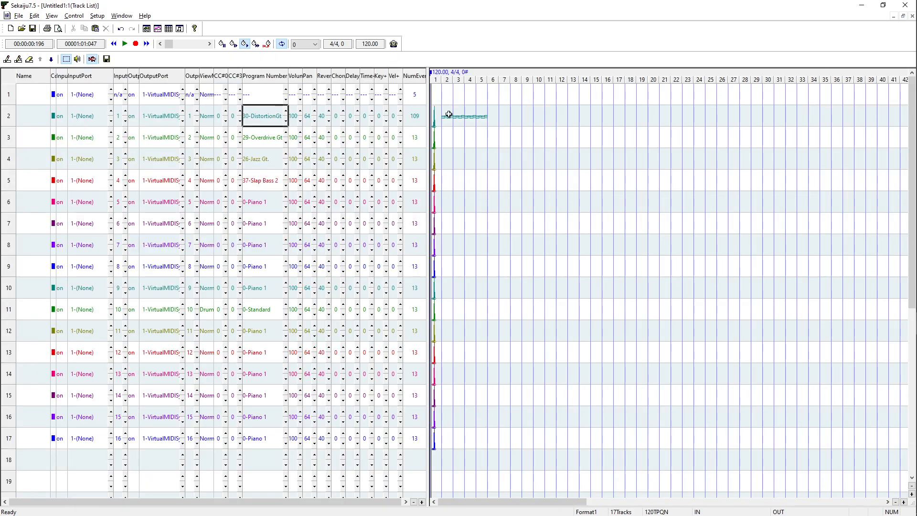
{"action": "key", "text": "ctrl+Tab"}
{"action": "key", "text": "ctrl+Tab"}
{"action": "key", "text": "ctrl+Tab"}
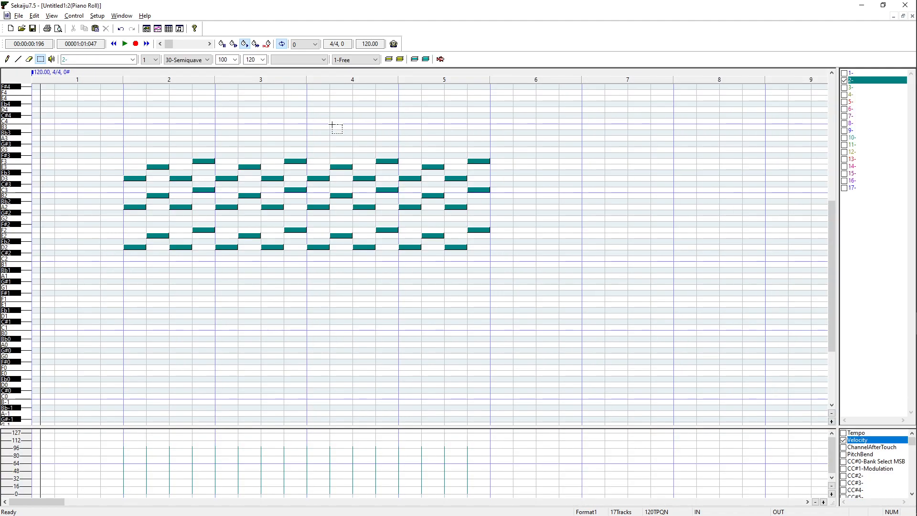
- Restore the piano roll from maximized to a floating window and bring the track list to the front
{"action": "left_click", "coordinate": [903, 16]}
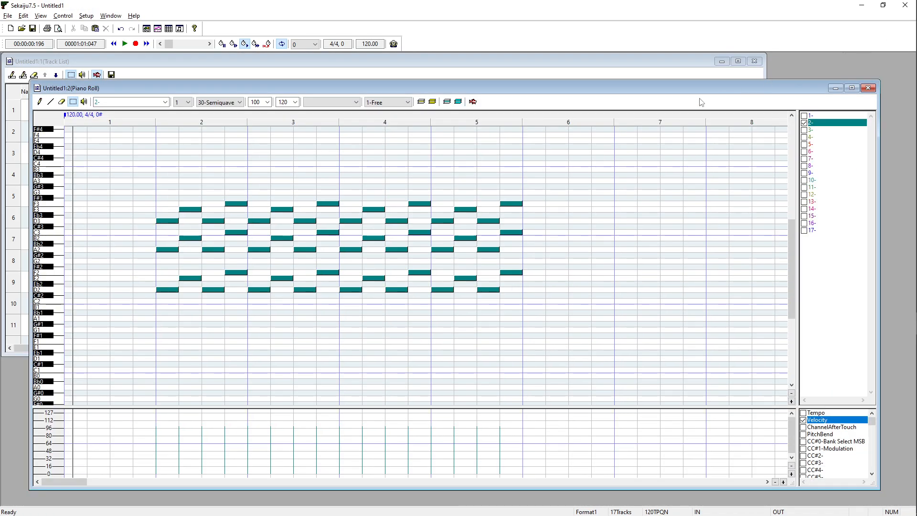
{"action": "key", "text": "ctrl+Tab"}
{"action": "key", "text": "ctrl+Tab"}
{"action": "key", "text": "ctrl+Tab"}
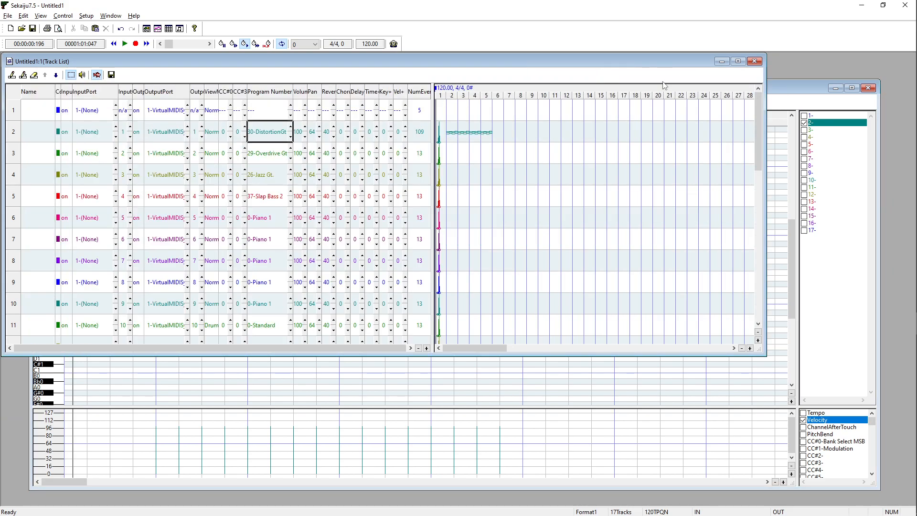
- Open track 3's piano roll in a separate window and close it again
{"action": "right_click", "coordinate": [455, 152]}
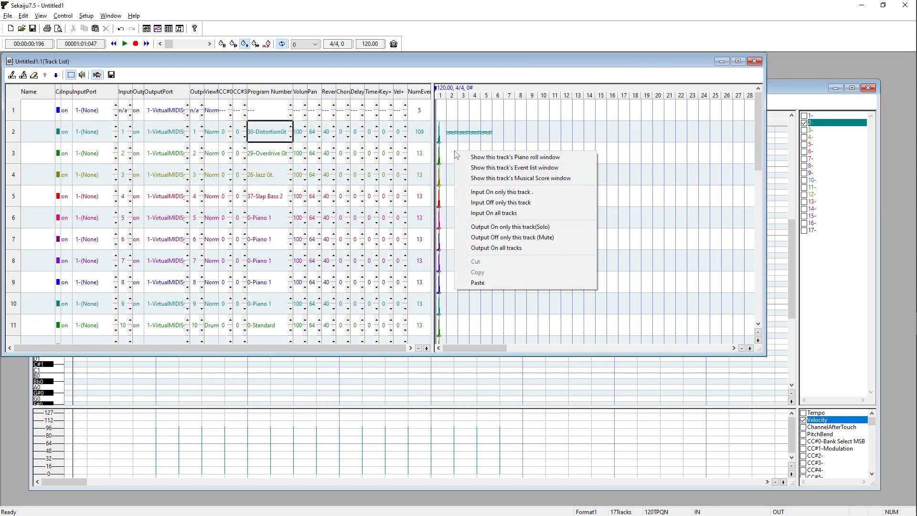
{"action": "left_click", "coordinate": [495, 158]}
{"action": "left_click_drag", "start_coordinate": [574, 82], "coordinate": [595, 97]}
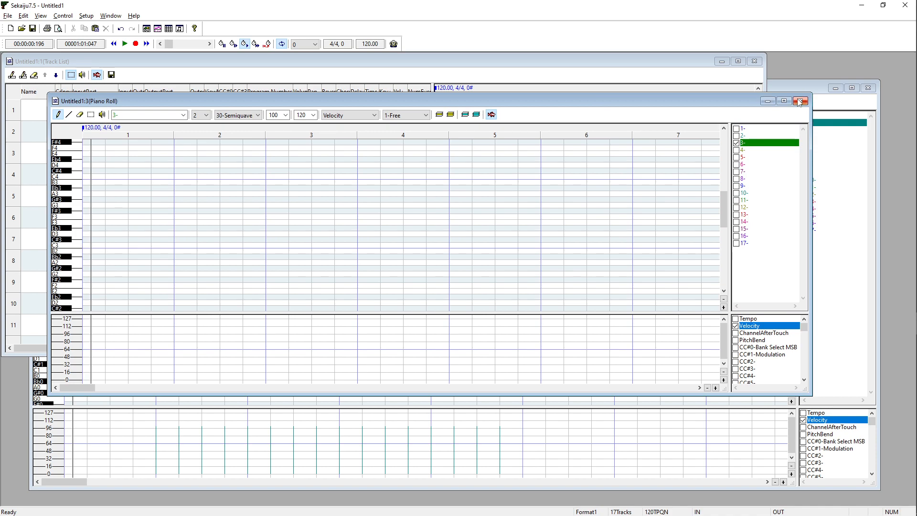
{"action": "left_click", "coordinate": [801, 101]}
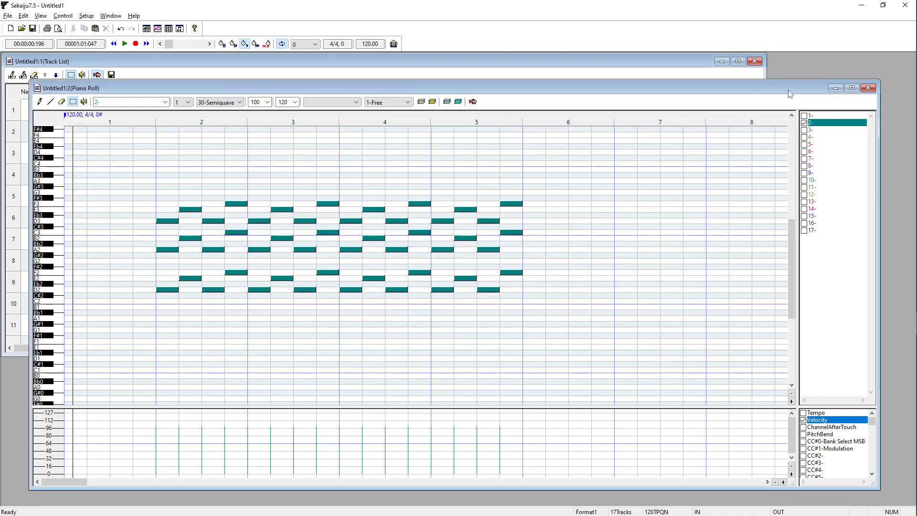
- Hide track 2 in the existing piano roll and show only track 3 as the active track
{"action": "left_click", "coordinate": [804, 122]}
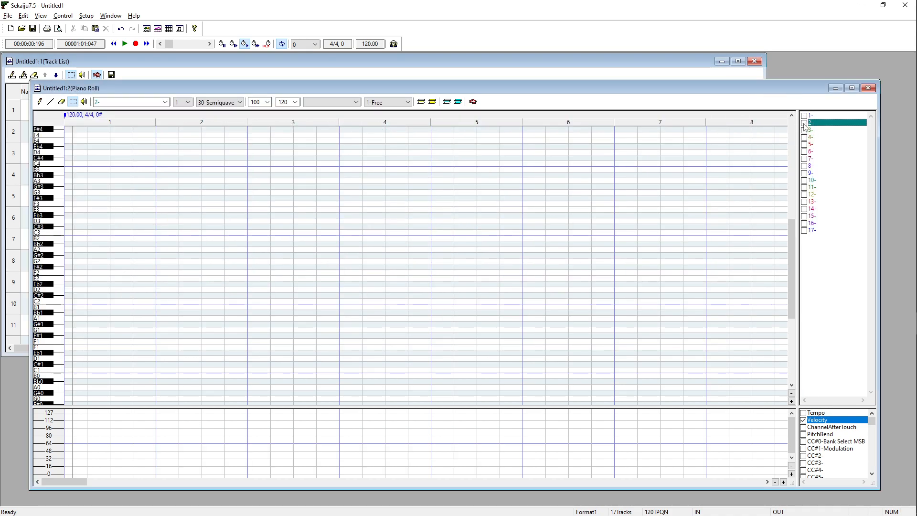
{"action": "left_click", "coordinate": [804, 130]}
{"action": "left_click", "coordinate": [805, 123]}
{"action": "left_click", "coordinate": [805, 130]}
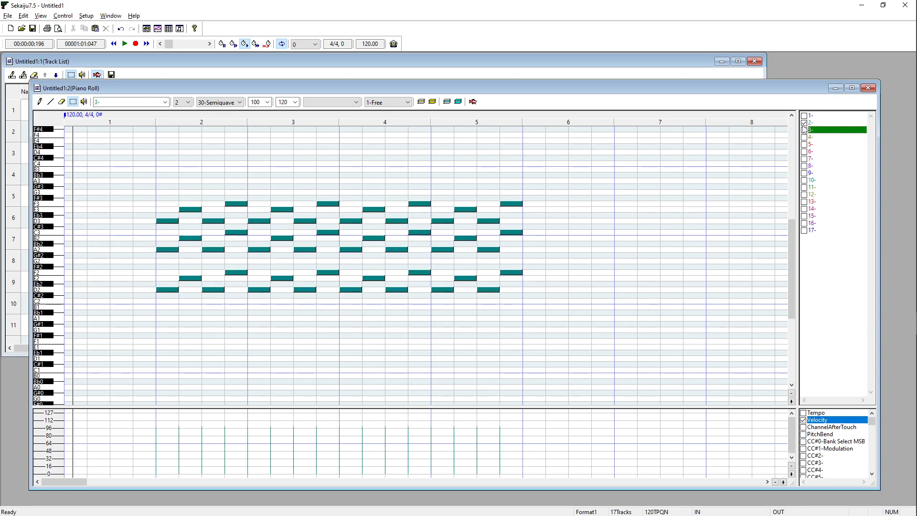
{"action": "left_click", "coordinate": [804, 123]}
{"action": "left_click", "coordinate": [804, 130]}
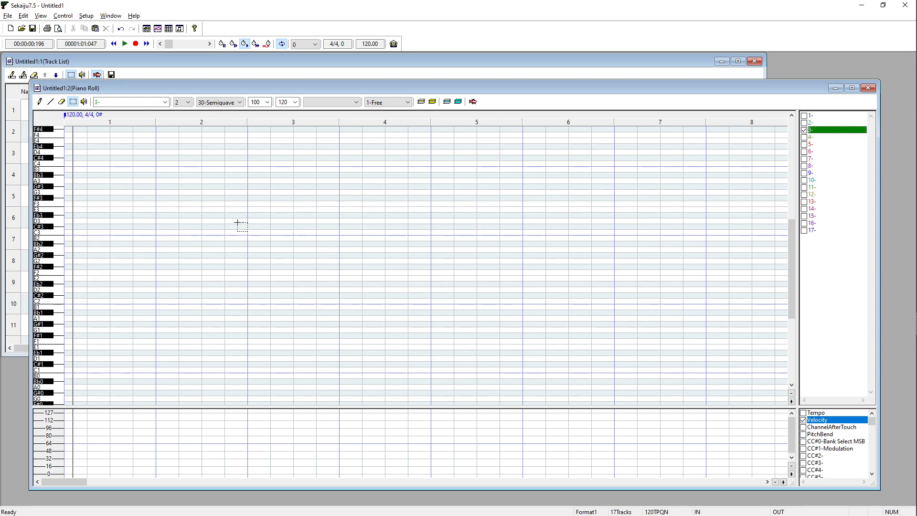
- Change track 5's program to 34-Picked Bass and show only track 5 in the piano roll
{"action": "left_click", "coordinate": [499, 74]}
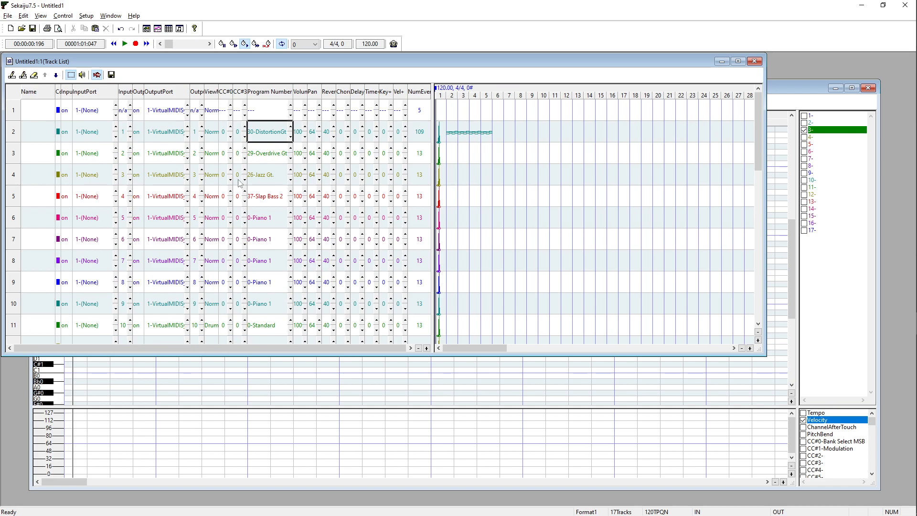
{"action": "left_click", "coordinate": [290, 201]}
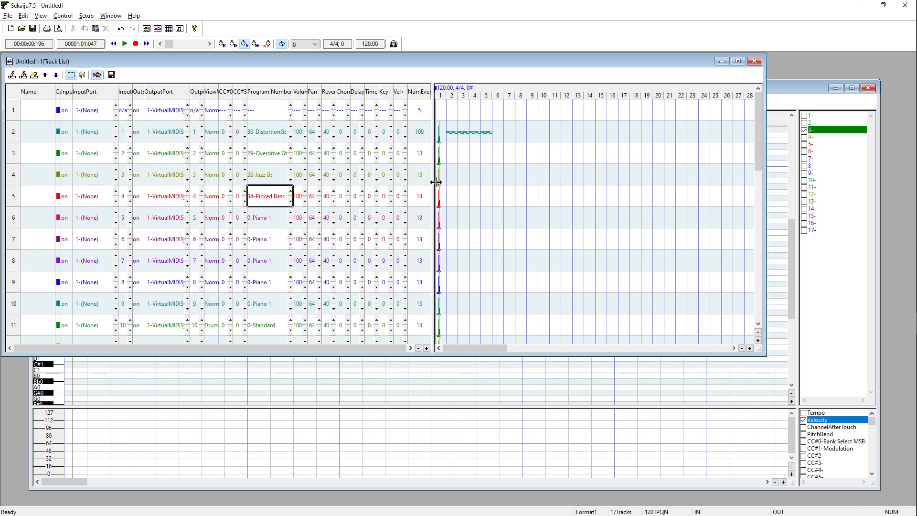
{"action": "left_click", "coordinate": [805, 145]}
{"action": "left_click", "coordinate": [807, 130]}
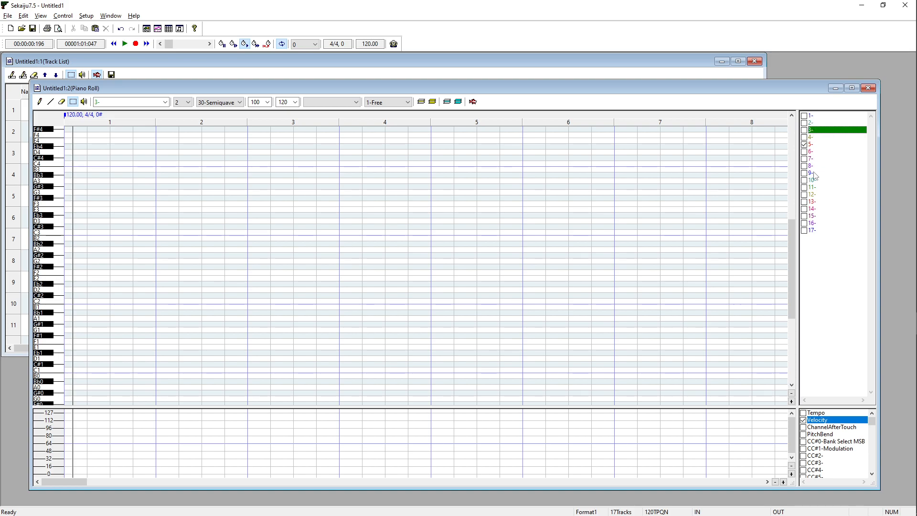
- Name track 2 "Guitar" and track 5 "Bass" in the track list
{"action": "left_click", "coordinate": [507, 79]}
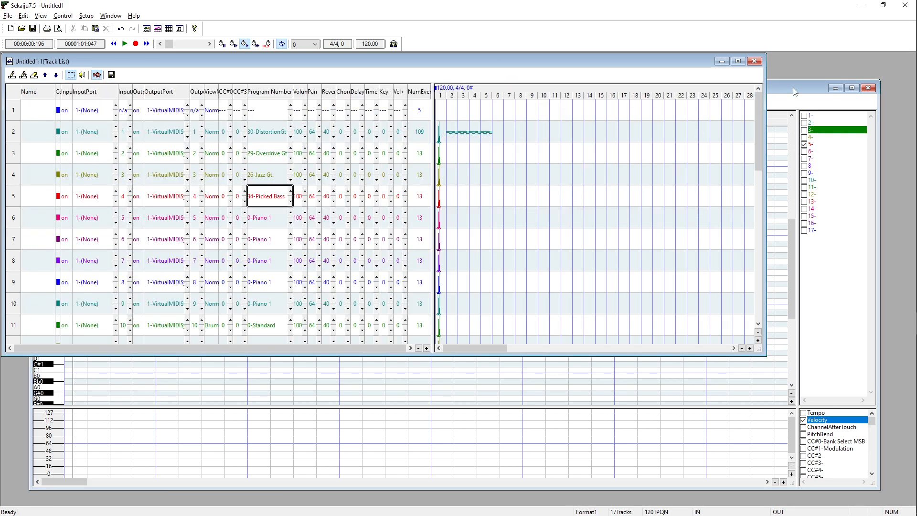
{"action": "left_click", "coordinate": [772, 89]}
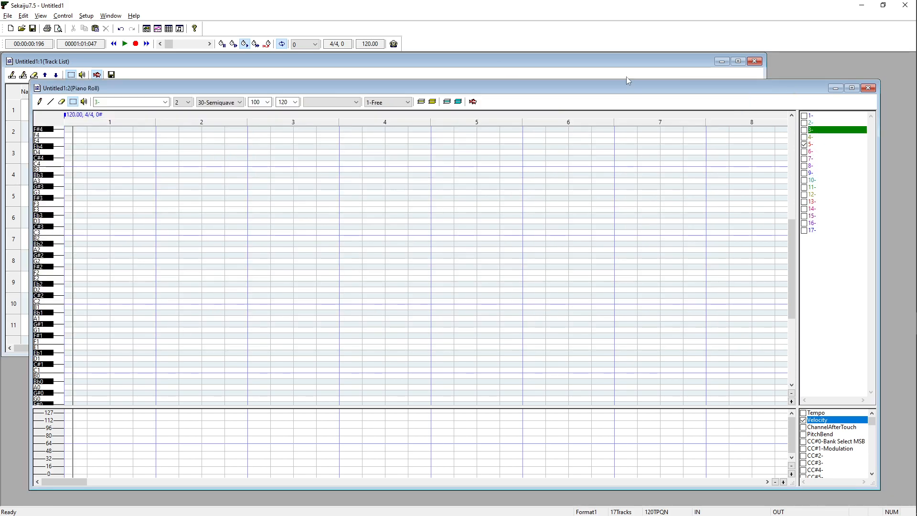
{"action": "left_click", "coordinate": [597, 70]}
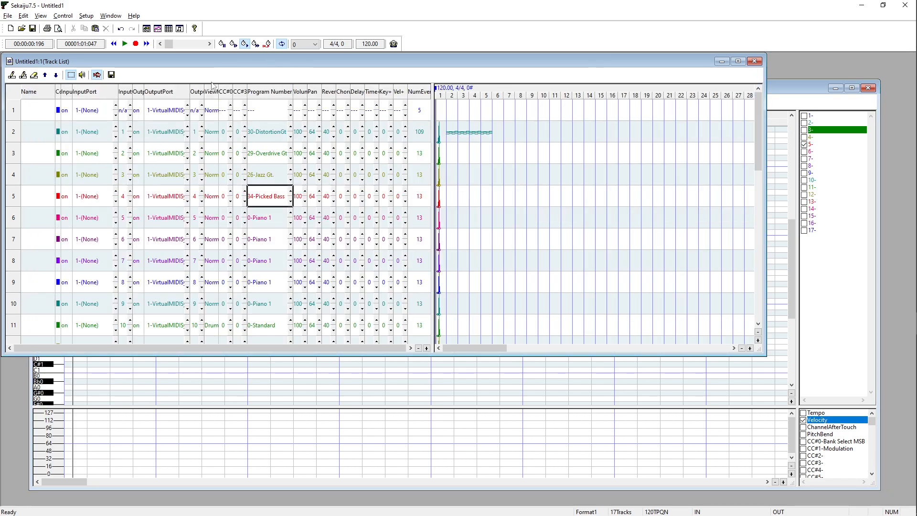
{"action": "left_click", "coordinate": [42, 136]}
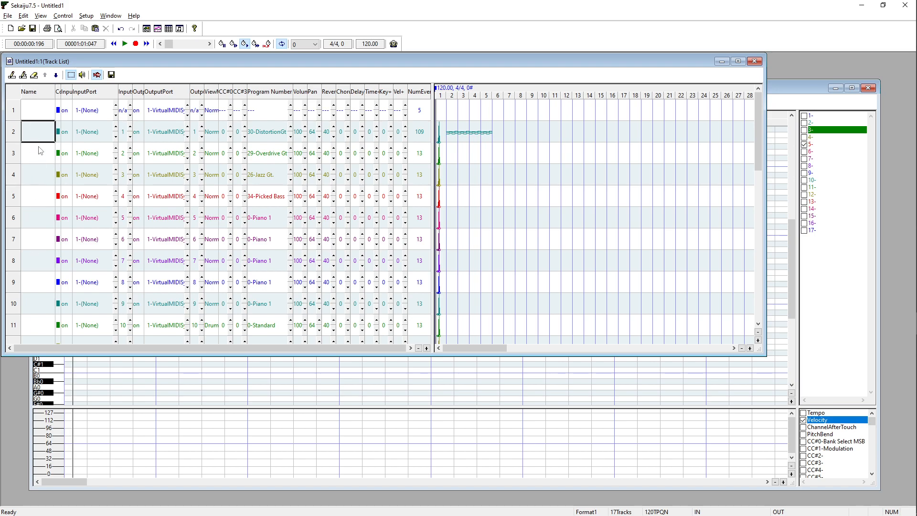
{"action": "type", "text": "Guitar"}
{"action": "key", "text": "Return"}
{"action": "key", "text": "Down"}
{"action": "key", "text": "Down"}
{"action": "key", "text": "Down"}
{"action": "type", "text": "Bass"}
{"action": "key", "text": "Return"}
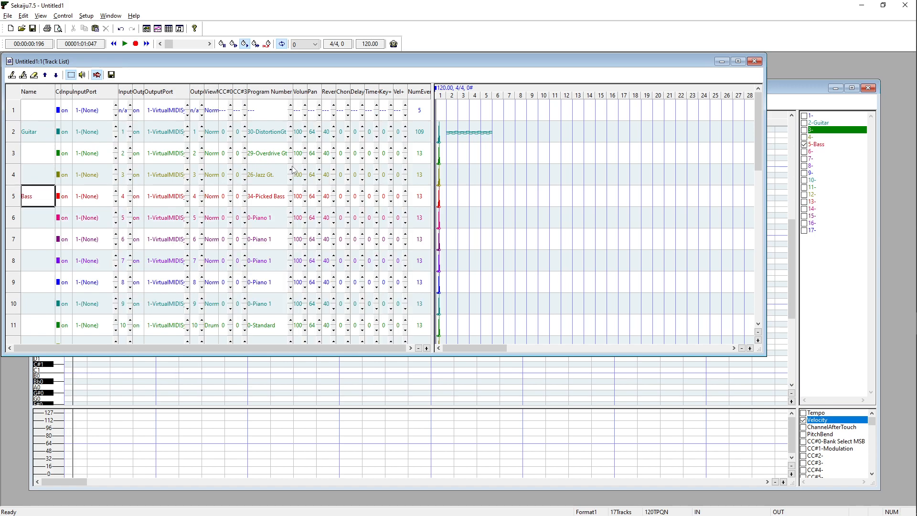
- Show the Guitar track alongside Bass in the piano roll and make Bass the active track
{"action": "left_click", "coordinate": [783, 95]}
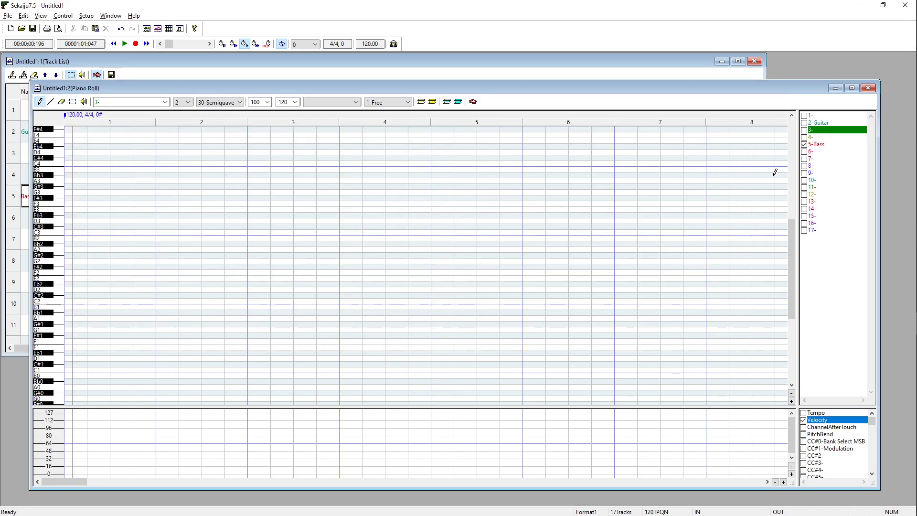
{"action": "left_click", "coordinate": [811, 145]}
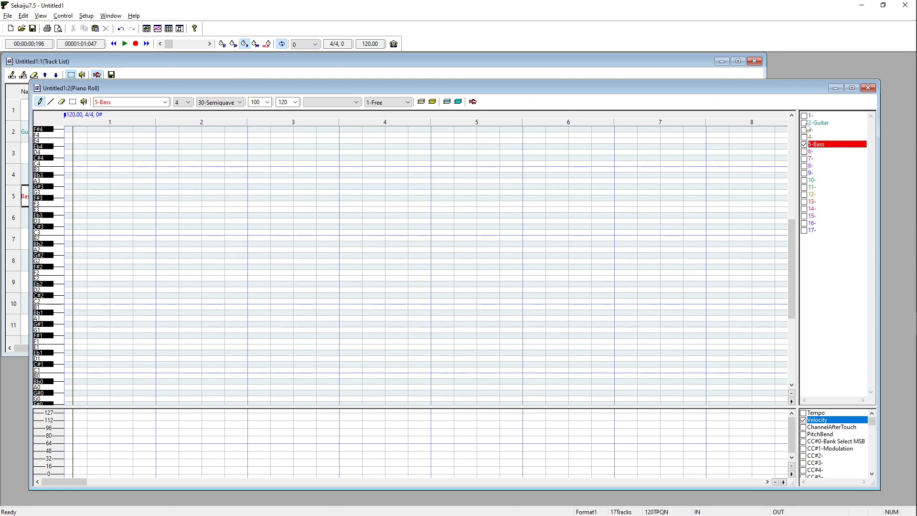
{"action": "left_click", "coordinate": [811, 126]}
{"action": "left_click", "coordinate": [804, 123]}
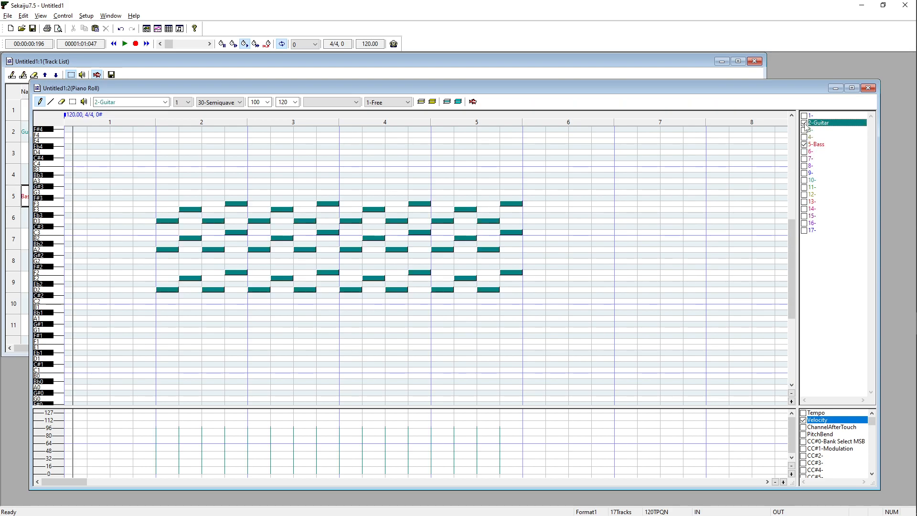
{"action": "left_click", "coordinate": [820, 144]}
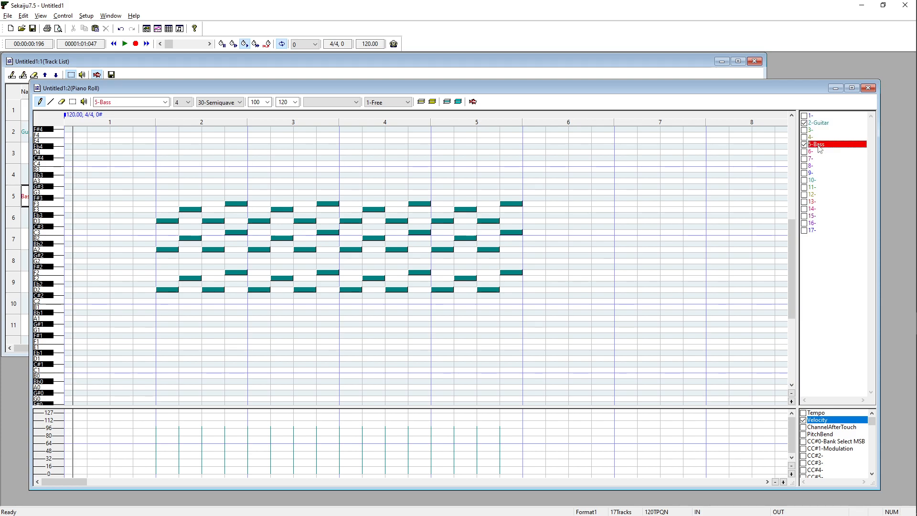
- Draw a one-beat D1 note at the start of measure 2 on the Bass track and play it back
{"action": "left_click", "coordinate": [369, 175]}
{"action": "mouse_move", "coordinate": [371, 170]}
{"action": "left_mouse_down"}
{"action": "mouse_move", "coordinate": [228, 273]}
{"action": "mouse_move", "coordinate": [151, 298]}
{"action": "mouse_move", "coordinate": [162, 357]}
{"action": "left_mouse_up"}
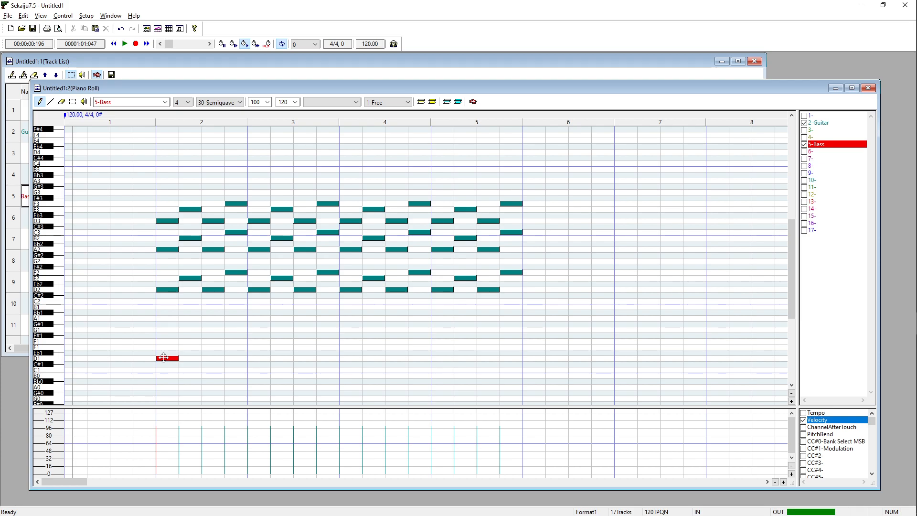
{"action": "left_click", "coordinate": [147, 119]}
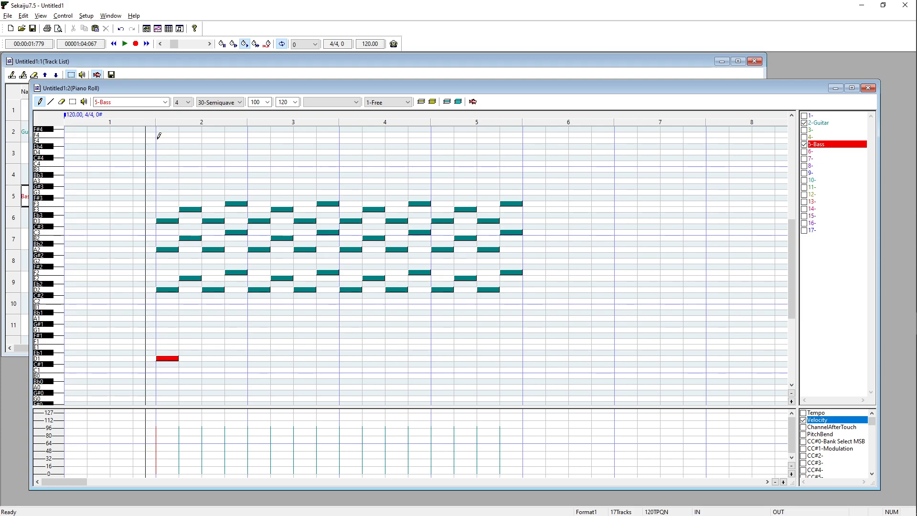
{"action": "key", "text": "space"}
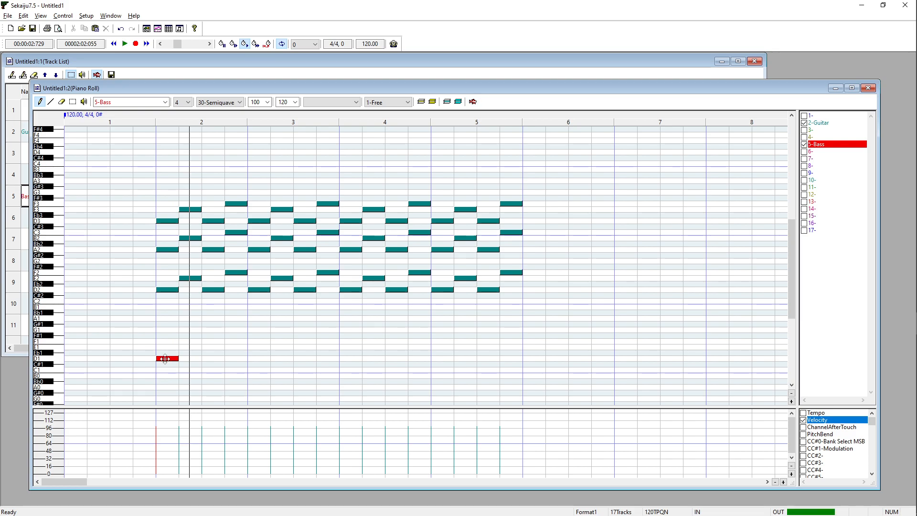
- Complete measure 2's bass line with two E1 notes on beat 2, a D1 on beat 3 and four F1 notes on beat 4
{"action": "left_click", "coordinate": [184, 347]}
{"action": "left_click_drag", "start_coordinate": [200, 347], "coordinate": [235, 341]}
{"action": "left_click", "coordinate": [194, 347]}
{"action": "left_click", "coordinate": [205, 359]}
{"action": "left_click", "coordinate": [232, 342]}
{"action": "left_click", "coordinate": [238, 341]}
{"action": "left_click", "coordinate": [244, 341]}
- Duplicate the bass pattern of measure 2 into measures 3, 4 and 5, aligned with the guitar chords
{"action": "key", "text": "s"}
{"action": "left_click_drag", "start_coordinate": [145, 373], "coordinate": [347, 358]}
{"action": "left_click", "coordinate": [348, 359]}
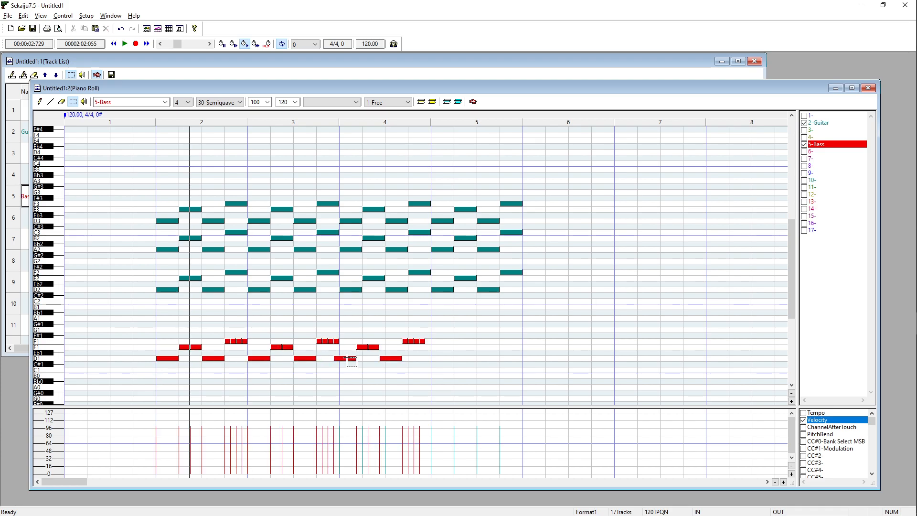
{"action": "left_click_drag", "start_coordinate": [425, 342], "coordinate": [440, 357]}
{"action": "left_click", "coordinate": [437, 377]}
- Play back the guitar and bass together from the end of measure 1, then stop
{"action": "left_click", "coordinate": [153, 120]}
{"action": "key", "text": "space"}
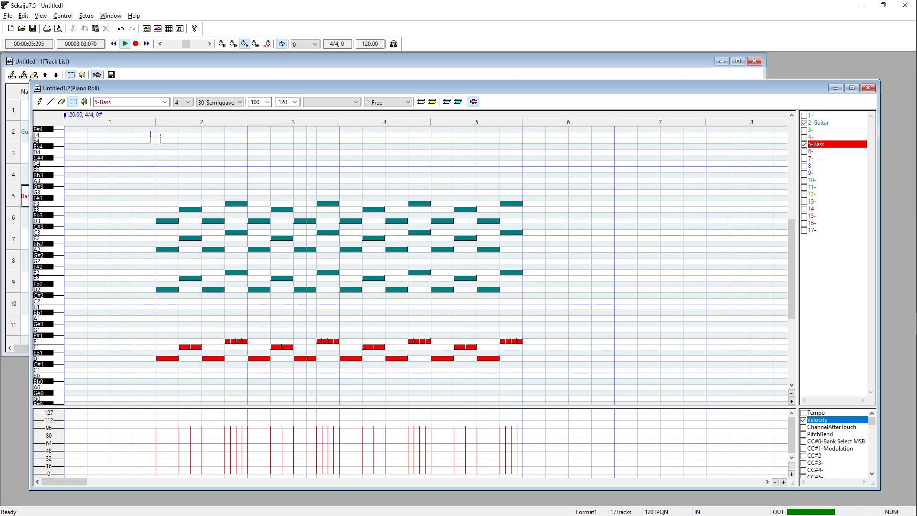
{"action": "key", "text": "space"}
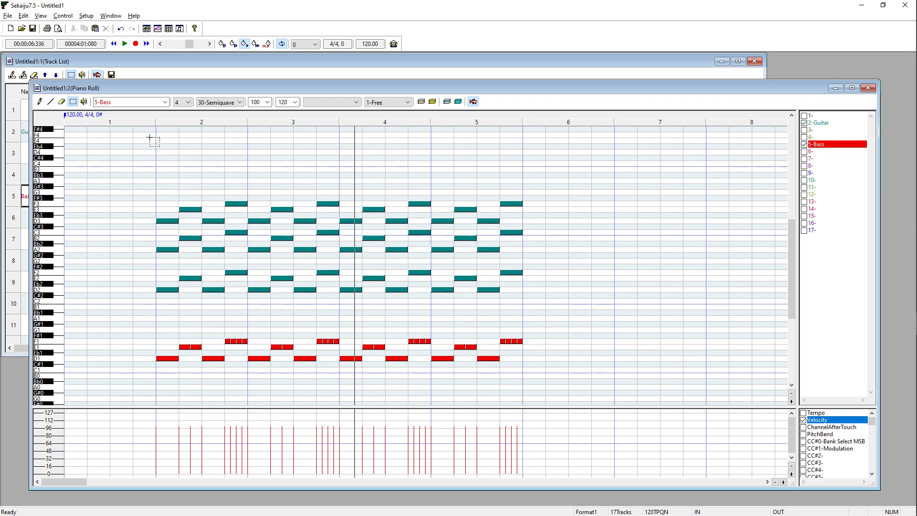
- Examine track 11 in the track list, including its channel, drum view mode and drum kit program
{"action": "left_click", "coordinate": [281, 175]}
{"action": "left_click", "coordinate": [306, 71]}
{"action": "scroll", "coordinate": [143, 181], "scroll_direction": "down", "scroll_amount": 3}
{"action": "scroll", "coordinate": [147, 191], "scroll_direction": "up", "scroll_amount": 3}
{"action": "key", "text": "Down"}
{"action": "key", "text": "Down"}
{"action": "key", "text": "Down"}
{"action": "key", "text": "Down"}
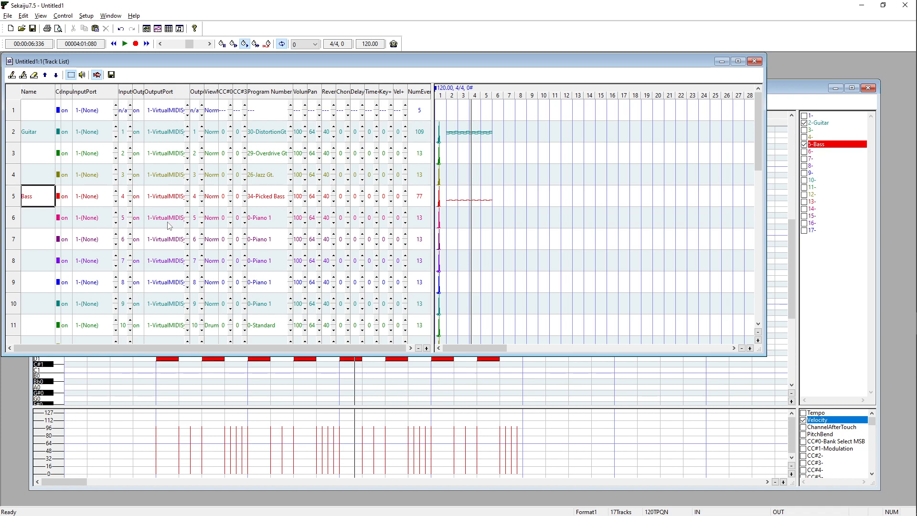
{"action": "scroll", "coordinate": [311, 232], "scroll_direction": "down", "scroll_amount": 1}
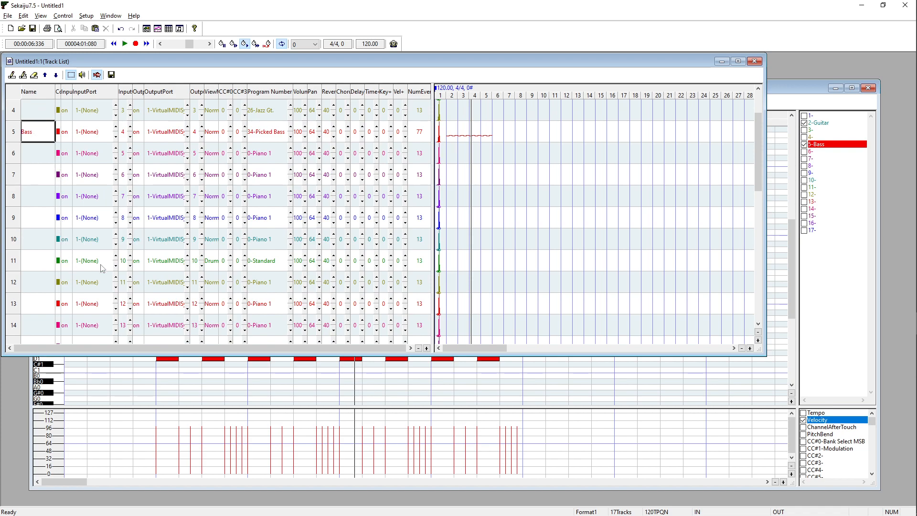
{"action": "left_click", "coordinate": [125, 260]}
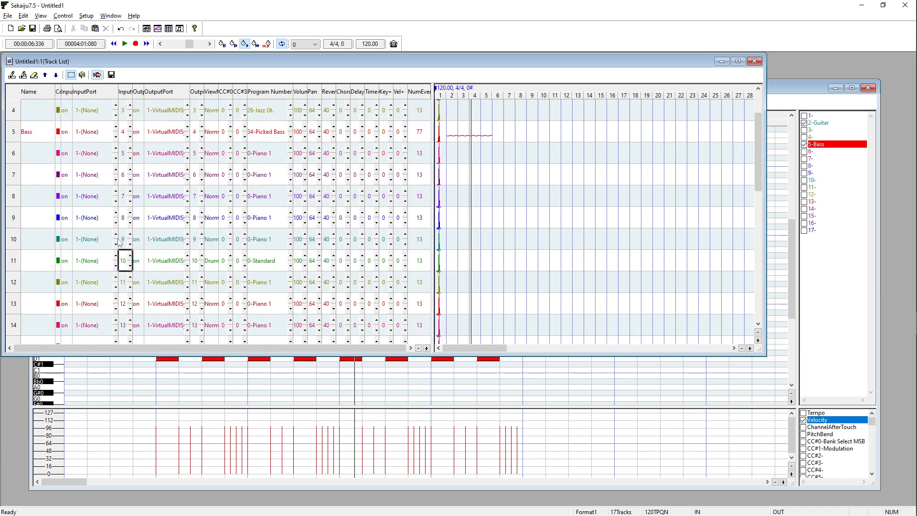
{"action": "left_click", "coordinate": [274, 265]}
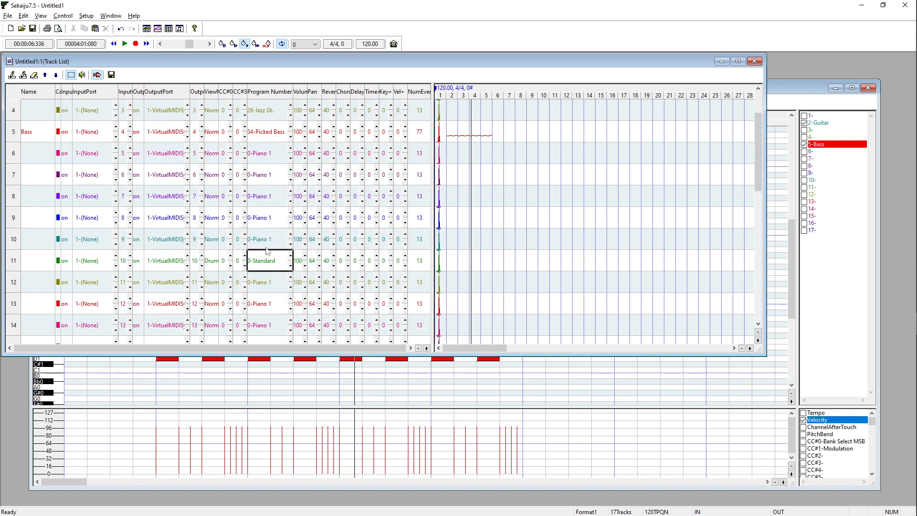
{"action": "left_click", "coordinate": [99, 263]}
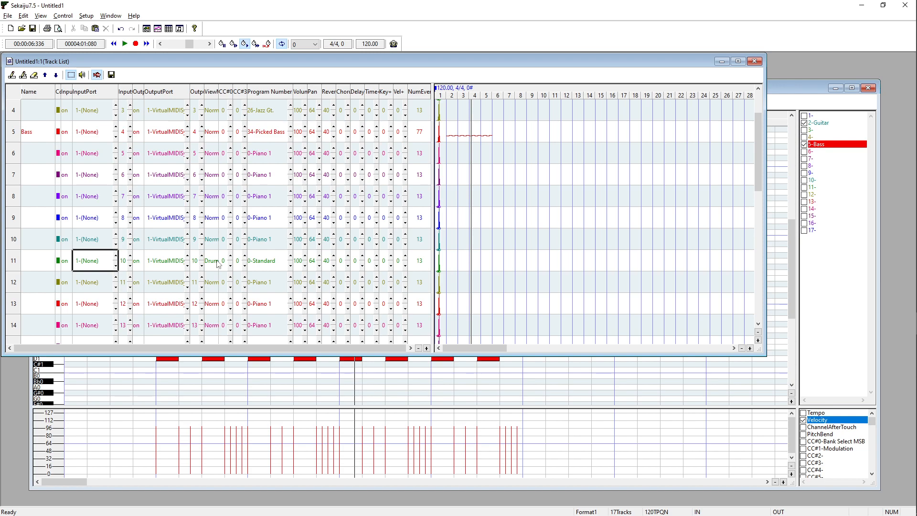
{"action": "left_click", "coordinate": [269, 263]}
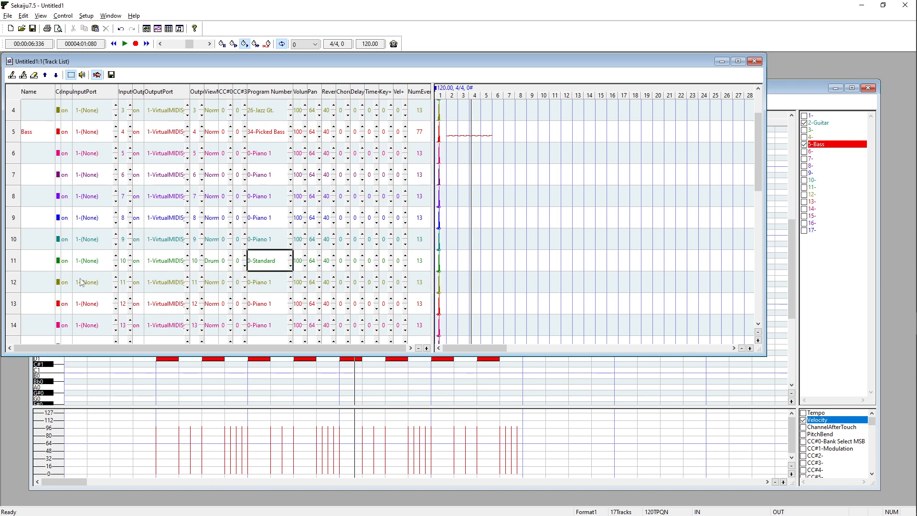
{"action": "left_click", "coordinate": [14, 263]}
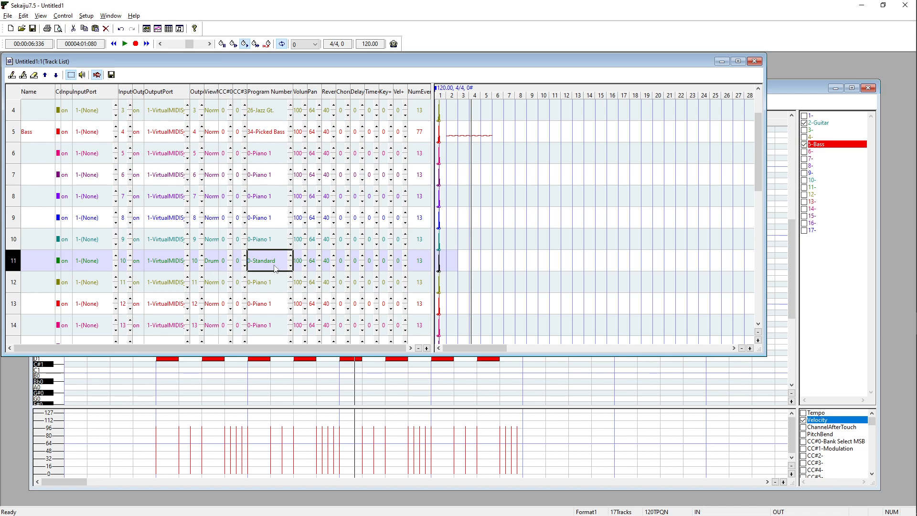
- Show track 11 in the piano roll alongside Guitar and Bass, and return to the track list
{"action": "left_click", "coordinate": [793, 93]}
{"action": "left_click", "coordinate": [805, 187]}
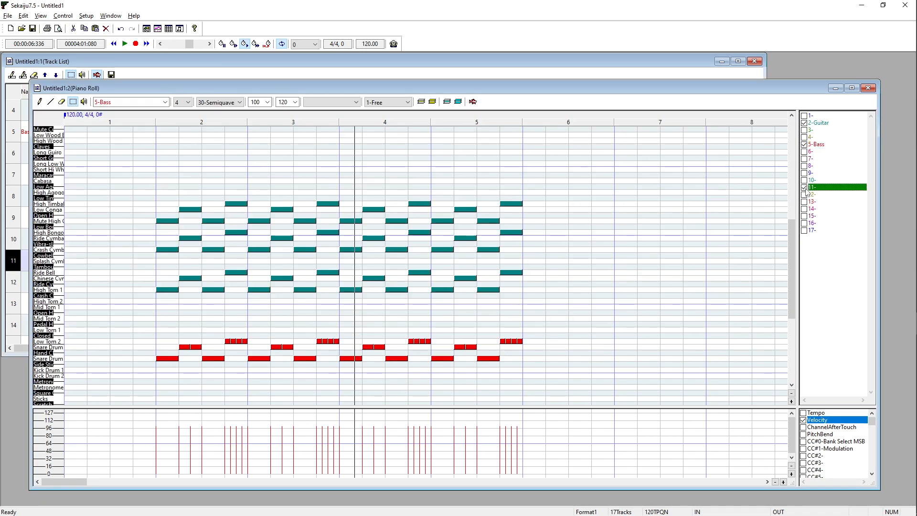
{"action": "left_click", "coordinate": [593, 61]}
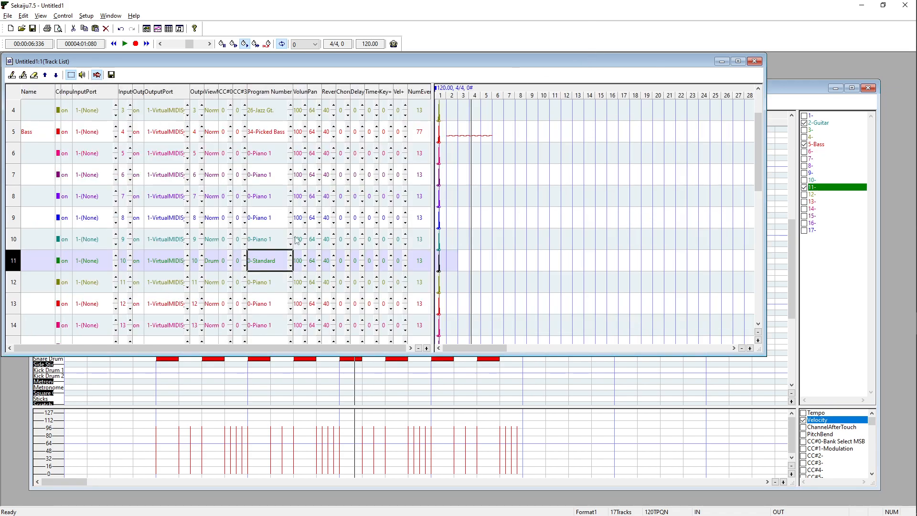
- Name track 11 "Drums" in the track list
{"action": "scroll", "coordinate": [144, 152], "scroll_direction": "up", "scroll_amount": 1}
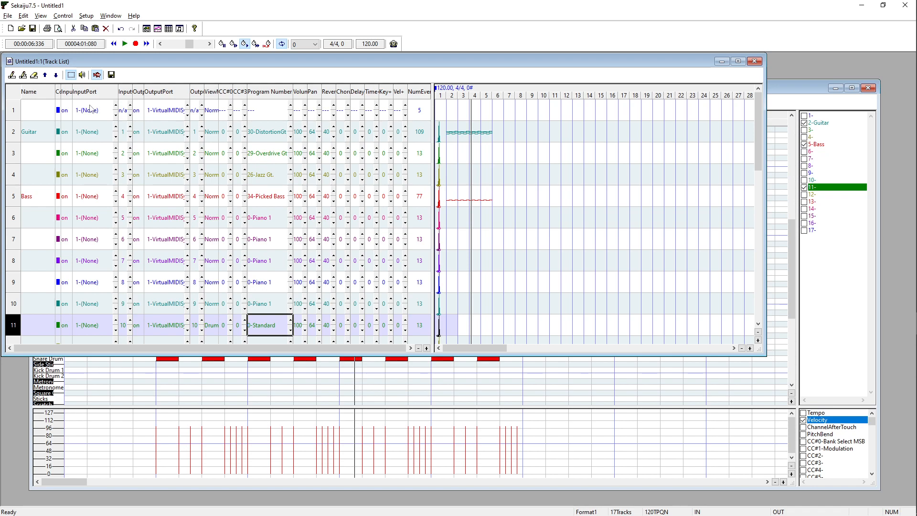
{"action": "scroll", "coordinate": [142, 108], "scroll_direction": "down", "scroll_amount": 2}
{"action": "left_click", "coordinate": [34, 238]}
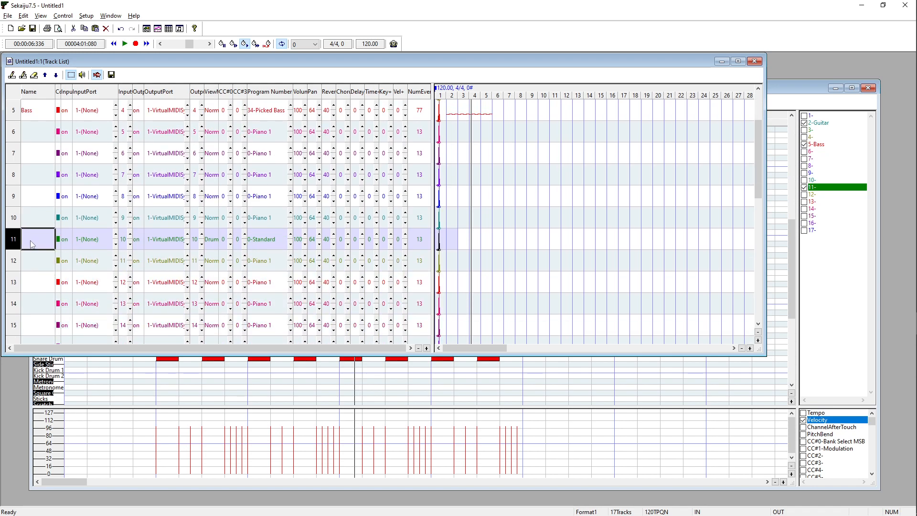
{"action": "type", "text": "Drums"}
{"action": "key", "text": "Return"}
- Show only the Drums track in the piano roll, hiding Guitar and Bass, and switch to the pencil tool
{"action": "left_click", "coordinate": [795, 128]}
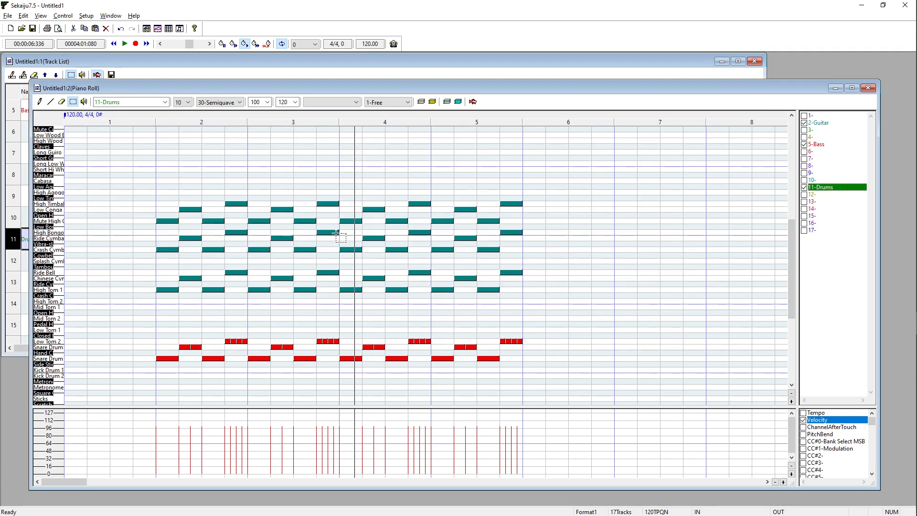
{"action": "left_click", "coordinate": [804, 144]}
{"action": "left_click", "coordinate": [805, 123]}
{"action": "left_click", "coordinate": [815, 187]}
{"action": "right_click", "coordinate": [444, 202]}
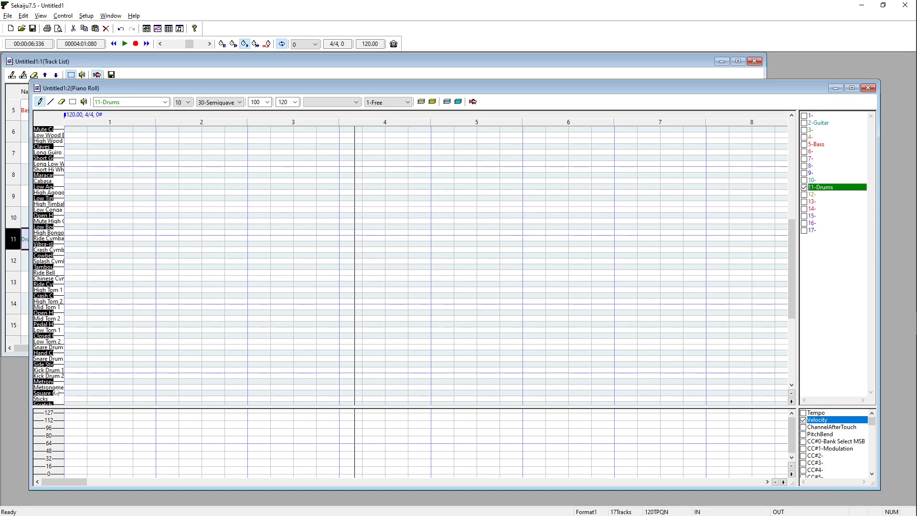
- Audition the drum sounds along the piano roll's key list, then return to the kick drum range
{"action": "scroll", "coordinate": [55, 391], "scroll_direction": "up", "scroll_amount": 4}
{"action": "left_click", "coordinate": [61, 197]}
{"action": "left_click_drag", "start_coordinate": [60, 197], "coordinate": [61, 363]}
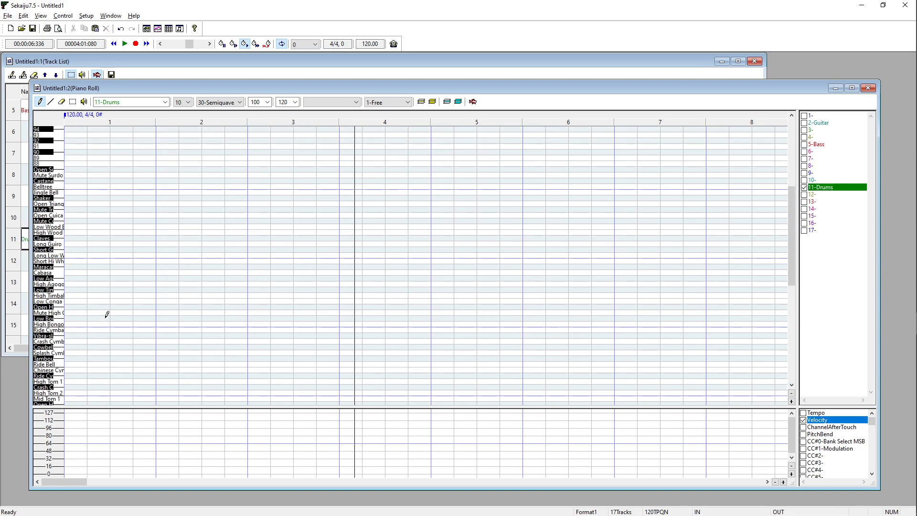
{"action": "scroll", "coordinate": [107, 314], "scroll_direction": "down", "scroll_amount": 4}
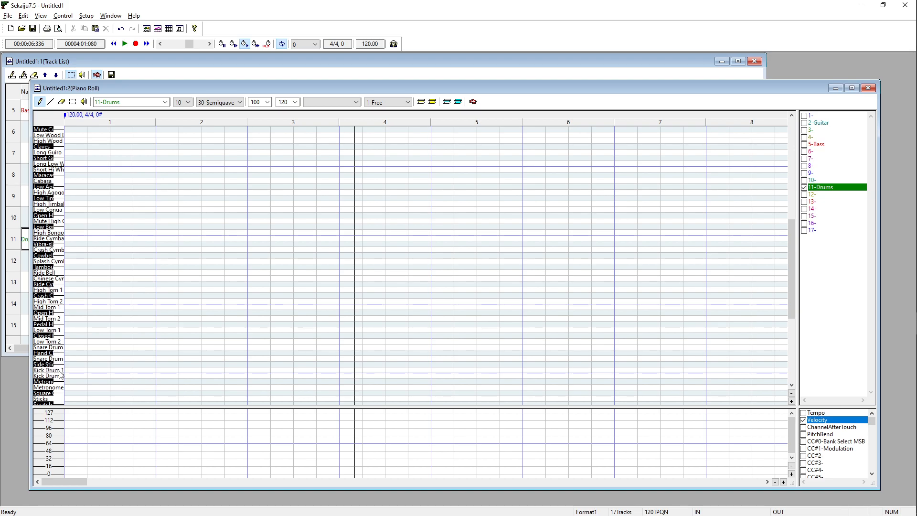
- Draw 60-tick Kick Drum 1 notes in measure 2 on beats 1 and 2 and halfway after beats 2, 3 and 4
{"action": "mouse_move", "coordinate": [162, 366]}
{"action": "left_mouse_down"}
{"action": "mouse_move", "coordinate": [72, 367]}
{"action": "mouse_move", "coordinate": [171, 371]}
{"action": "left_mouse_up"}
{"action": "left_click", "coordinate": [181, 370]}
{"action": "left_click", "coordinate": [194, 370]}
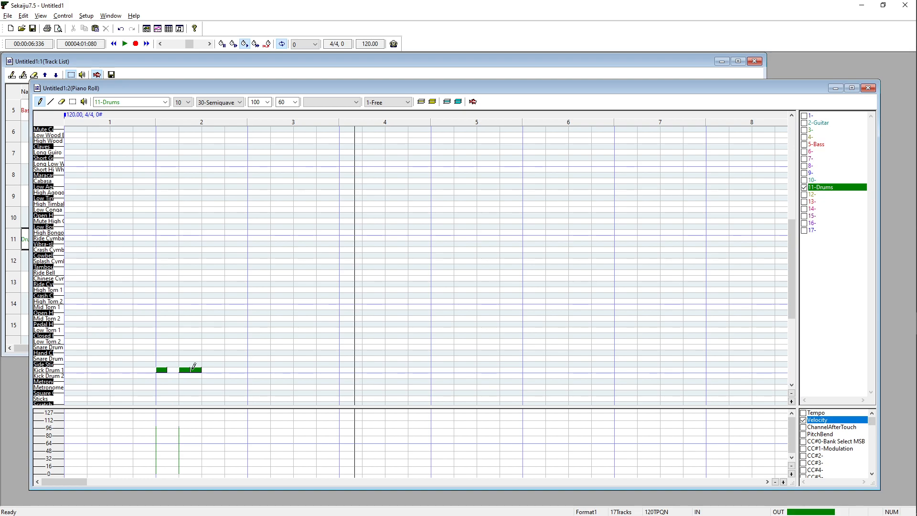
{"action": "left_click", "coordinate": [218, 370]}
{"action": "left_click", "coordinate": [241, 370]}
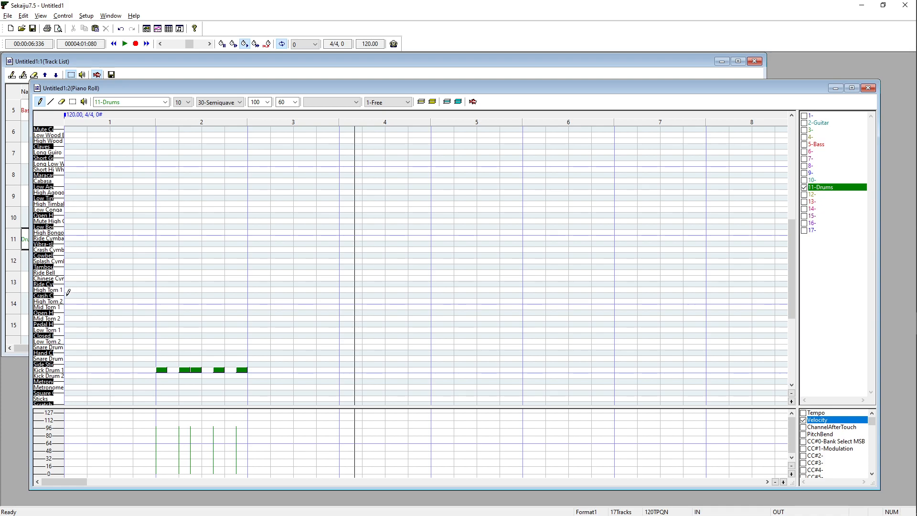
- Add an open hi-hat note on beat 1 of measure 2 and closed hi-hat notes on beats 2, 3 and 4
{"action": "left_click", "coordinate": [50, 313]}
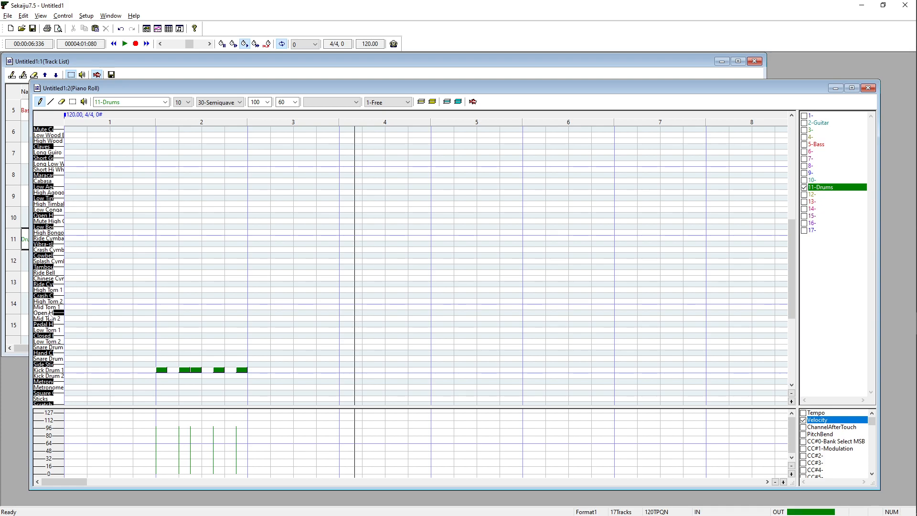
{"action": "left_click", "coordinate": [162, 312]}
{"action": "left_click", "coordinate": [43, 335]}
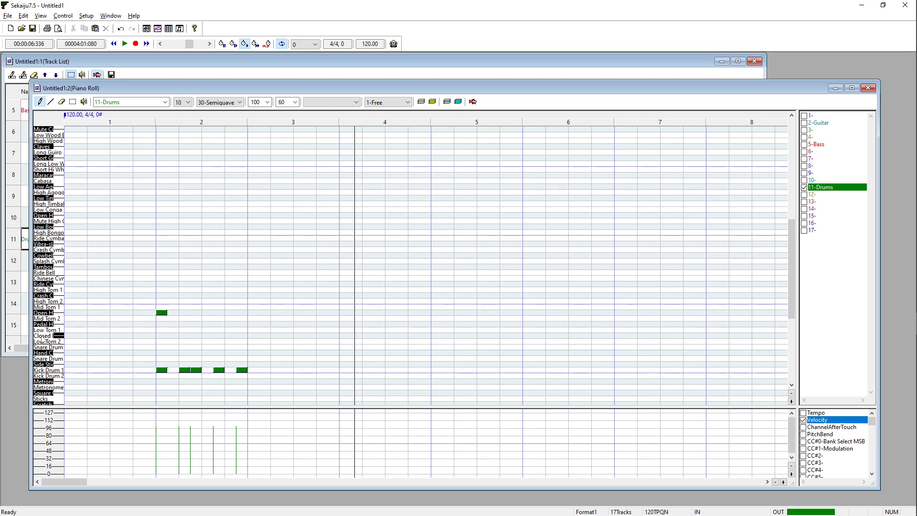
{"action": "left_click", "coordinate": [184, 336]}
{"action": "left_click", "coordinate": [206, 336]}
{"action": "left_click", "coordinate": [230, 335]}
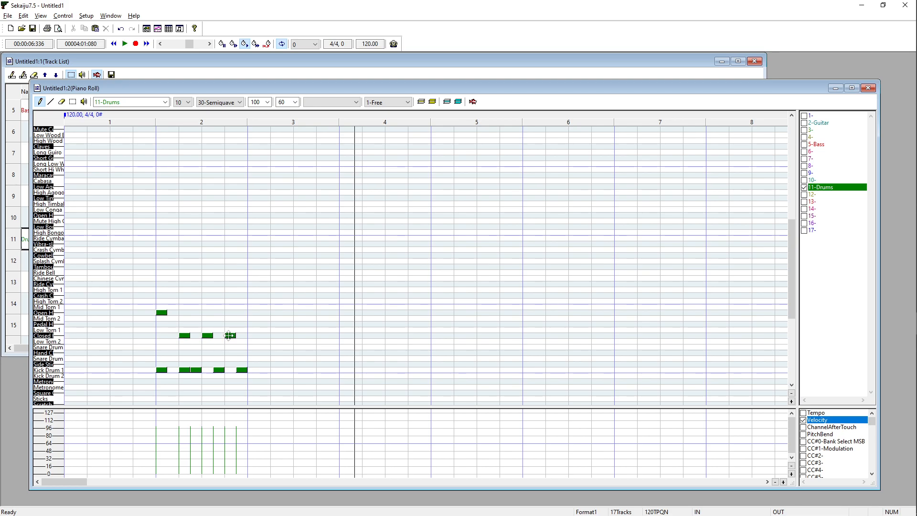
- Audition the two snare sounds and place a note of the lower snare on beat 3 of measure 2
{"action": "left_click", "coordinate": [57, 359]}
{"action": "left_click", "coordinate": [58, 347]}
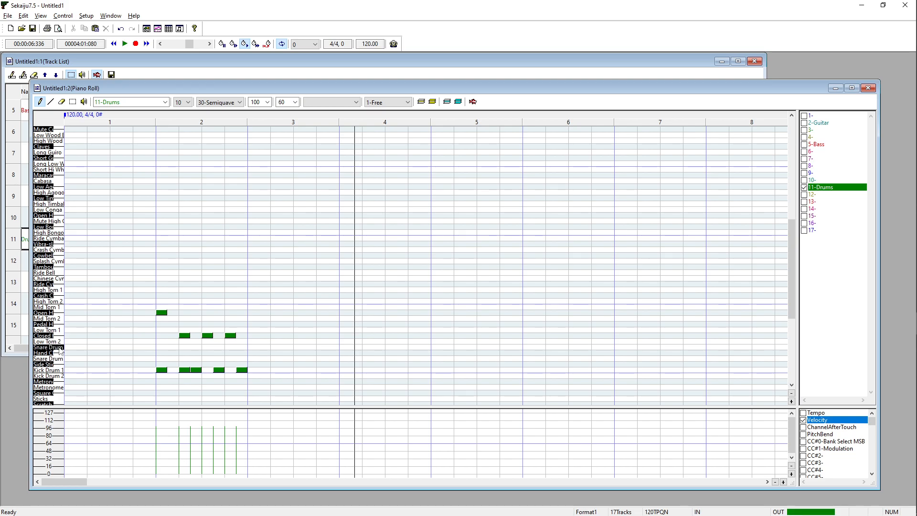
{"action": "left_click", "coordinate": [60, 359]}
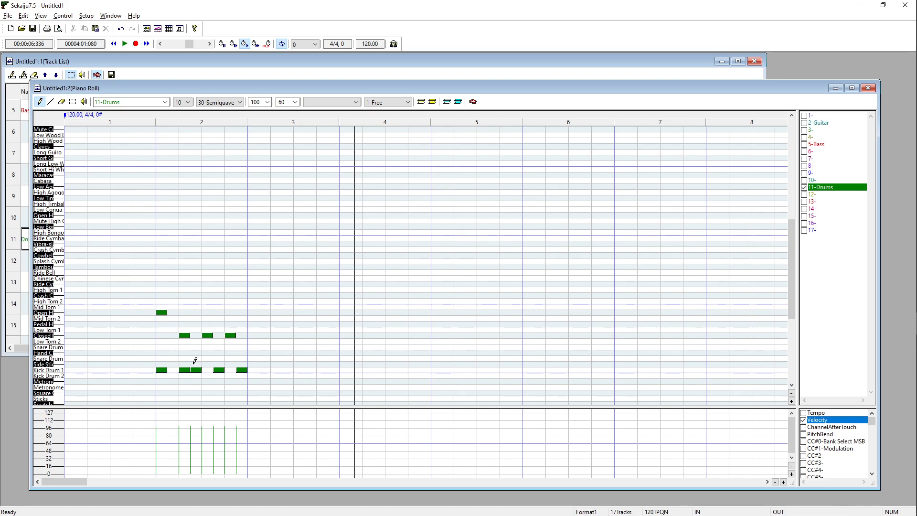
{"action": "left_click", "coordinate": [208, 358]}
- Select the whole drum pattern of measure 2 and duplicate it into measures 3, 4 and 5
{"action": "key", "text": "s"}
{"action": "left_click_drag", "start_coordinate": [311, 281], "coordinate": [119, 406]}
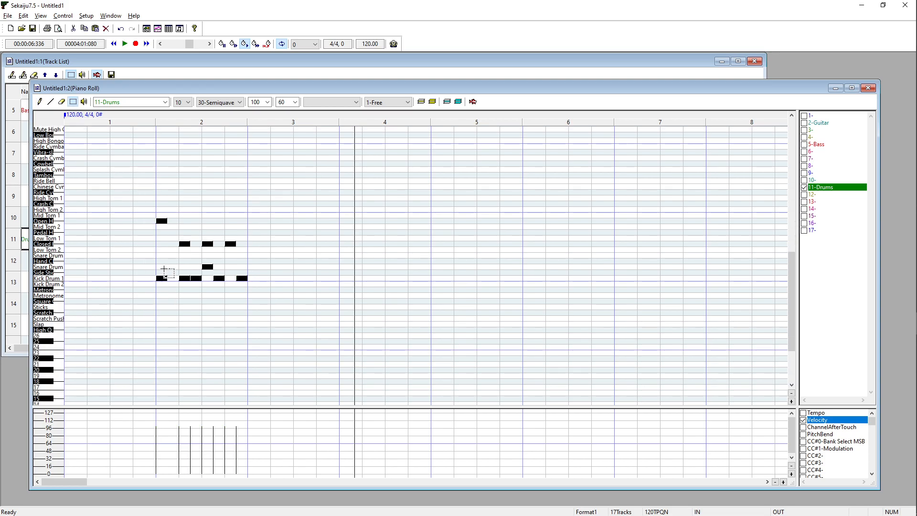
{"action": "left_click_drag", "start_coordinate": [159, 277], "coordinate": [435, 278], "text": "ctrl"}
- Play back the song and move the playback position to the start of measure 2
{"action": "key", "text": "space"}
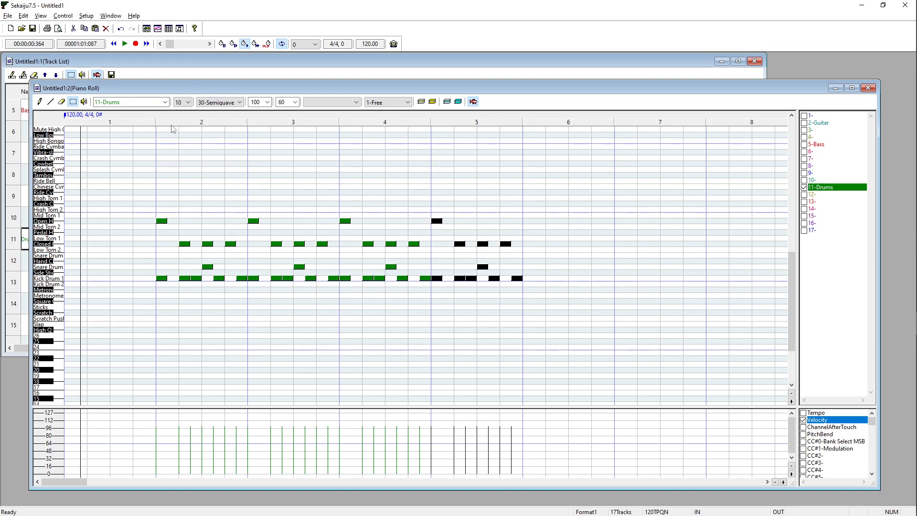
{"action": "left_click", "coordinate": [154, 119]}
{"action": "left_click", "coordinate": [158, 119]}
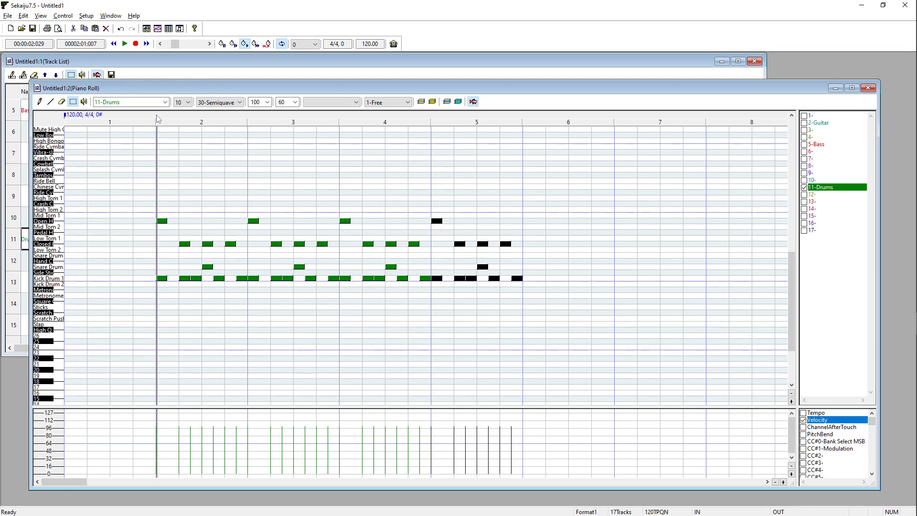
- Return to the track list and examine the setup data in measure 1 across all tracks
{"action": "left_click", "coordinate": [162, 68]}
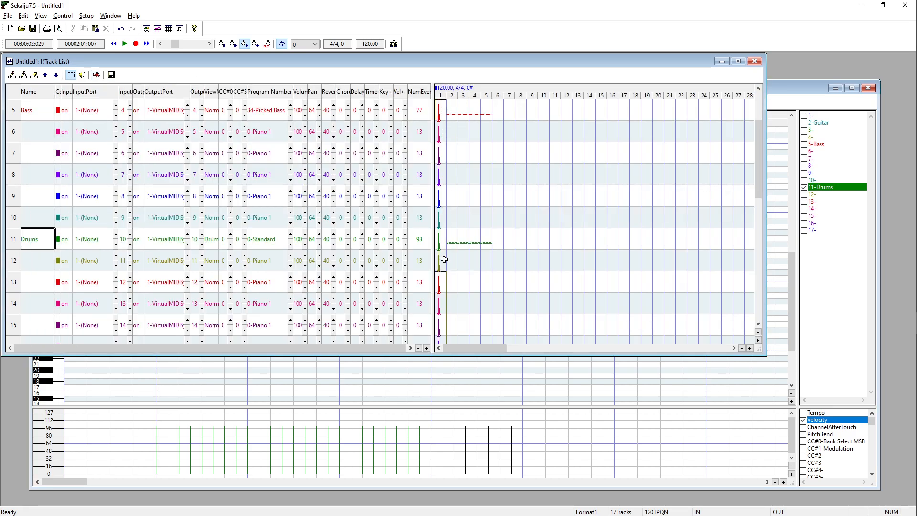
{"action": "scroll", "coordinate": [441, 343], "scroll_direction": "down", "scroll_amount": 3}
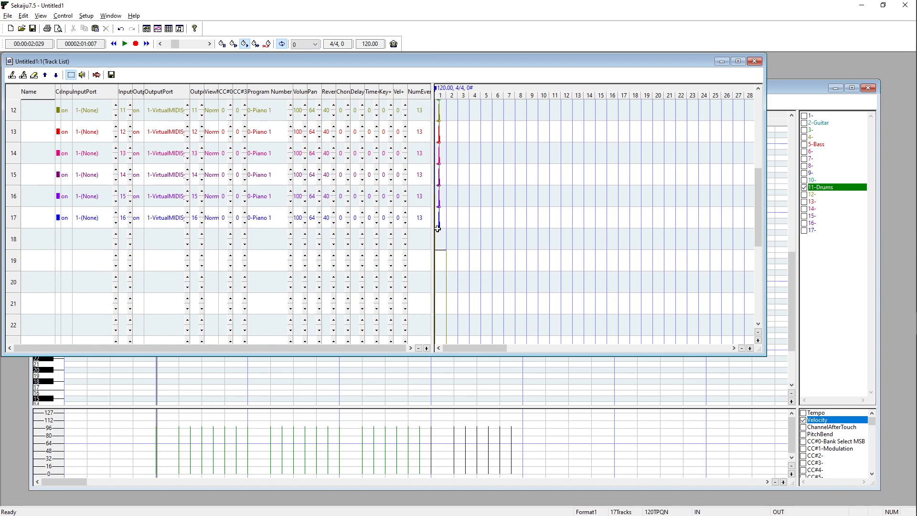
{"action": "scroll", "coordinate": [444, 215], "scroll_direction": "up", "scroll_amount": 5}
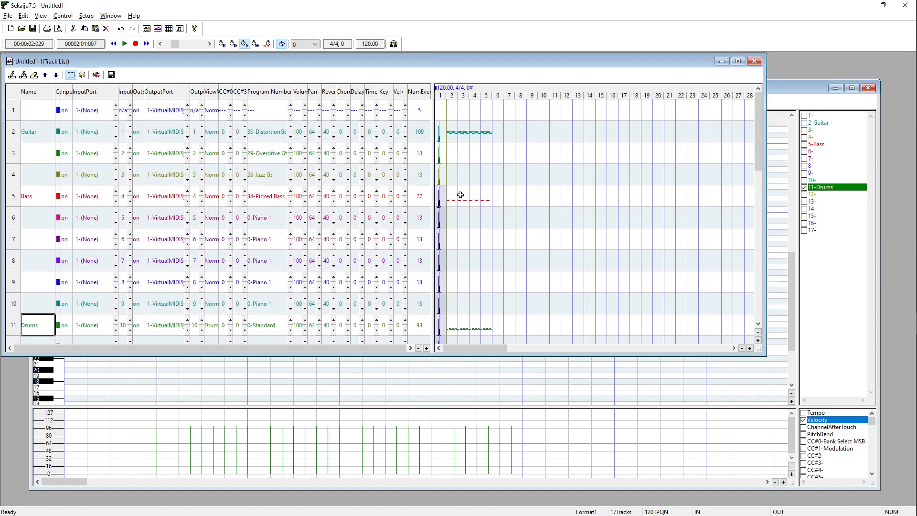
{"action": "left_click", "coordinate": [460, 195]}
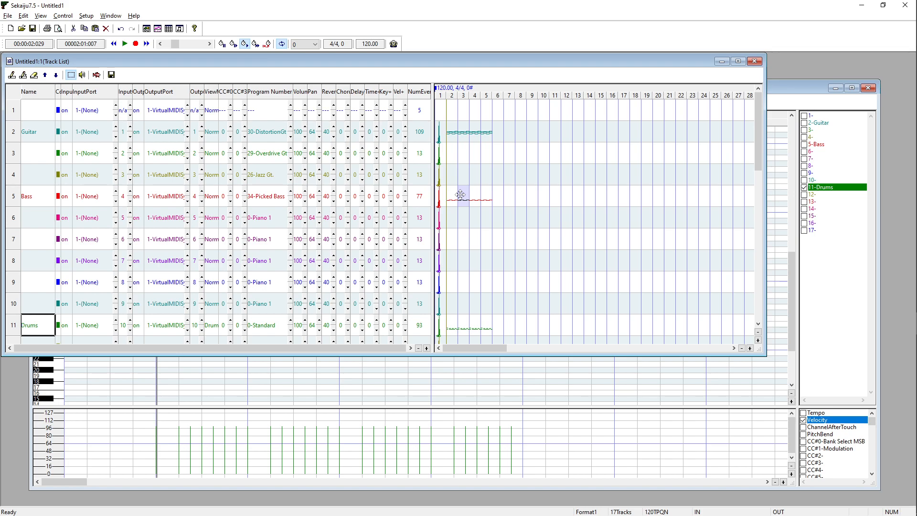
- Examine the Guitar track's volume, pan, reverb, chorus, delay and time settings
{"action": "left_click", "coordinate": [300, 134]}
{"action": "left_click", "coordinate": [313, 138]}
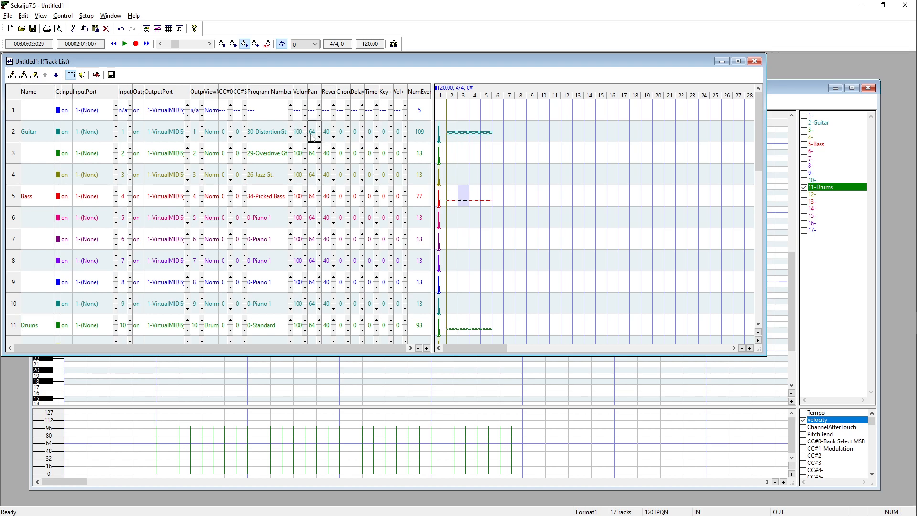
{"action": "left_click", "coordinate": [326, 140]}
{"action": "left_click", "coordinate": [342, 136]}
{"action": "left_click", "coordinate": [360, 129]}
{"action": "left_click", "coordinate": [371, 129]}
- Open the event list for the Guitar track from its measure 1 block and maximize the window
{"action": "left_click", "coordinate": [444, 133]}
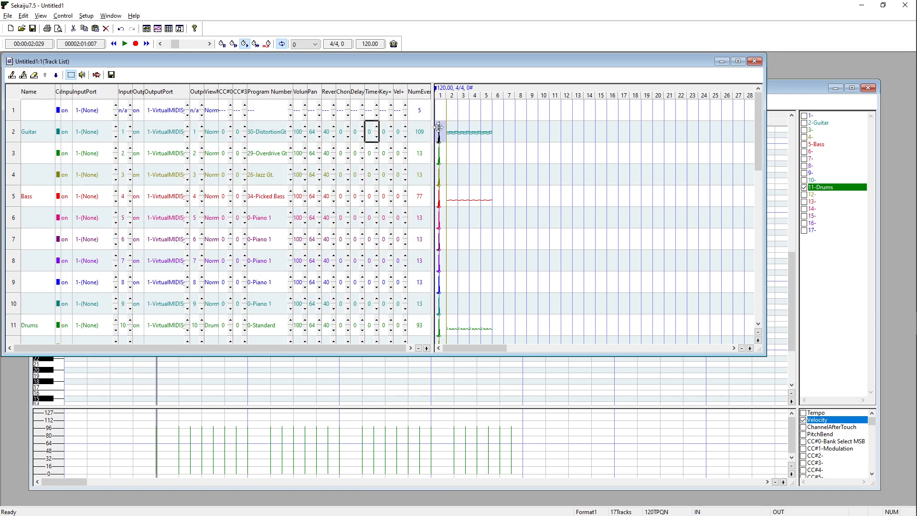
{"action": "right_click", "coordinate": [439, 130]}
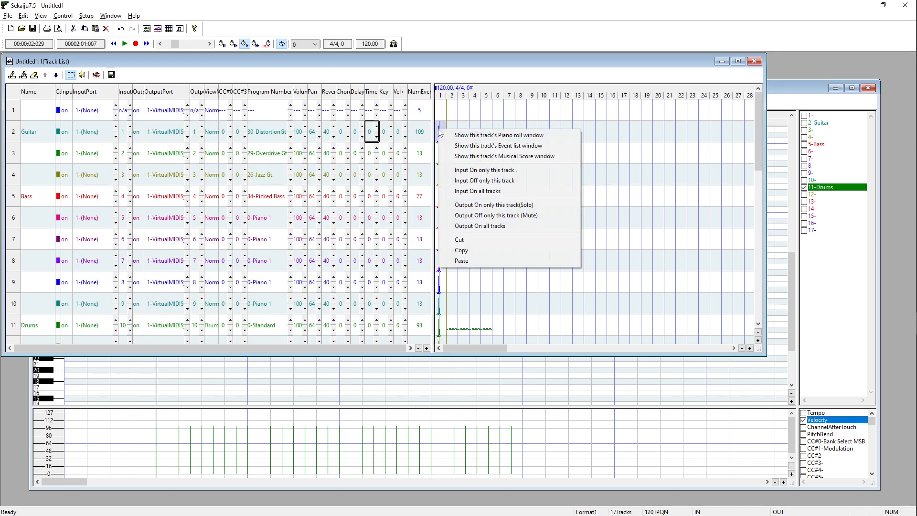
{"action": "left_click", "coordinate": [475, 146]}
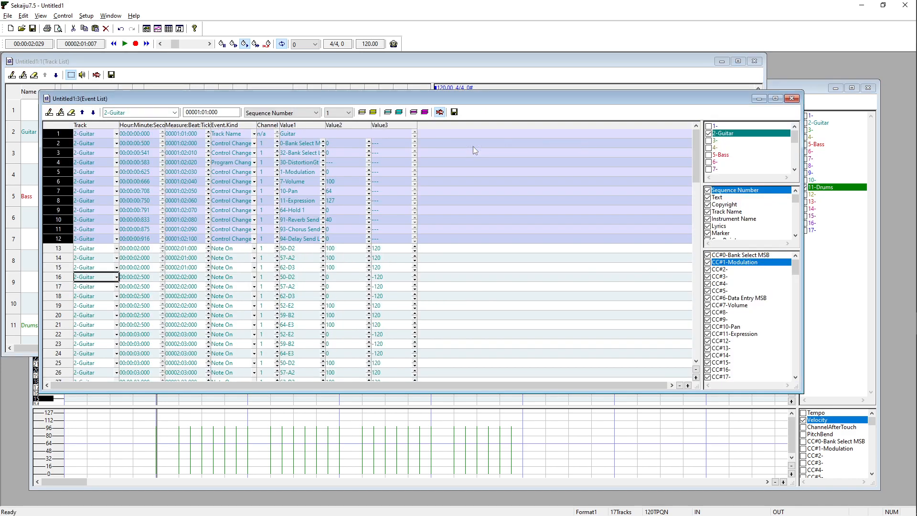
{"action": "double_click", "coordinate": [454, 100]}
- Examine the Guitar track's track name event and first note events, including their time, measure position, kind, velocity and duration
{"action": "left_click", "coordinate": [351, 215]}
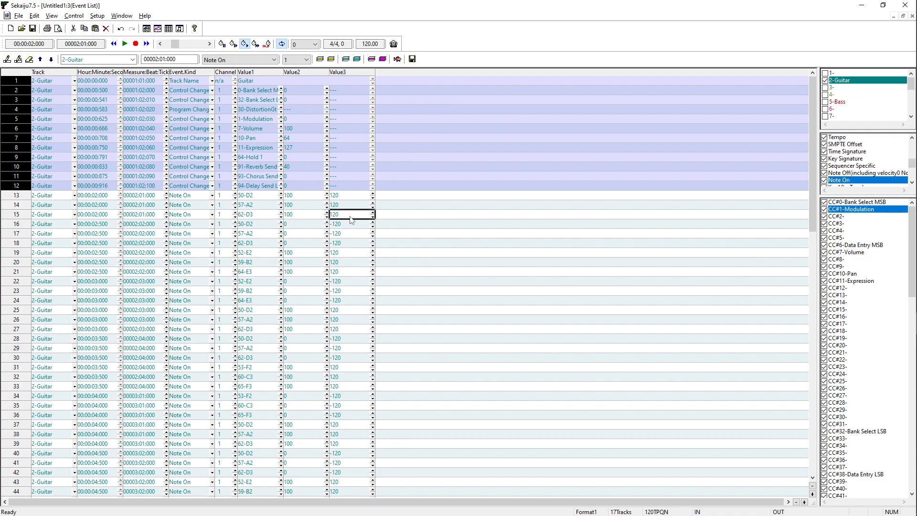
{"action": "left_click", "coordinate": [299, 193]}
{"action": "left_click", "coordinate": [18, 156]}
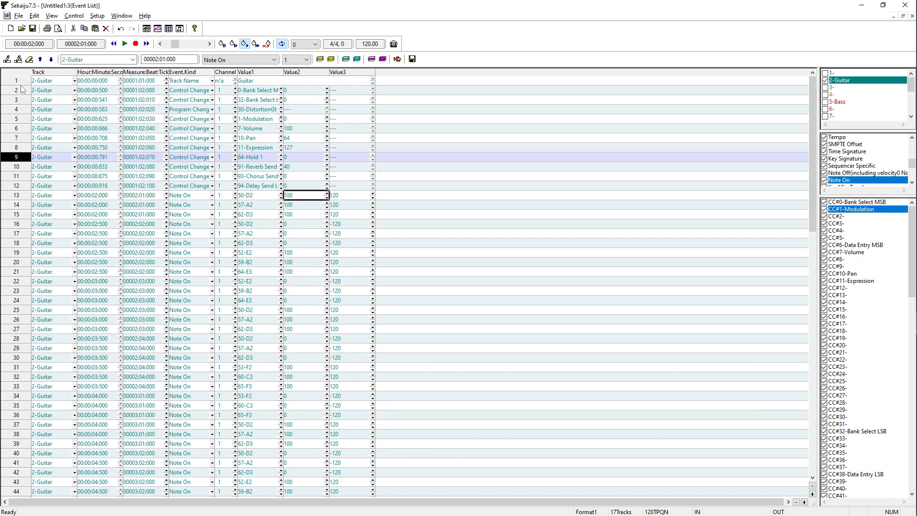
{"action": "left_click", "coordinate": [21, 83]}
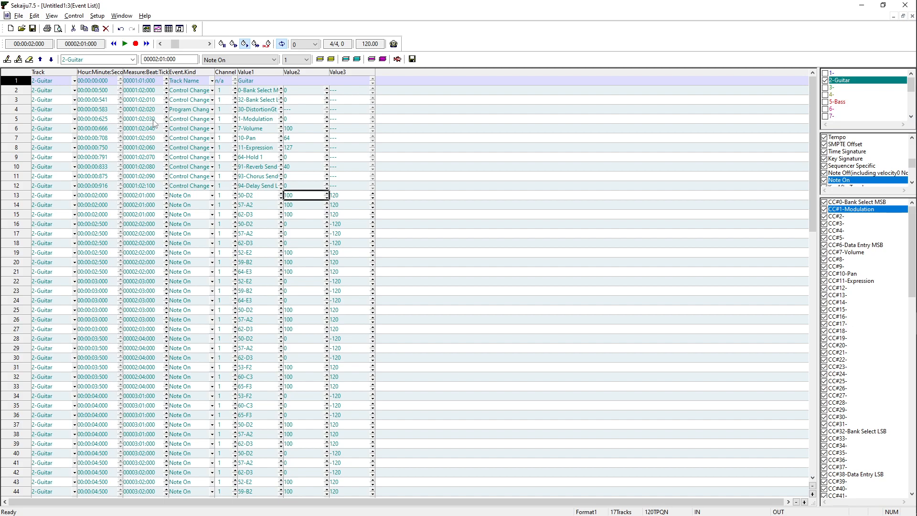
{"action": "scroll", "coordinate": [155, 125], "scroll_direction": "down", "scroll_amount": 1}
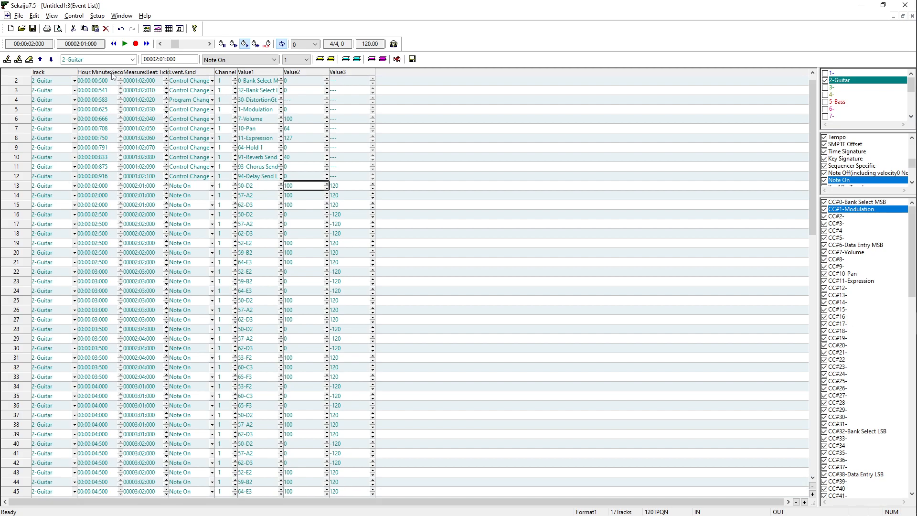
{"action": "left_click", "coordinate": [99, 187]}
{"action": "left_click", "coordinate": [139, 187]}
{"action": "left_click", "coordinate": [182, 188]}
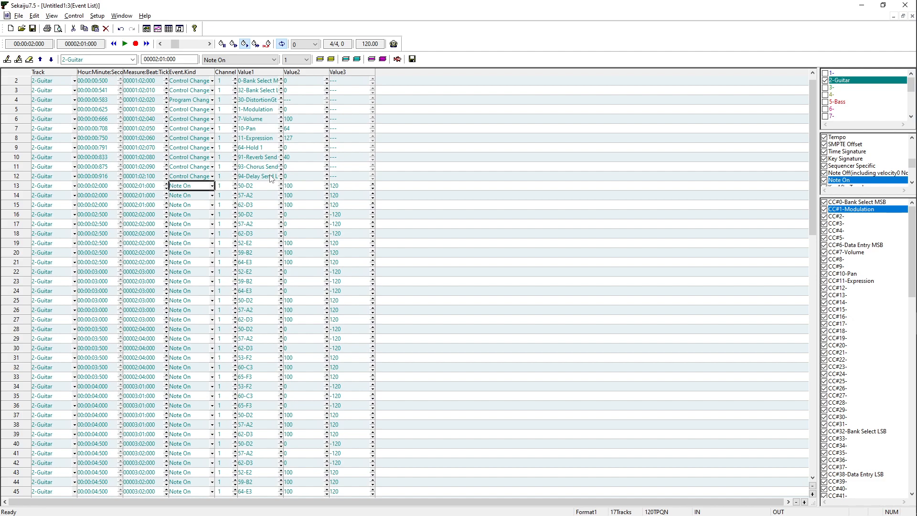
- Step through the measure 1 control and program change events, from bank select to delay send, and examine their tick positions
{"action": "left_click", "coordinate": [150, 84]}
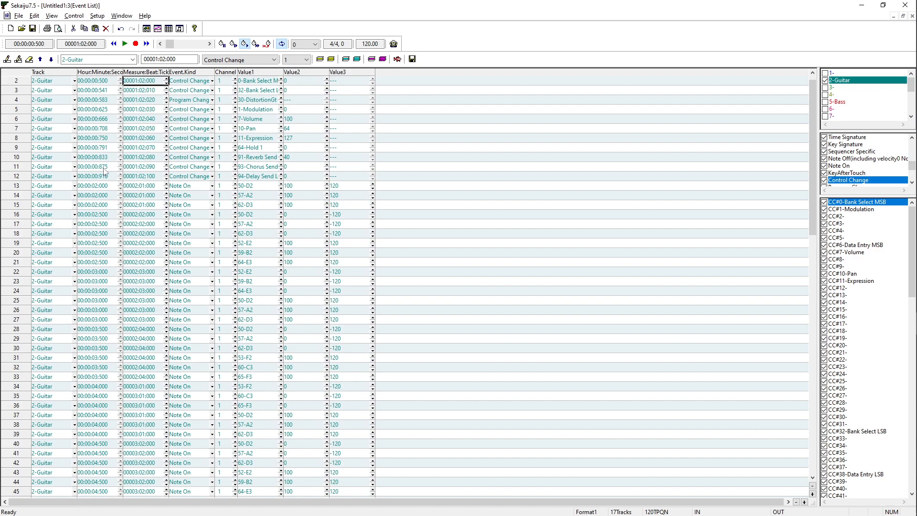
{"action": "left_click", "coordinate": [151, 169]}
{"action": "left_click", "coordinate": [151, 178]}
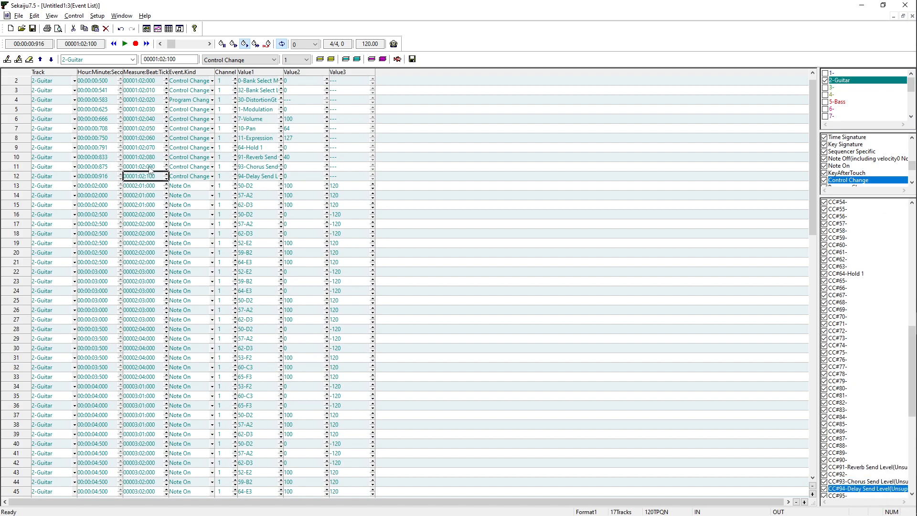
{"action": "key", "text": "Up"}
{"action": "key", "text": "Up"}
{"action": "key", "text": "Up"}
{"action": "key", "text": "Up"}
{"action": "key", "text": "Up"}
{"action": "key", "text": "Up"}
{"action": "key", "text": "Up"}
{"action": "key", "text": "Up"}
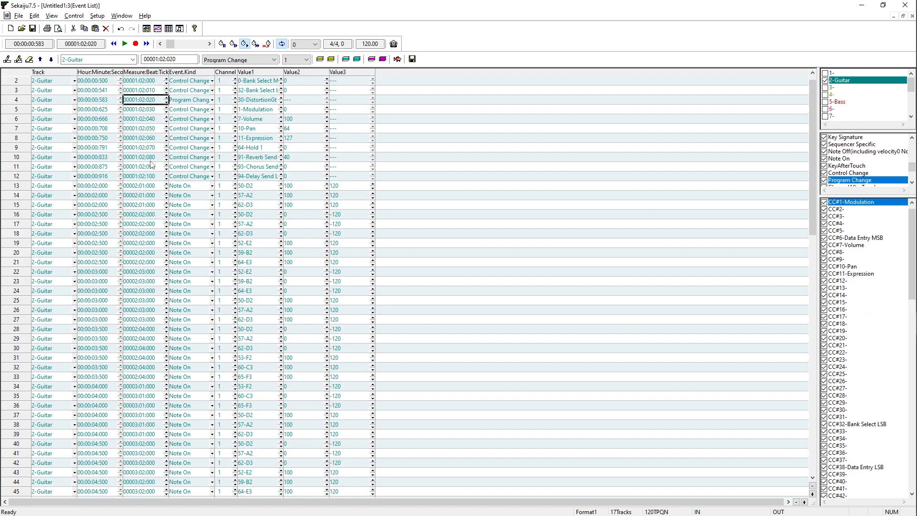
{"action": "key", "text": "Down"}
{"action": "key", "text": "Down"}
{"action": "key", "text": "Down"}
{"action": "key", "text": "Down"}
{"action": "key", "text": "Down"}
{"action": "key", "text": "Down"}
{"action": "key", "text": "Up"}
{"action": "key", "text": "Up"}
{"action": "key", "text": "Up"}
{"action": "key", "text": "Up"}
{"action": "key", "text": "Up"}
{"action": "key", "text": "Up"}
{"action": "key", "text": "Up"}
{"action": "key", "text": "Down"}
{"action": "key", "text": "Down"}
{"action": "key", "text": "Down"}
{"action": "key", "text": "Down"}
{"action": "key", "text": "Down"}
{"action": "key", "text": "Down"}
{"action": "key", "text": "Down"}
{"action": "key", "text": "Down"}
{"action": "key", "text": "Down"}
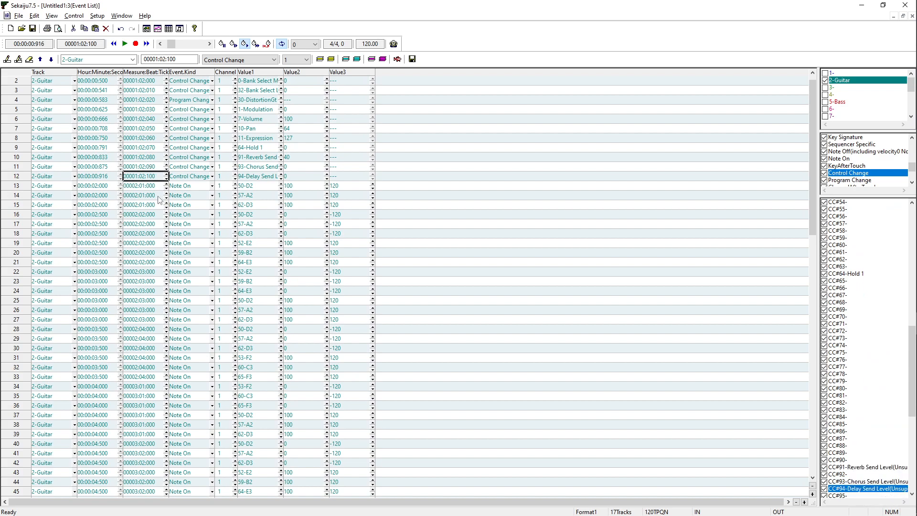
{"action": "left_click", "coordinate": [151, 158]}
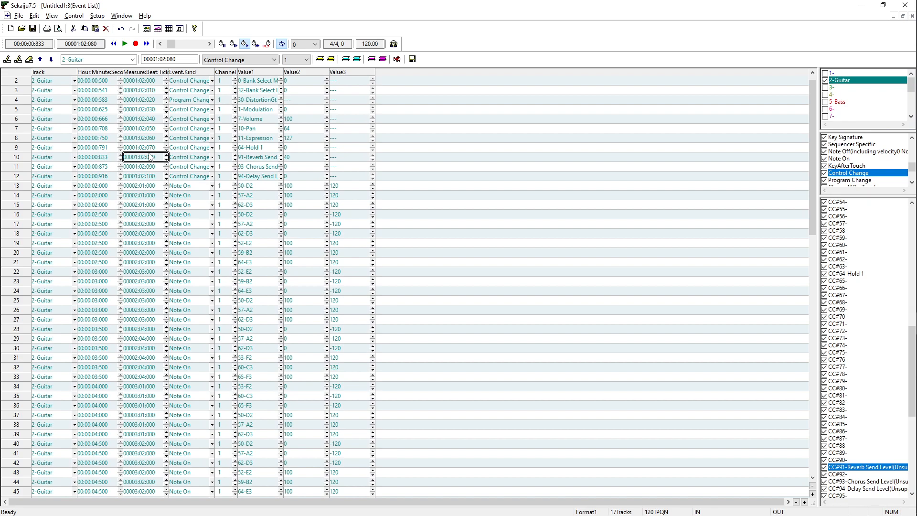
- Leave the event list and switch back to the track list window
{"action": "key", "text": "alt+Tab"}
{"action": "key", "text": "Escape"}
{"action": "key", "text": "ctrl+Tab"}
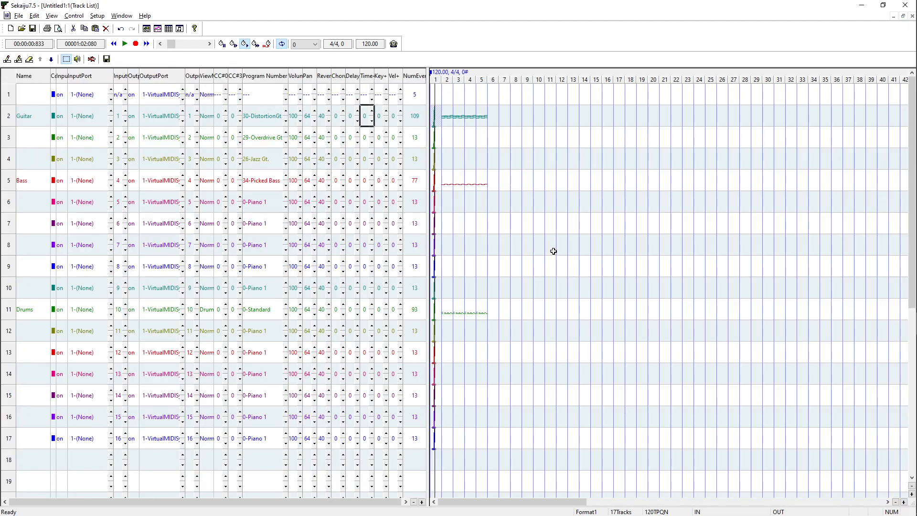
- Try moving the Guitar track's measure 2 block into measure 1
{"action": "left_click", "coordinate": [495, 123]}
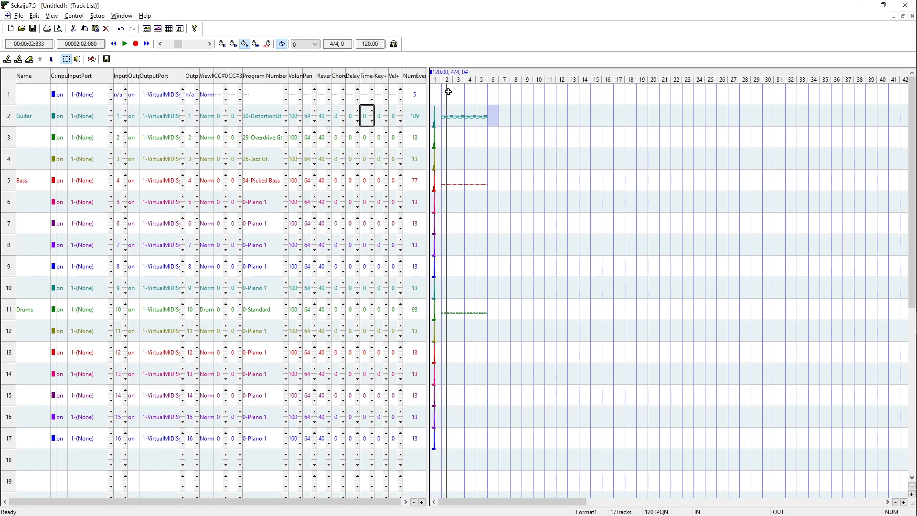
{"action": "left_click", "coordinate": [447, 124]}
{"action": "left_click_drag", "start_coordinate": [451, 119], "coordinate": [441, 120]}
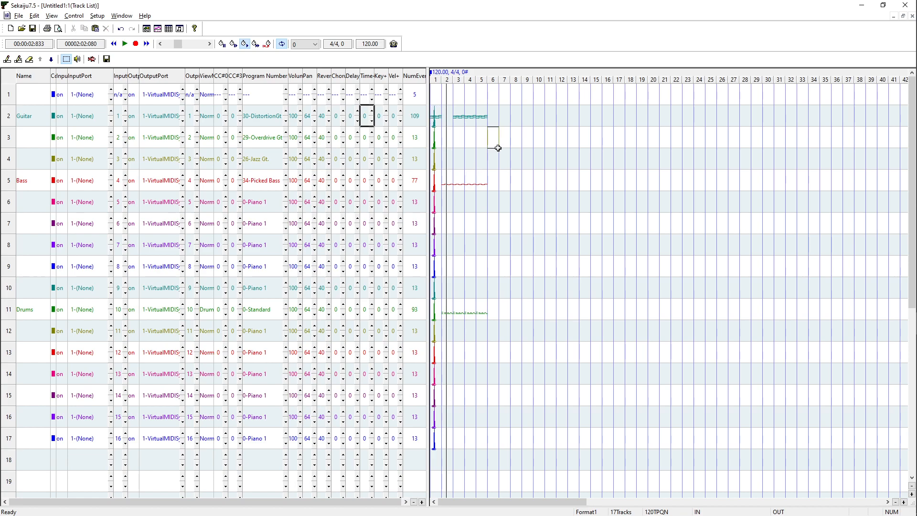
{"action": "left_click", "coordinate": [460, 117]}
{"action": "left_click", "coordinate": [477, 195]}
- Try moving the Guitar track's measure 1 block, including its setup events, into measure 2
{"action": "left_click", "coordinate": [437, 125]}
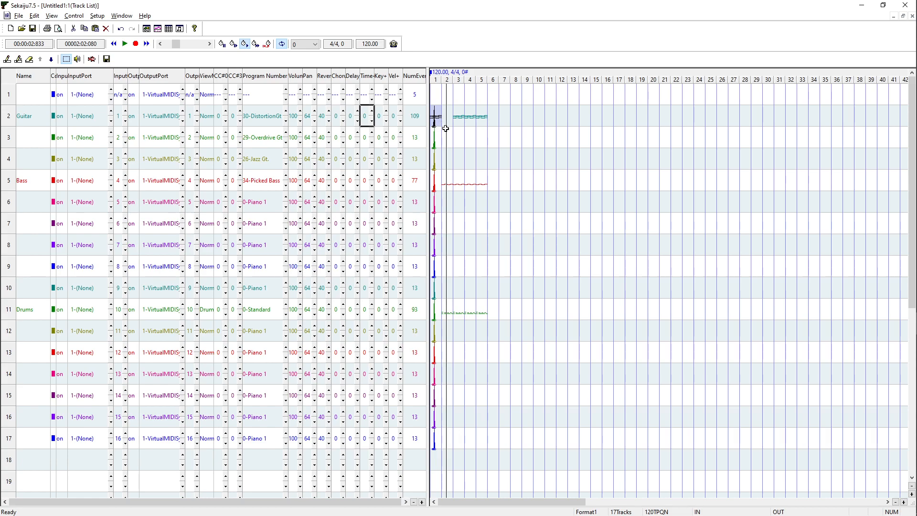
{"action": "left_click_drag", "start_coordinate": [442, 125], "coordinate": [454, 127]}
{"action": "left_click", "coordinate": [474, 76]}
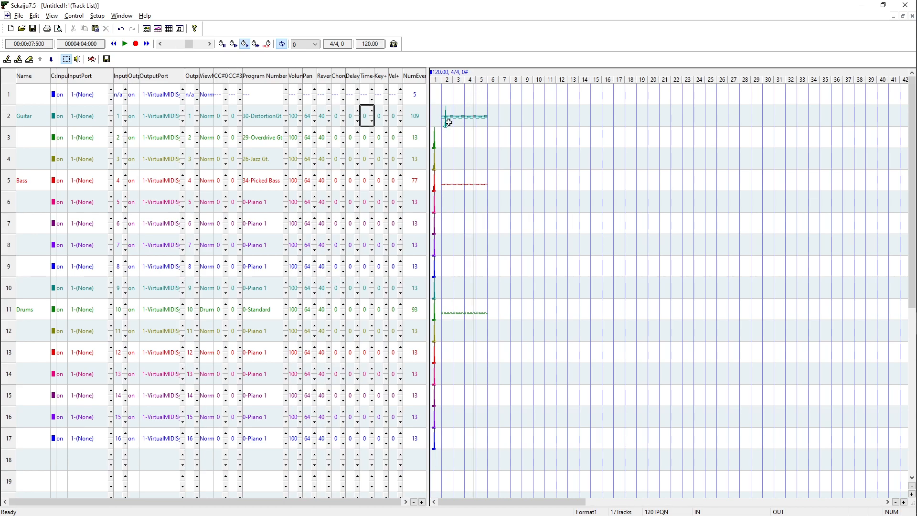
- Undo the block moves on the Guitar track
{"action": "left_click", "coordinate": [447, 123]}
{"action": "key", "text": "ctrl+z"}
{"action": "key", "text": "ctrl+z"}
{"action": "key", "text": "ctrl+z"}
{"action": "key", "text": "ctrl+z"}
{"action": "key", "text": "ctrl+z"}
{"action": "key", "text": "ctrl+z"}
{"action": "key", "text": "ctrl+z"}
{"action": "key", "text": "ctrl+z"}
{"action": "key", "text": "ctrl+z"}
- Play the song's opening through the setup measure into measure 2 and stop playback
{"action": "left_click_drag", "start_coordinate": [451, 106], "coordinate": [477, 315]}
{"action": "left_click", "coordinate": [526, 263]}
{"action": "left_click", "coordinate": [438, 77]}
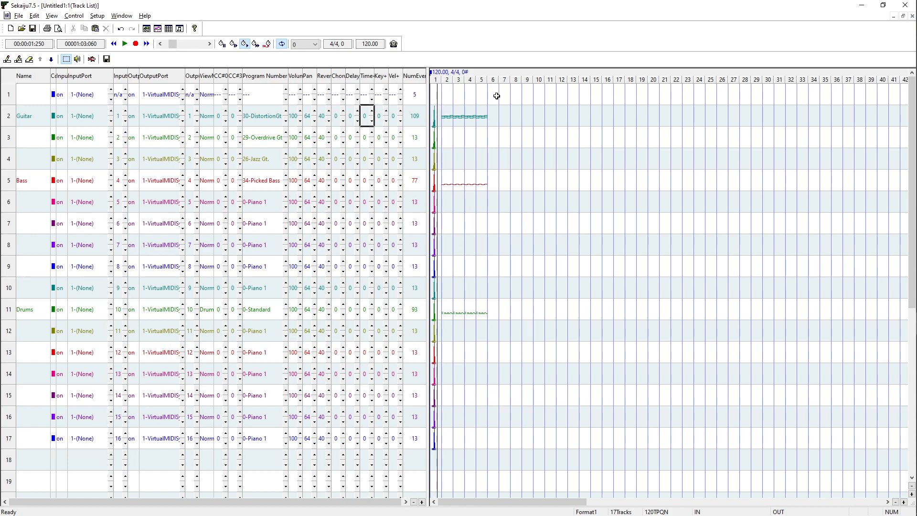
{"action": "left_click", "coordinate": [462, 78]}
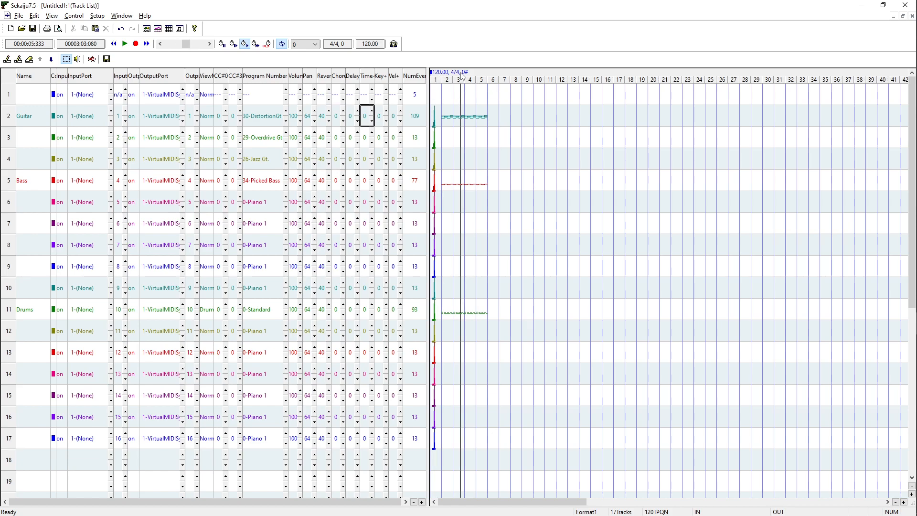
{"action": "key", "text": "space"}
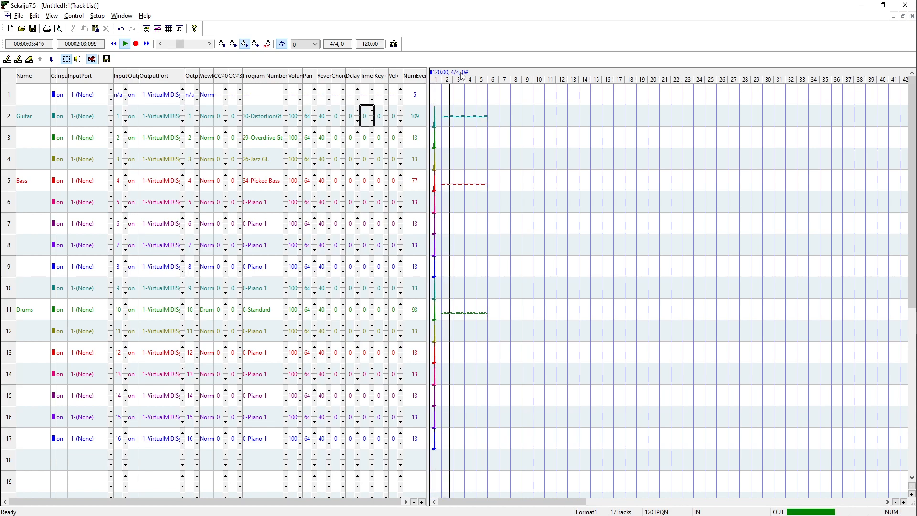
{"action": "key", "text": "space"}
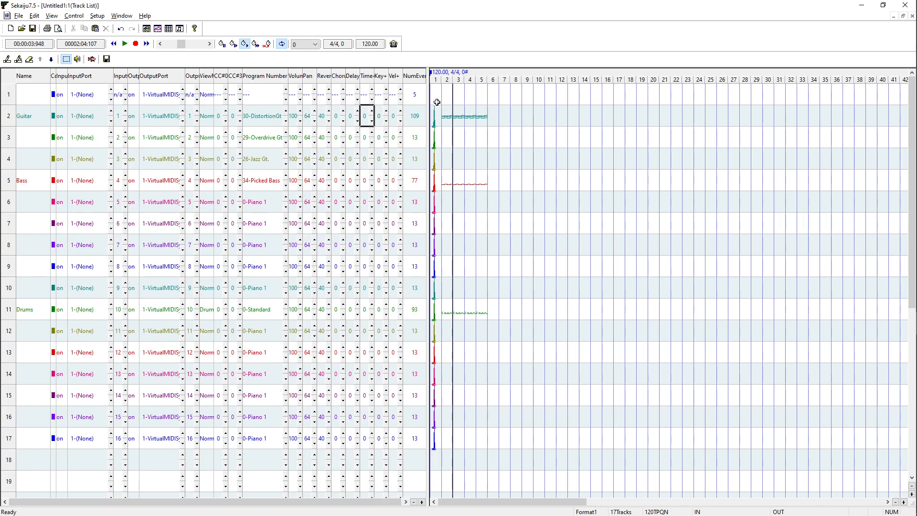
- Select the blocks of all 17 tracks and shift them one measure earlier so the music starts in measure 1
{"action": "left_click_drag", "start_coordinate": [436, 99], "coordinate": [915, 435]}
{"action": "left_click_drag", "start_coordinate": [555, 502], "coordinate": [489, 504]}
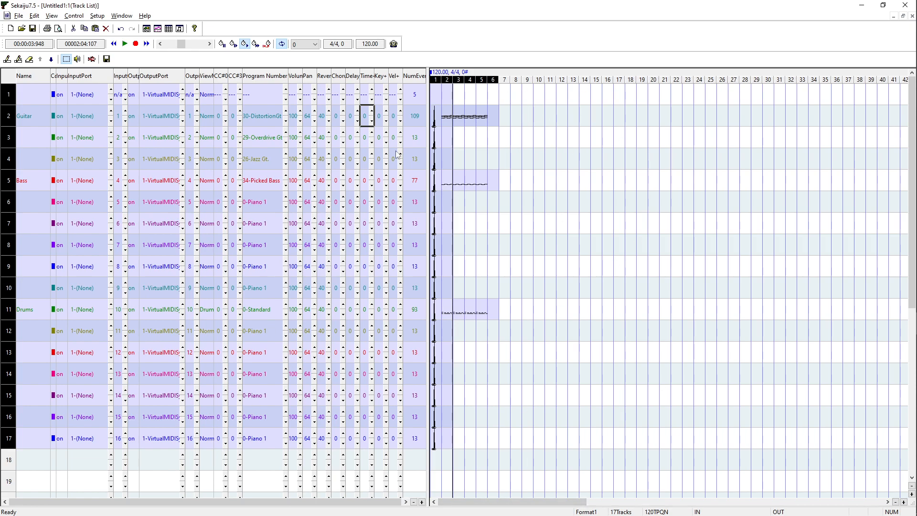
{"action": "left_click_drag", "start_coordinate": [447, 121], "coordinate": [440, 119]}
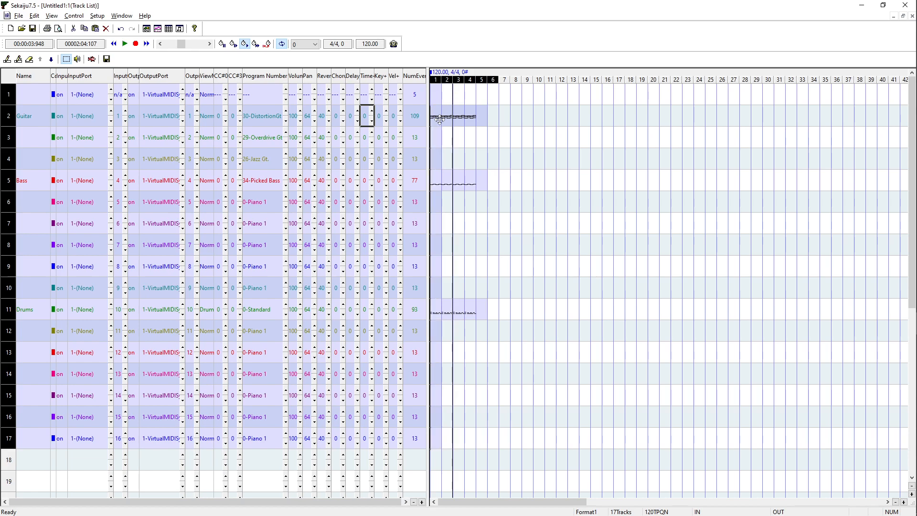
{"action": "left_click", "coordinate": [542, 142]}
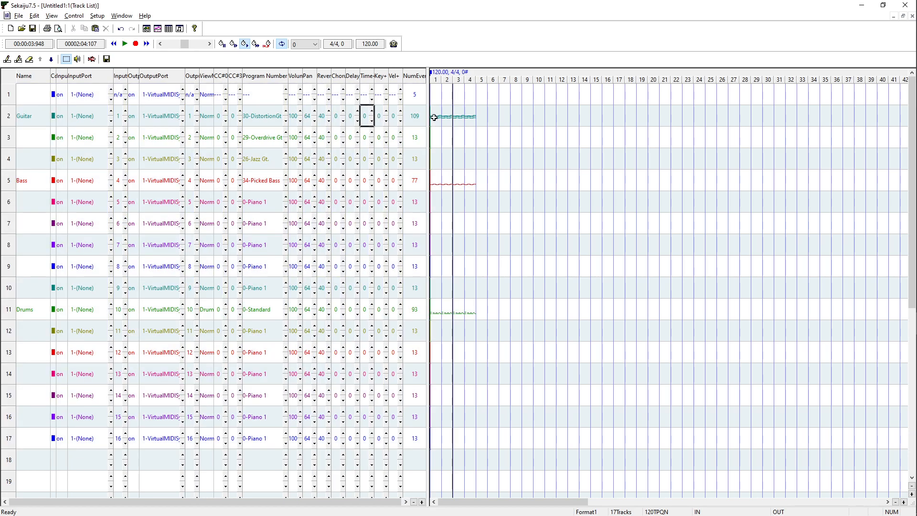
- Examine the Guitar track's measure 1 setup events and first notes in the event list, and return to the track list
{"action": "key", "text": "ctrl+Tab"}
{"action": "key", "text": "ctrl+Tab"}
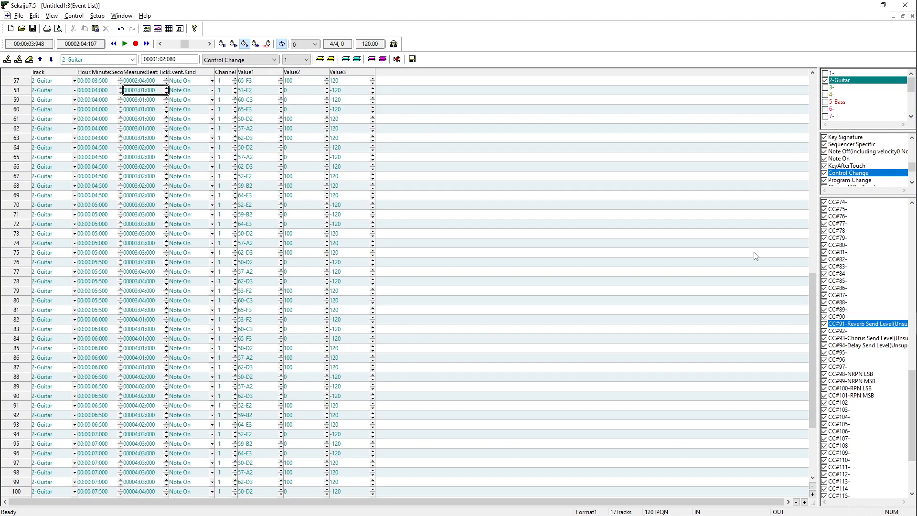
{"action": "left_click_drag", "start_coordinate": [813, 305], "coordinate": [815, 89]}
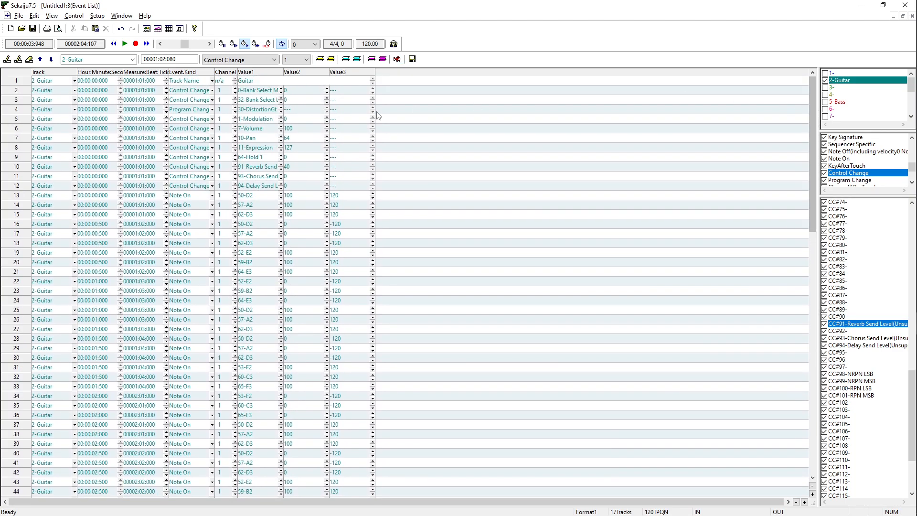
{"action": "left_click", "coordinate": [150, 90]}
{"action": "left_click", "coordinate": [131, 82]}
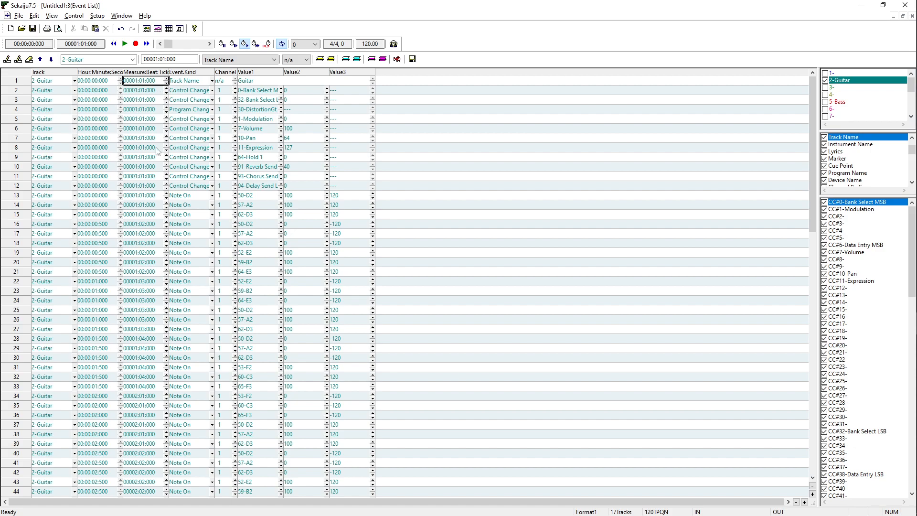
{"action": "key", "text": "ctrl+Tab"}
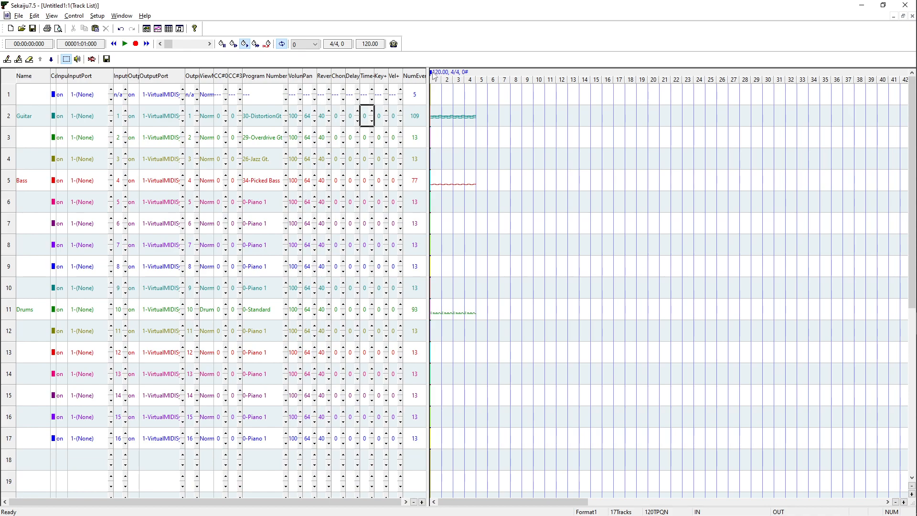
- Play the shifted song from measure 1 and stop playback before the measure ends
{"action": "left_click", "coordinate": [466, 79]}
{"action": "key", "text": "space"}
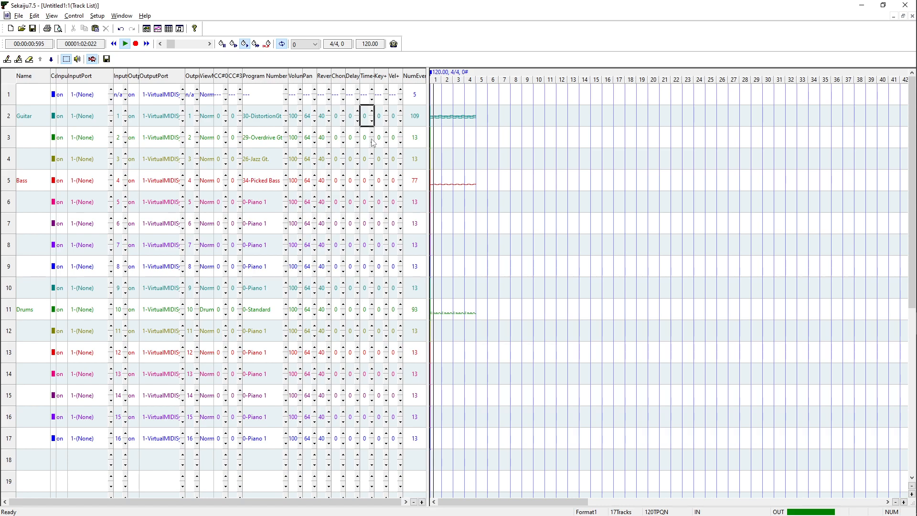
{"action": "key", "text": "space"}
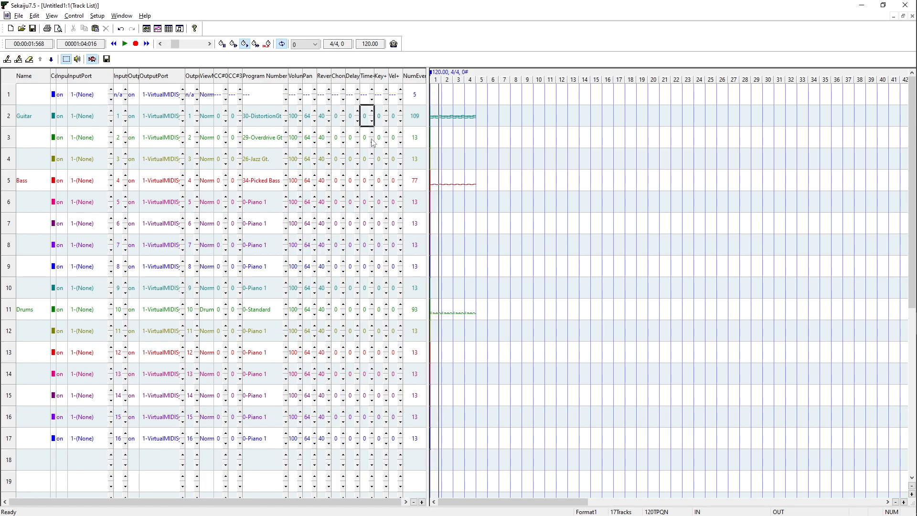
- Copy the Guitar track's blocks in measures 1 to 4 to measures 13 to 16 of the same track
{"action": "left_click", "coordinate": [437, 117]}
{"action": "left_click", "coordinate": [468, 119]}
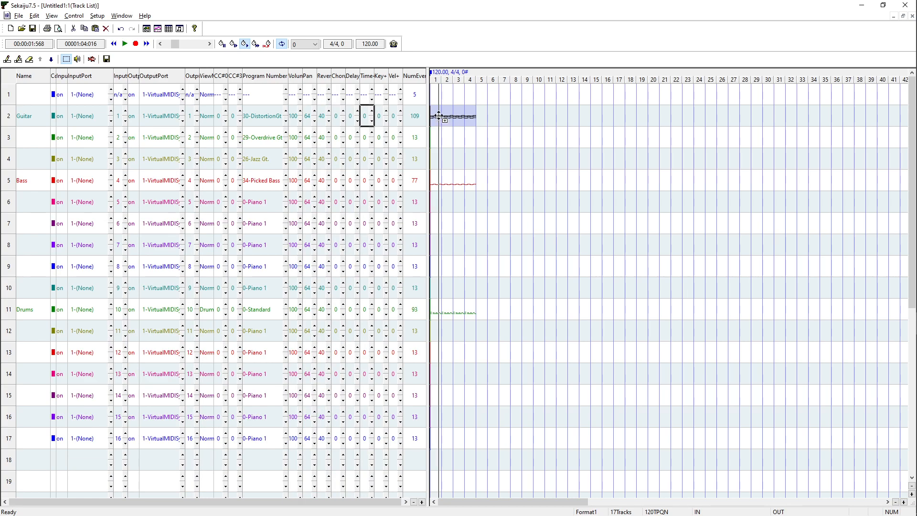
{"action": "left_click_drag", "start_coordinate": [438, 117], "coordinate": [576, 121]}
- Move the copied Guitar blocks in measures 13 to 16 down to track 3
{"action": "left_click", "coordinate": [566, 149]}
{"action": "left_click", "coordinate": [575, 147]}
{"action": "left_click", "coordinate": [575, 124]}
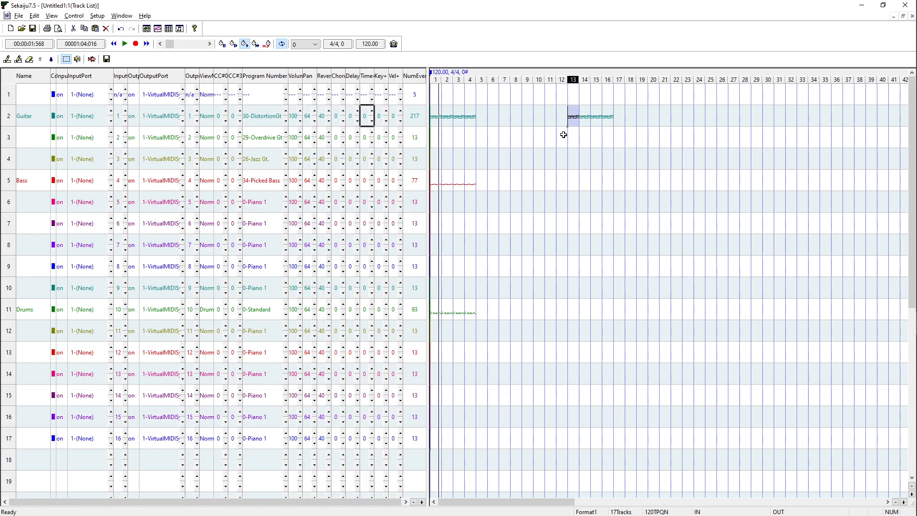
{"action": "left_click_drag", "start_coordinate": [574, 132], "coordinate": [574, 133]}
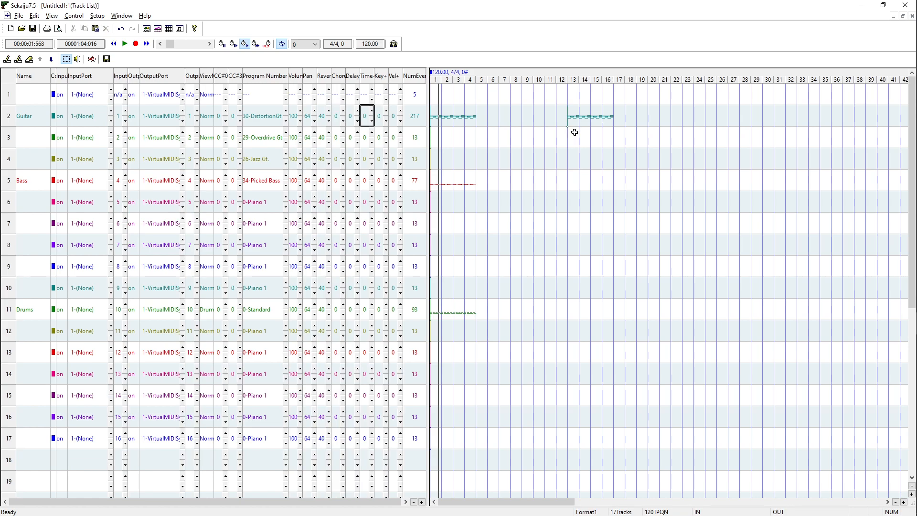
{"action": "mouse_move", "coordinate": [573, 117]}
{"action": "left_mouse_down"}
{"action": "mouse_move", "coordinate": [613, 119]}
{"action": "mouse_move", "coordinate": [574, 133]}
{"action": "left_mouse_up"}
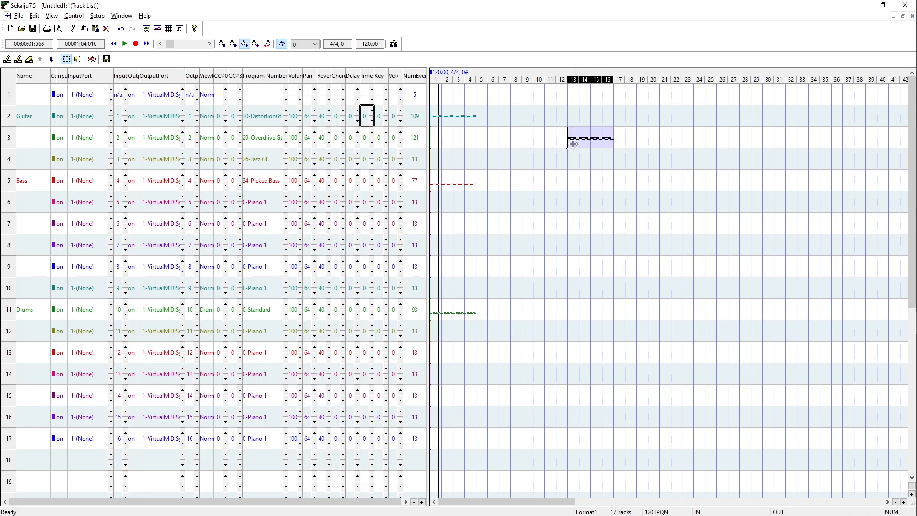
- Open track 3's event list and examine the channel numbers of the copied setup events in measure 13
{"action": "right_click", "coordinate": [572, 138]}
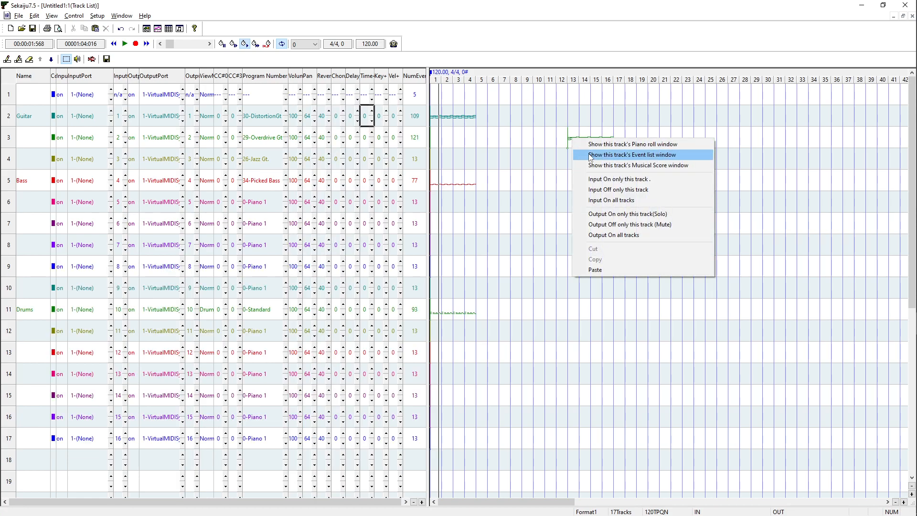
{"action": "left_click", "coordinate": [590, 155]}
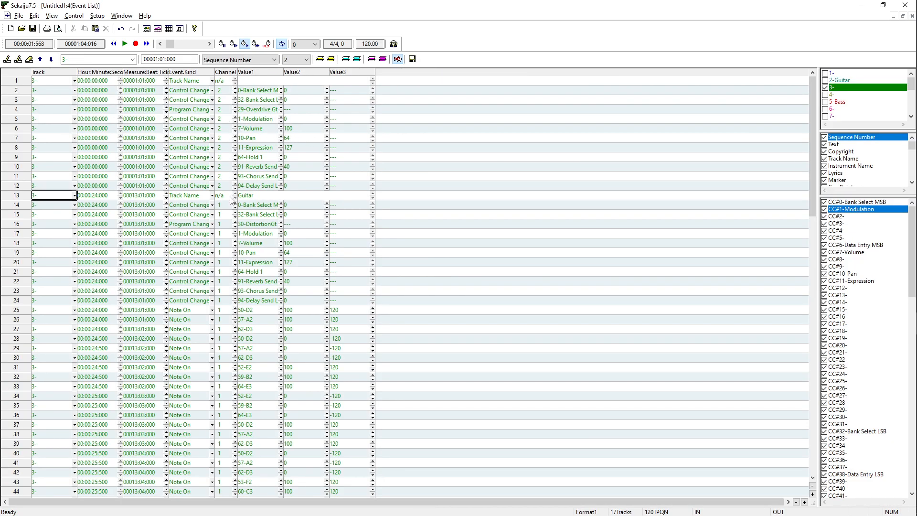
{"action": "left_click", "coordinate": [222, 205]}
{"action": "key", "text": "Down"}
{"action": "key", "text": "Down"}
{"action": "key", "text": "Down"}
{"action": "key", "text": "Down"}
{"action": "key", "text": "Down"}
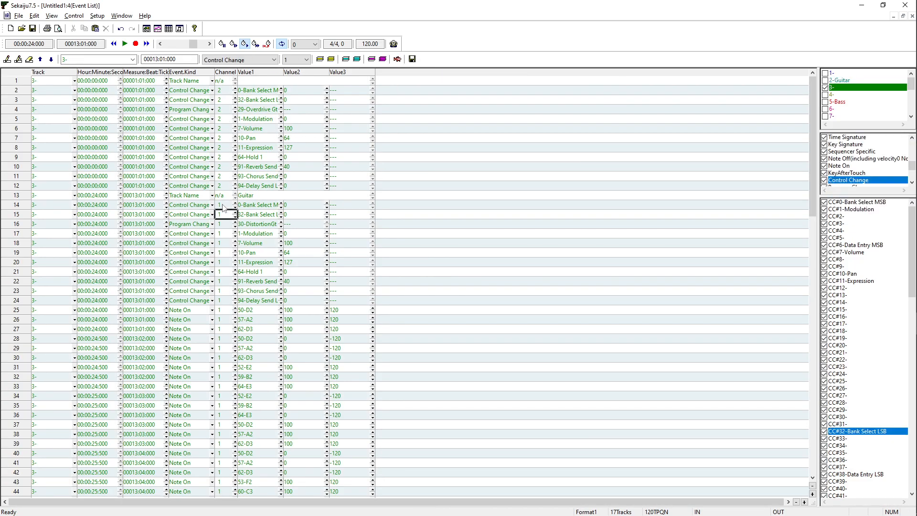
- Compare them with the channel numbers of track 3's own measure 1 setup events, and close the event list
{"action": "key", "text": "Up"}
{"action": "key", "text": "Up"}
{"action": "key", "text": "Up"}
{"action": "key", "text": "Up"}
{"action": "key", "text": "Up"}
{"action": "key", "text": "Up"}
{"action": "key", "text": "Up"}
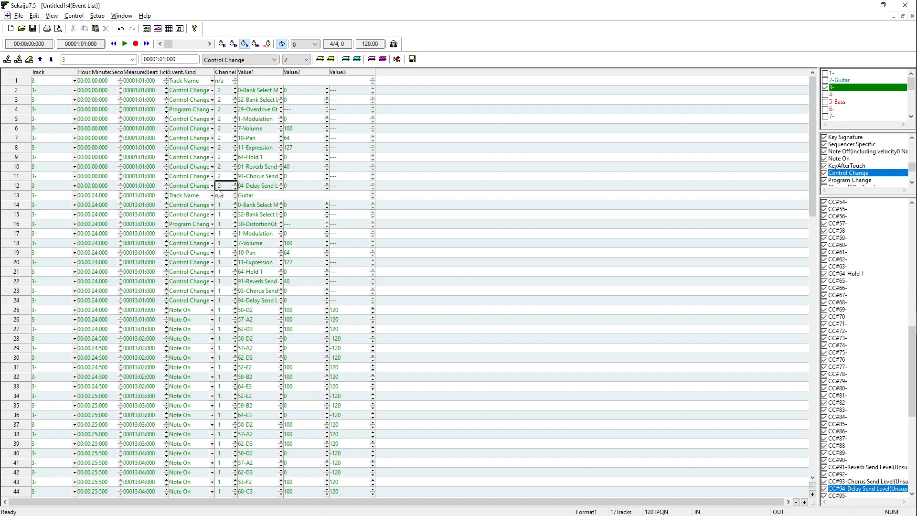
{"action": "key", "text": "Up"}
{"action": "key", "text": "Up"}
{"action": "key", "text": "Up"}
{"action": "key", "text": "Up"}
{"action": "key", "text": "Up"}
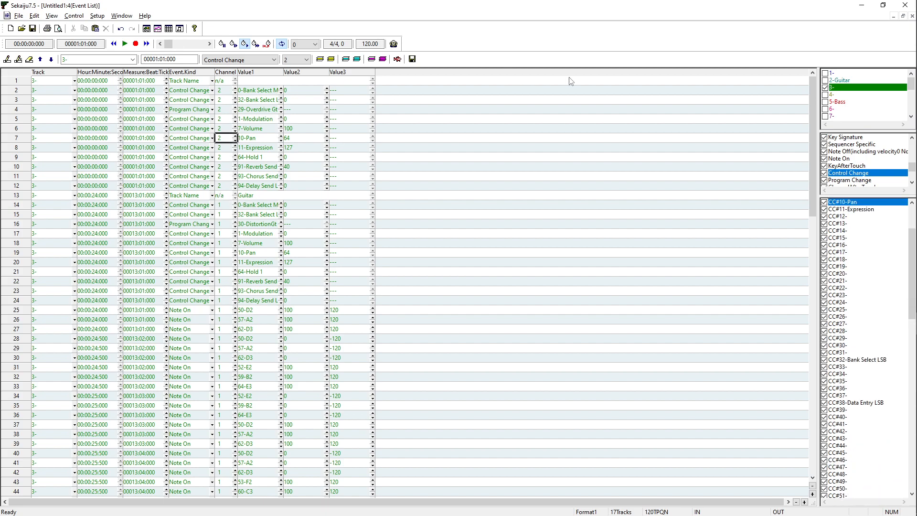
{"action": "left_click", "coordinate": [913, 16]}
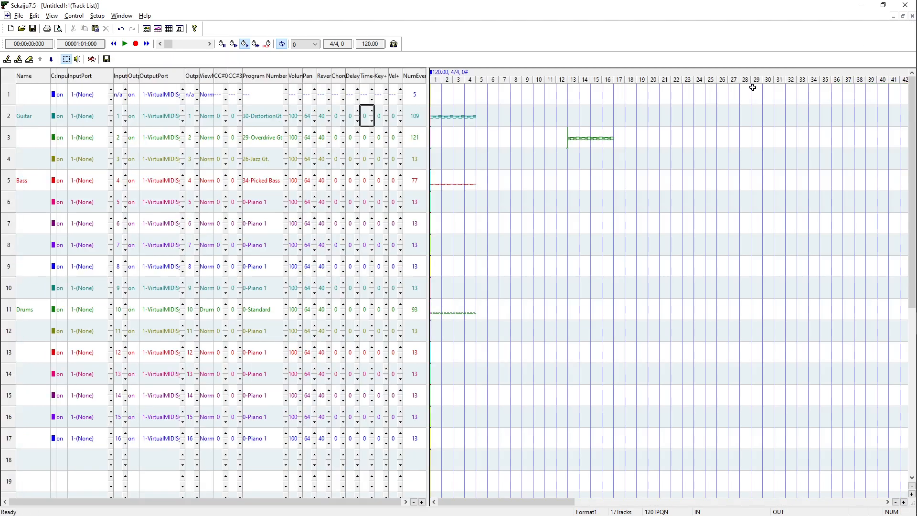
- Undo the Guitar block copy in measures 13 to 16 and the one-measure shift of all tracks
{"action": "left_click_drag", "start_coordinate": [557, 137], "coordinate": [613, 139]}
{"action": "key", "text": "Delete"}
{"action": "key", "text": "ctrl+v"}
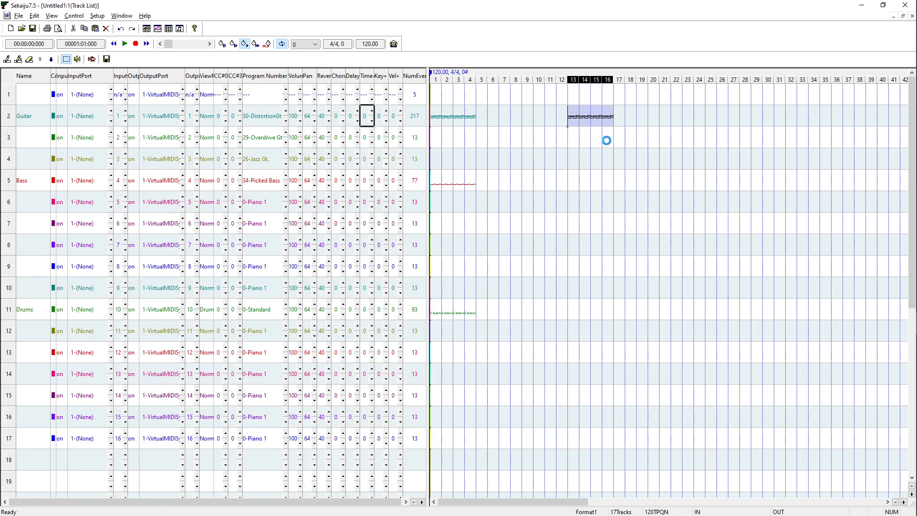
{"action": "key", "text": "Delete"}
{"action": "key", "text": "ctrl+z"}
{"action": "key", "text": "ctrl+z"}
{"action": "key", "text": "ctrl+z"}
{"action": "key", "text": "ctrl+z"}
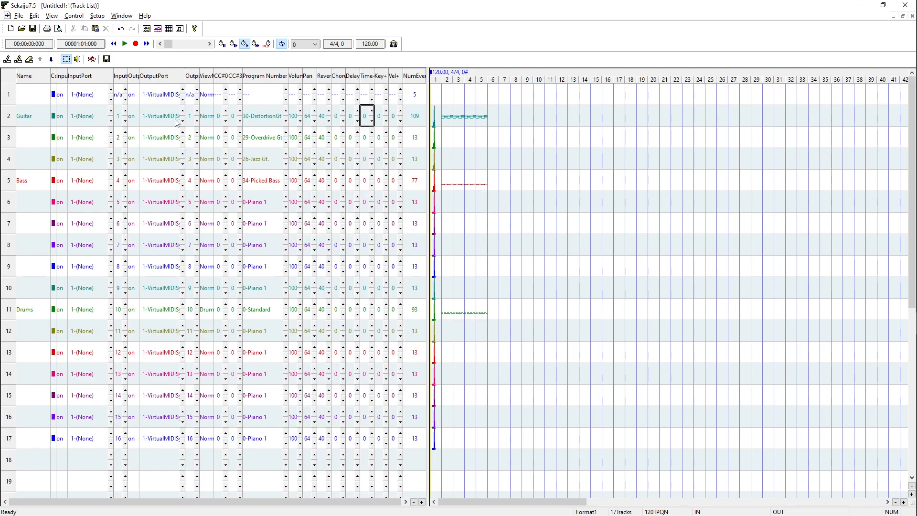
- Open the VirtualMIDISynth configuration, disable the gm.sf2 soundfont and enable Roland SC-55 v3.7.sf2 instead
{"action": "left_click", "coordinate": [896, 451]}
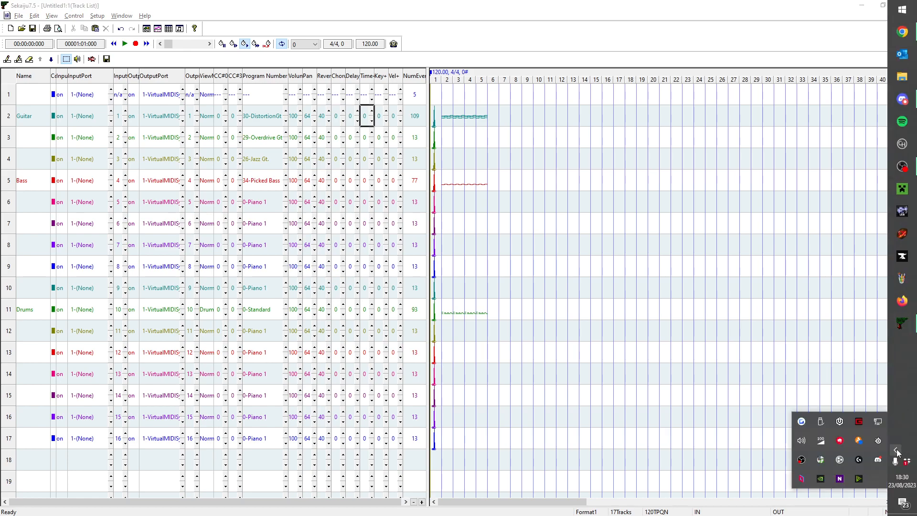
{"action": "right_click", "coordinate": [824, 461]}
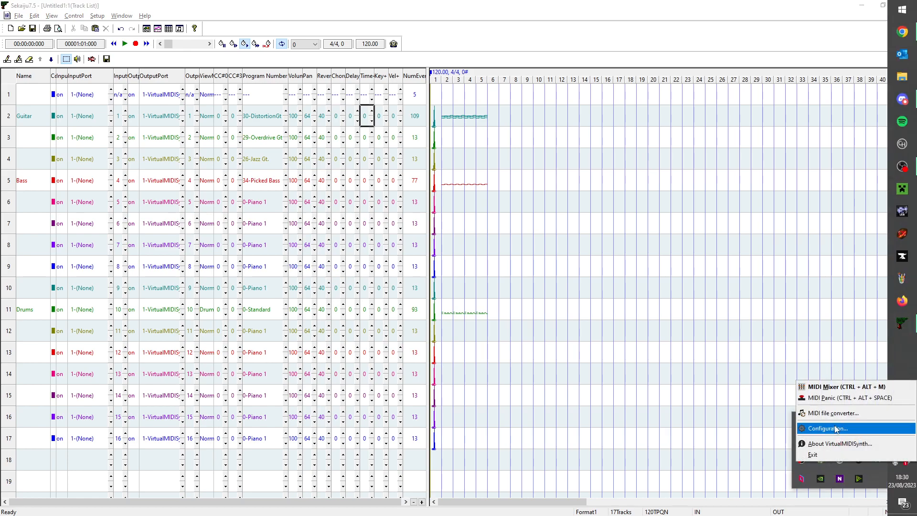
{"action": "left_click", "coordinate": [833, 429]}
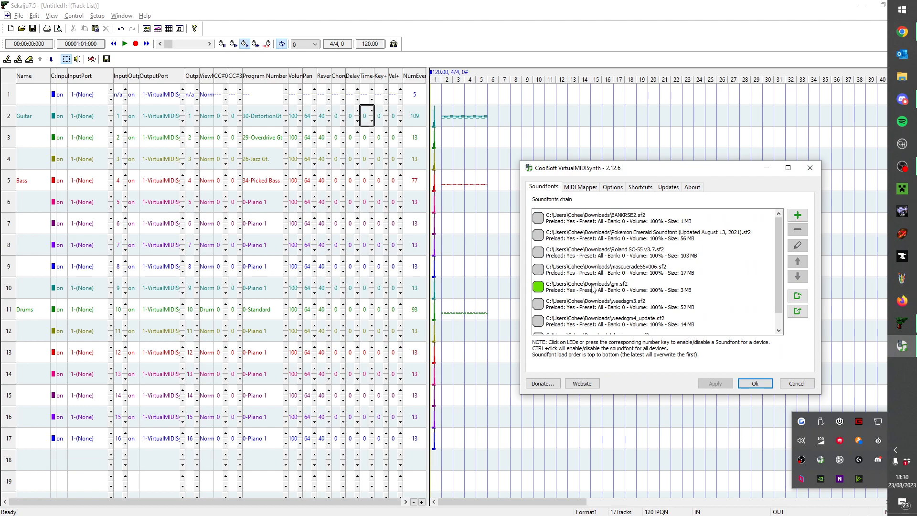
{"action": "left_click", "coordinate": [541, 287]}
{"action": "left_click", "coordinate": [541, 304]}
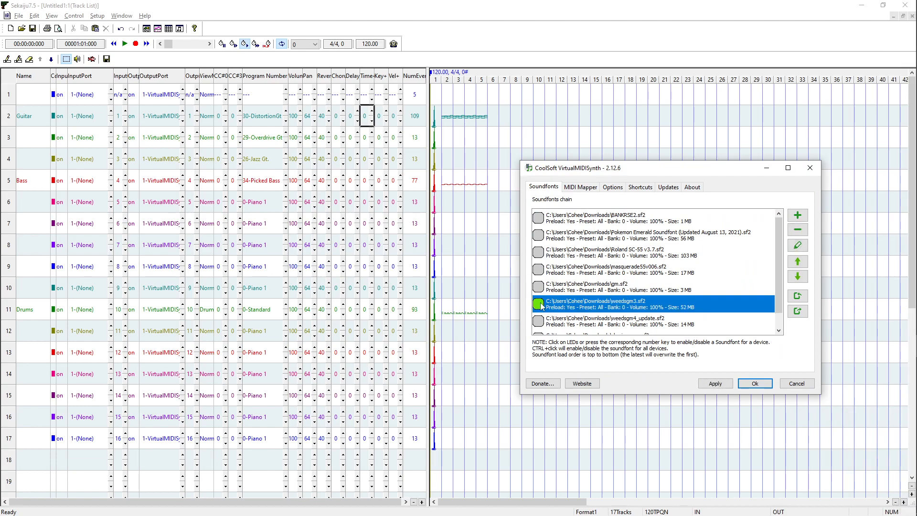
{"action": "left_click", "coordinate": [541, 305]}
{"action": "left_click", "coordinate": [544, 253]}
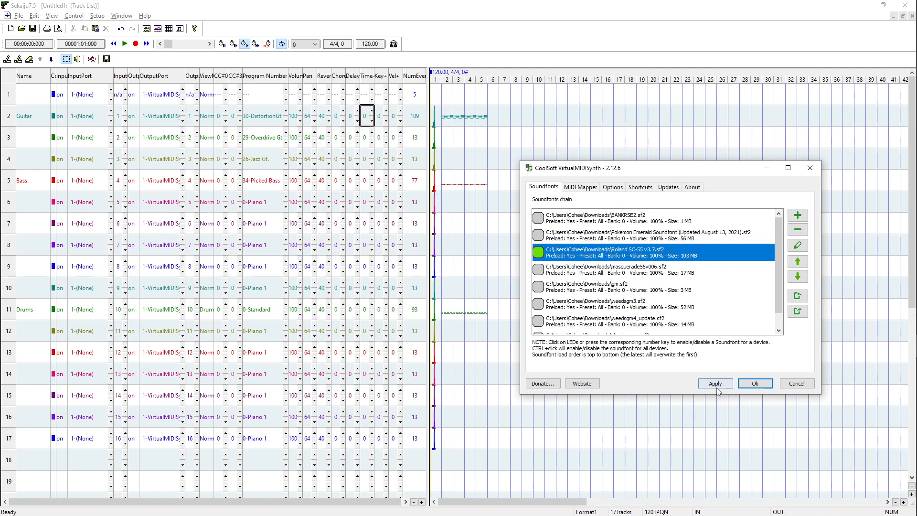
- Play the song from the start to audition it with the Roland SC-55 v3.7.sf2 soundfont, and stop playback
{"action": "left_click", "coordinate": [445, 38]}
{"action": "key", "text": "space"}
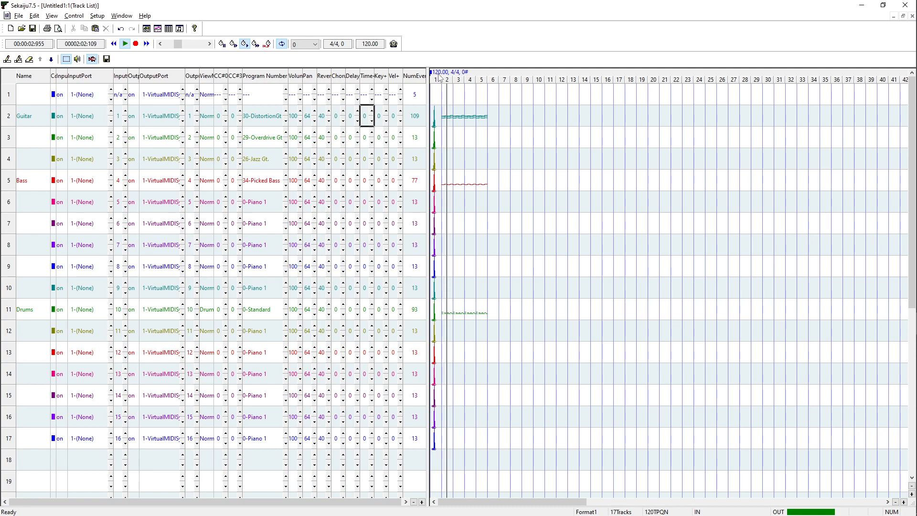
{"action": "key", "text": "space"}
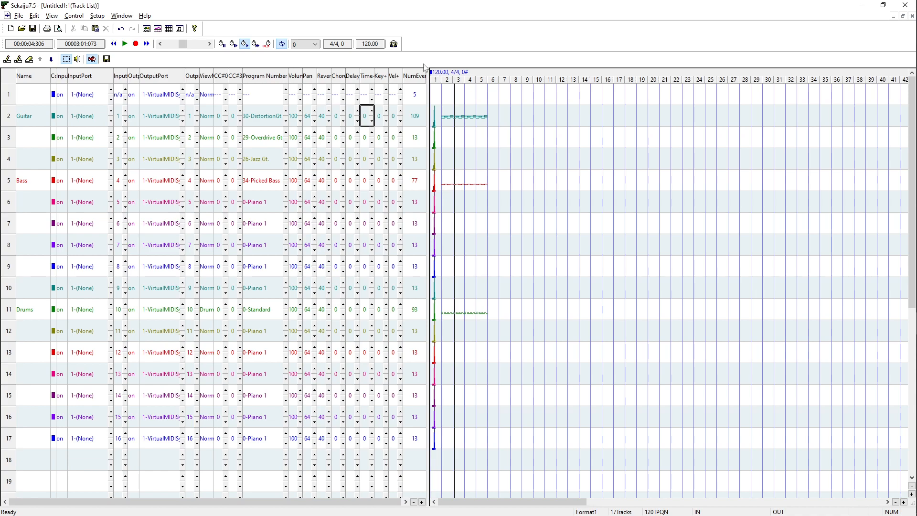
{"action": "left_click", "coordinate": [102, 17]}
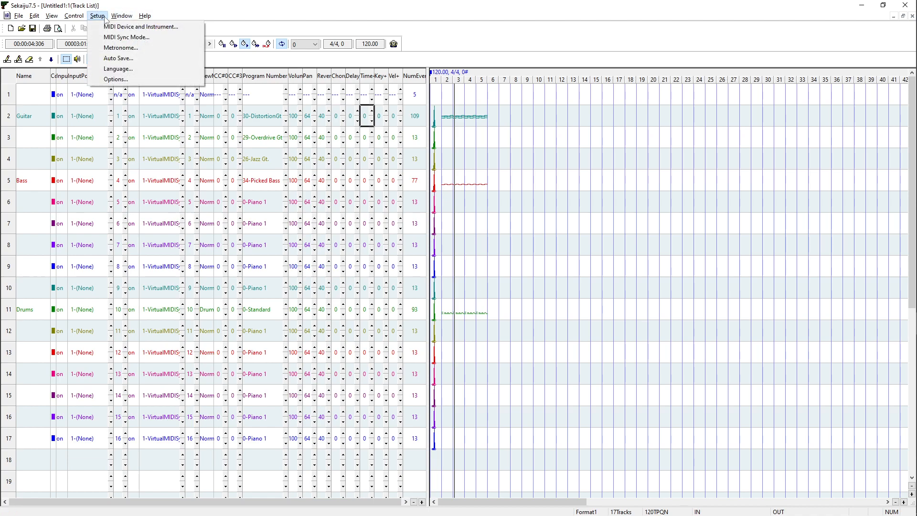
{"action": "left_click", "coordinate": [114, 79]}
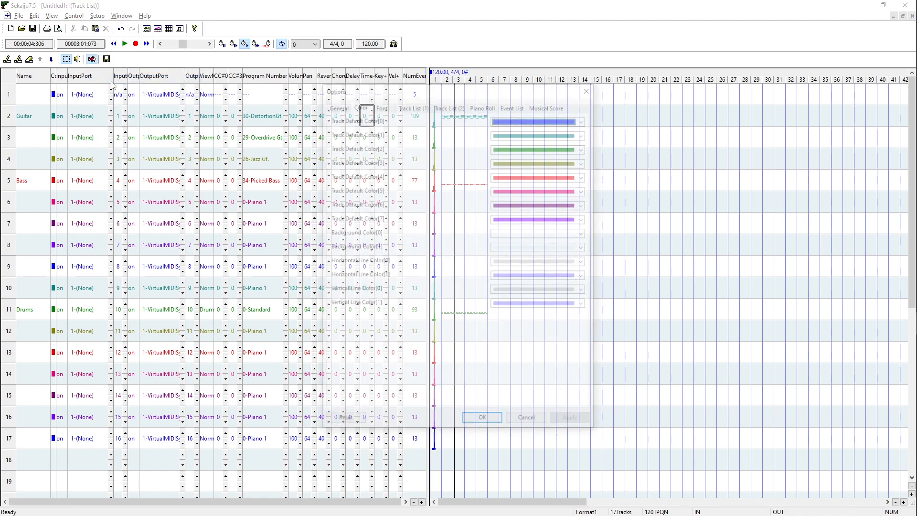
{"action": "left_click", "coordinate": [589, 87]}
{"action": "left_click", "coordinate": [122, 15]}
- Open the MIDI device settings, examine the output devices offered for Out Port01, and cancel without changes
{"action": "left_click", "coordinate": [97, 16]}
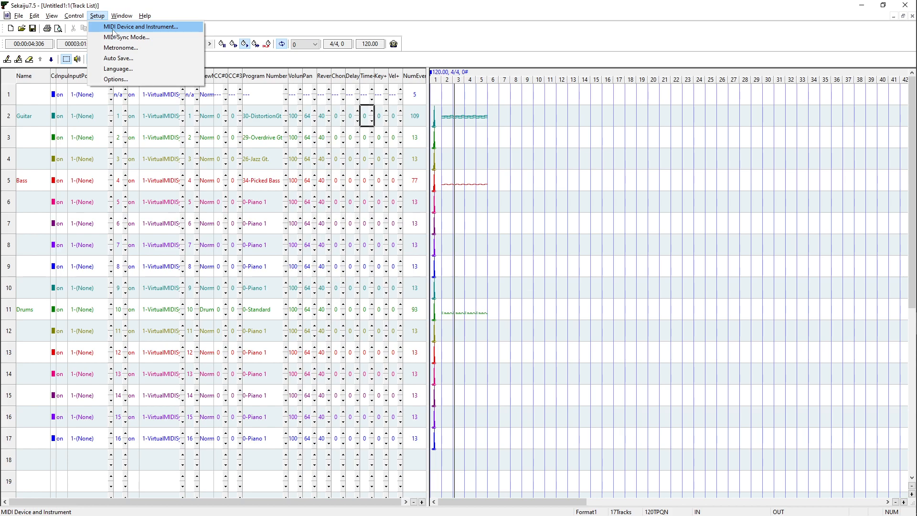
{"action": "left_click", "coordinate": [113, 32]}
{"action": "left_click", "coordinate": [397, 134]}
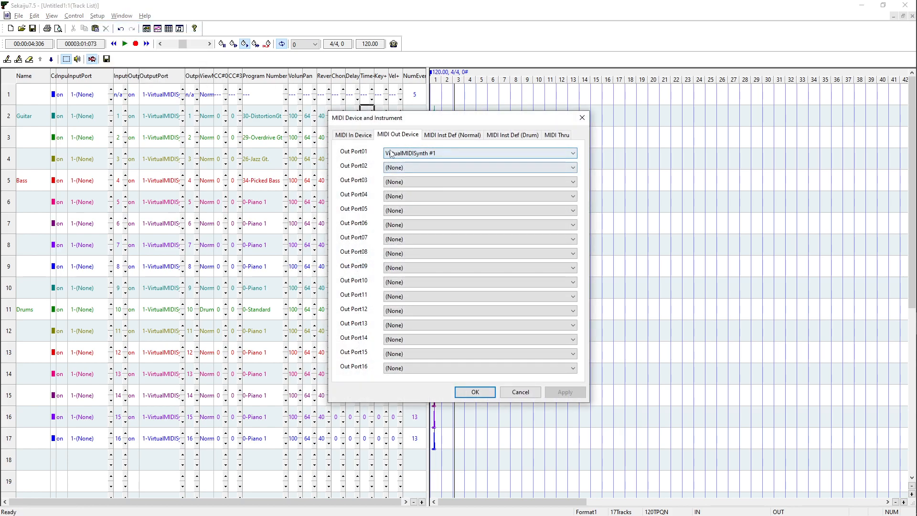
{"action": "left_click", "coordinate": [406, 153]}
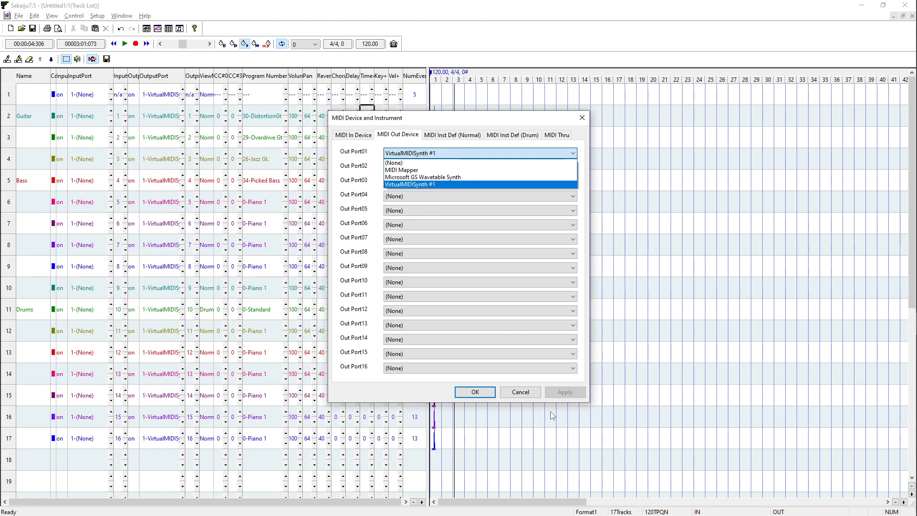
{"action": "left_click", "coordinate": [536, 397]}
{"action": "left_click", "coordinate": [534, 395]}
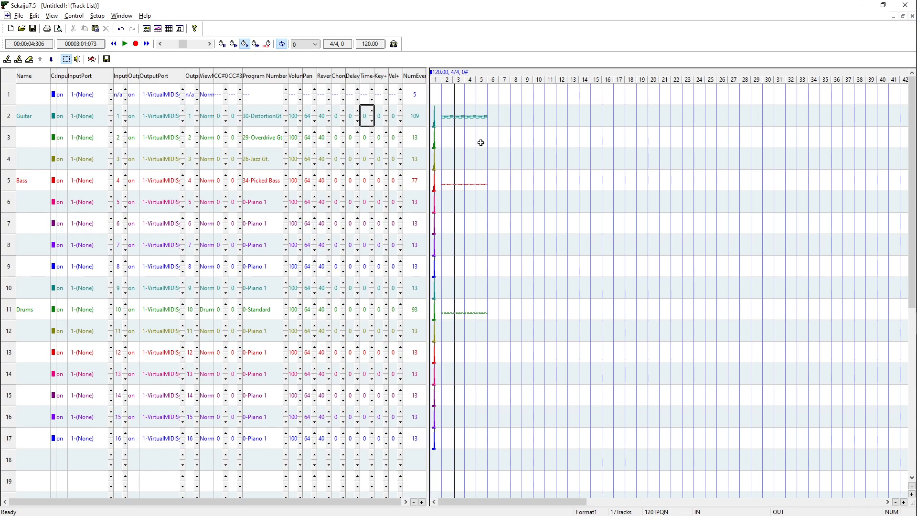
- Set the tempo at the start of the song to 95 BPM
{"action": "right_click", "coordinate": [435, 77]}
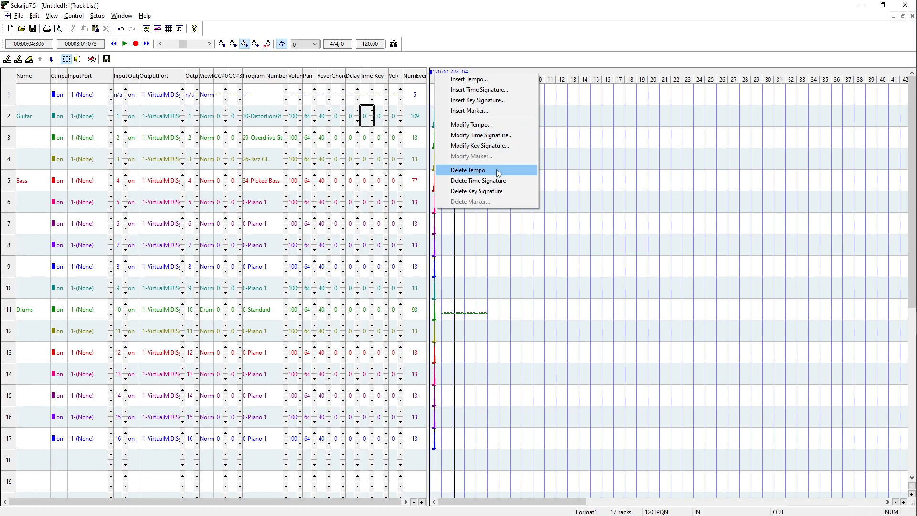
{"action": "left_click", "coordinate": [476, 126]}
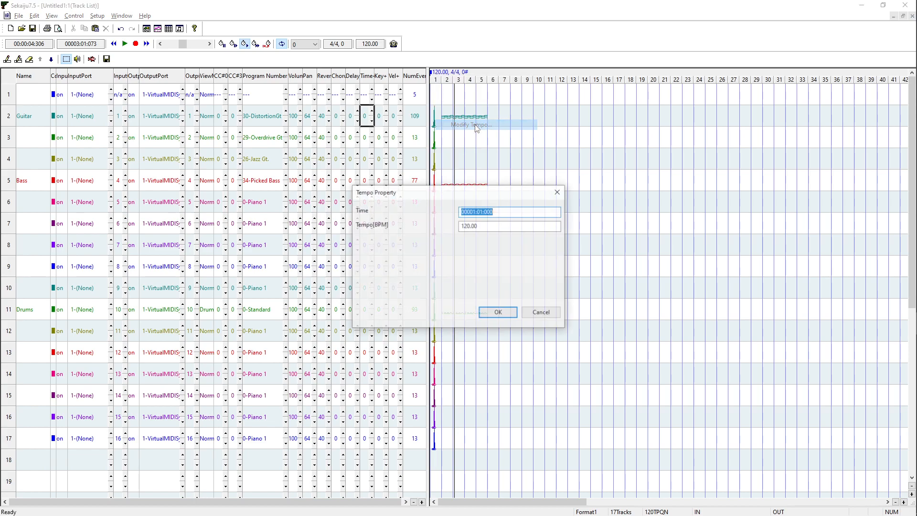
{"action": "left_click", "coordinate": [467, 226]}
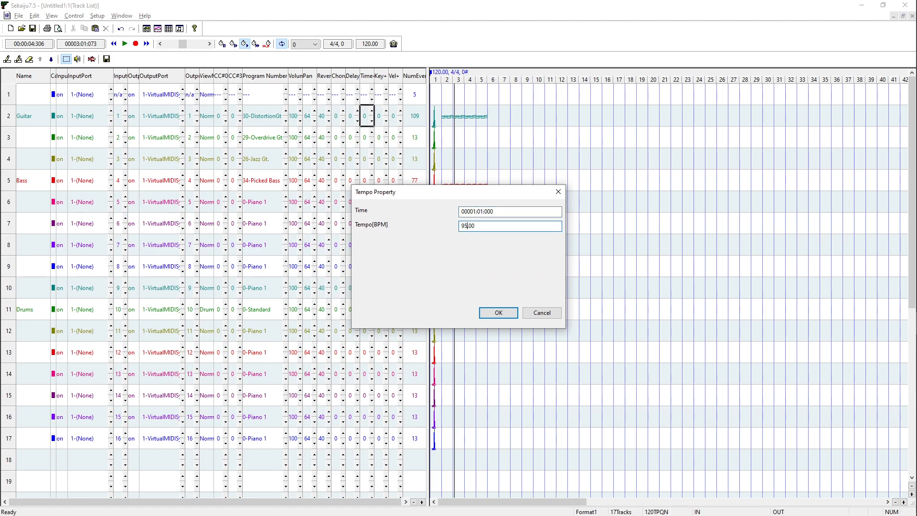
{"action": "left_click", "coordinate": [498, 312]}
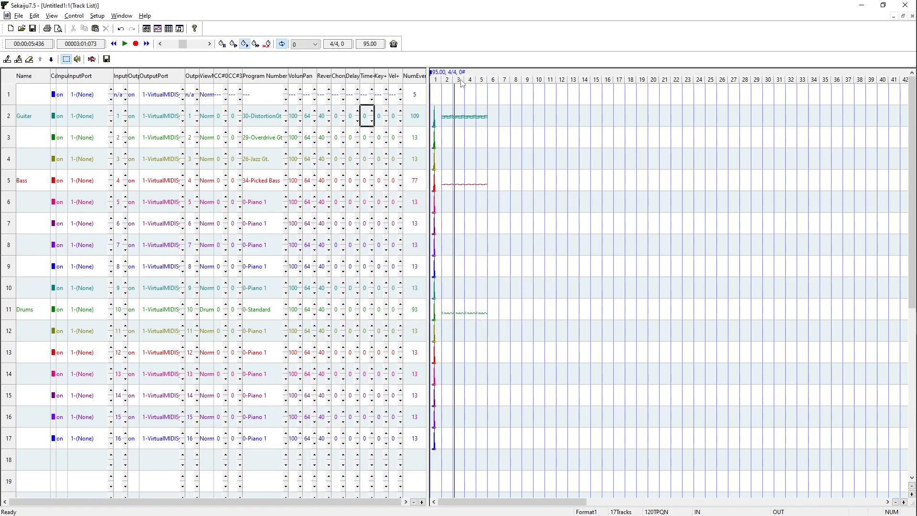
- Try 3/4 and 9/8 in the properties of the song's initial time signature
{"action": "right_click", "coordinate": [437, 75]}
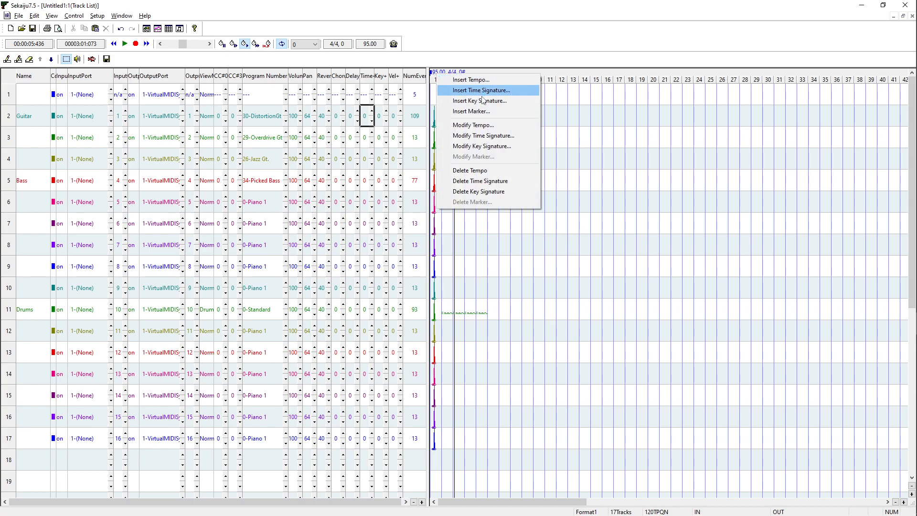
{"action": "left_click", "coordinate": [483, 136]}
{"action": "left_click", "coordinate": [480, 227]}
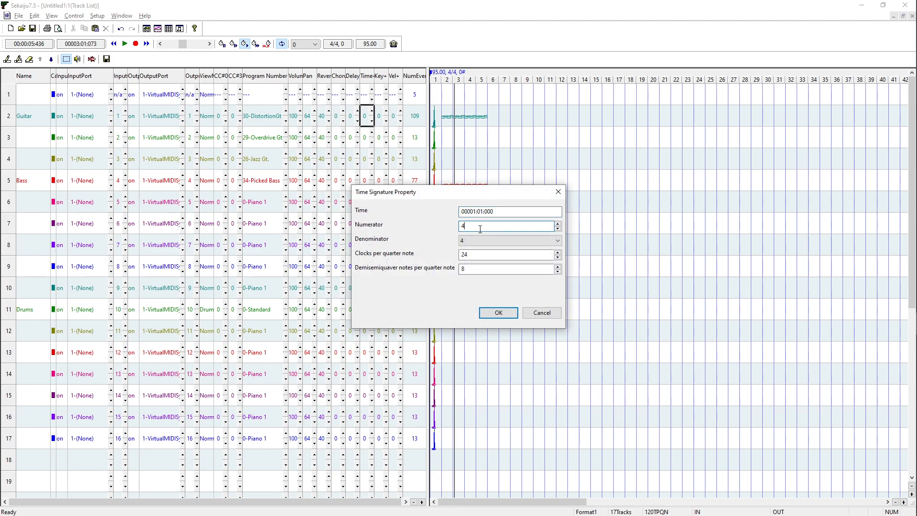
{"action": "type", "text": "3"}
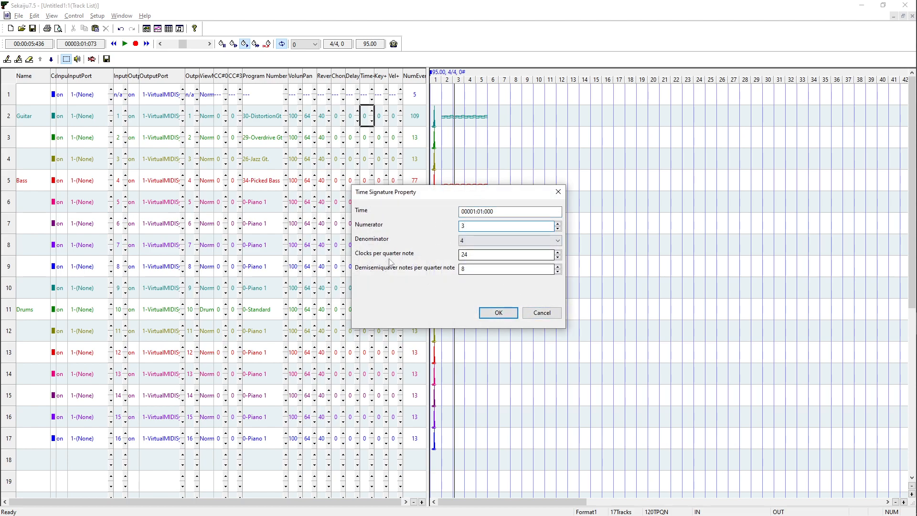
{"action": "left_click", "coordinate": [466, 243]}
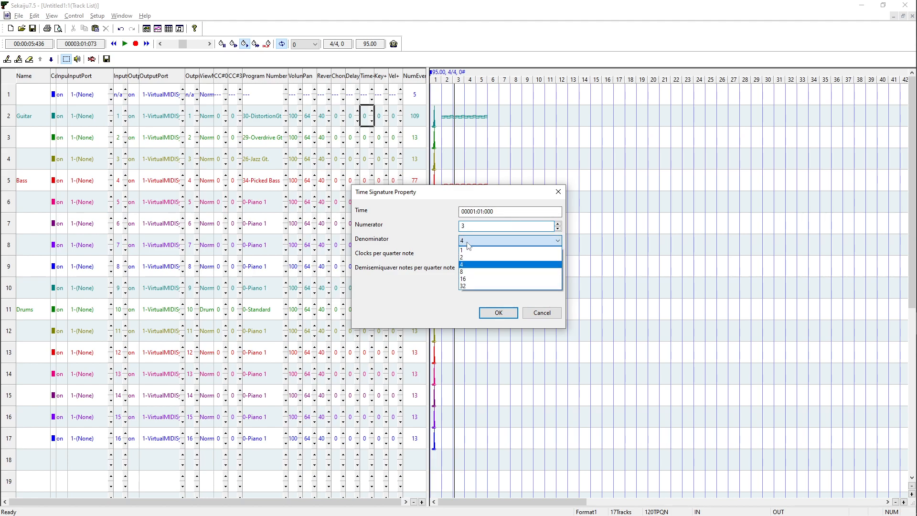
{"action": "left_click", "coordinate": [475, 272]}
{"action": "key", "text": "shift+Tab"}
{"action": "type", "text": "9"}
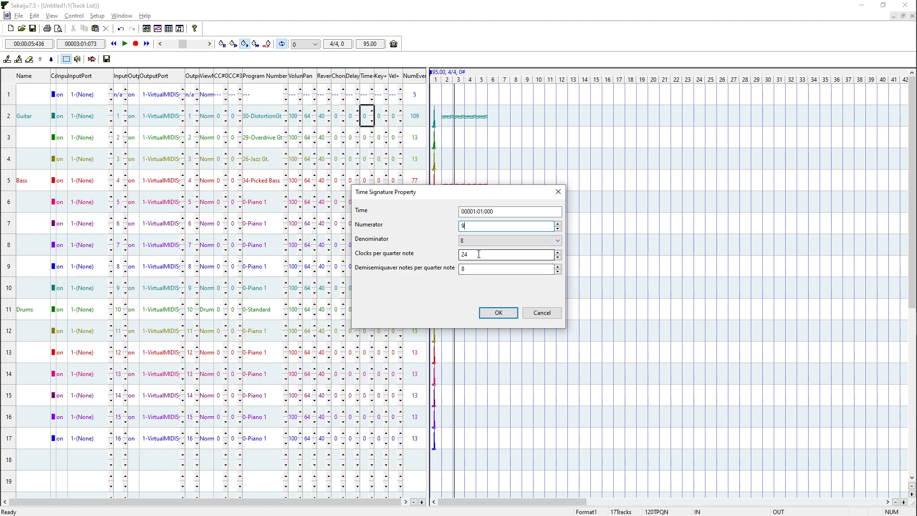
- Set the song's initial time signature back to 4/4 and confirm it
{"action": "left_click", "coordinate": [483, 241]}
{"action": "left_click", "coordinate": [483, 265]}
{"action": "key", "text": "shift+Tab"}
{"action": "type", "text": "4"}
{"action": "key", "text": "Return"}
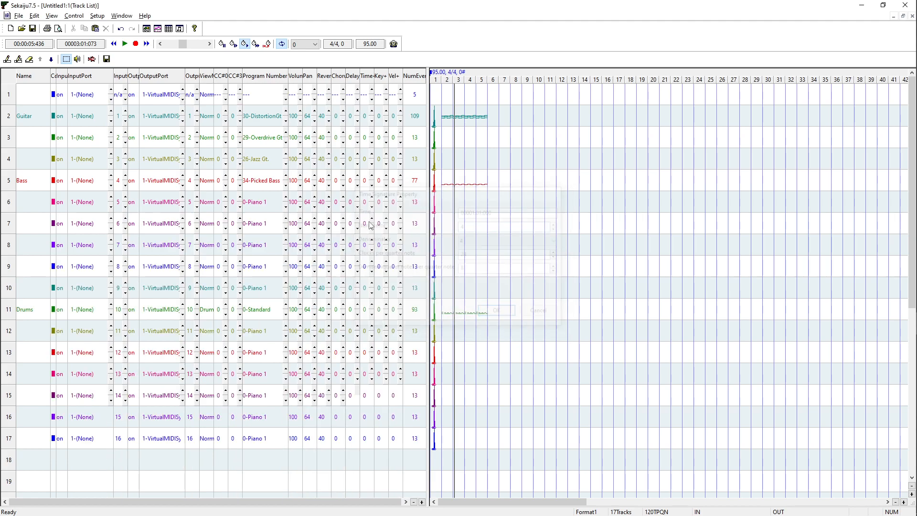
{"action": "left_click", "coordinate": [470, 110]}
{"action": "left_click", "coordinate": [464, 103]}
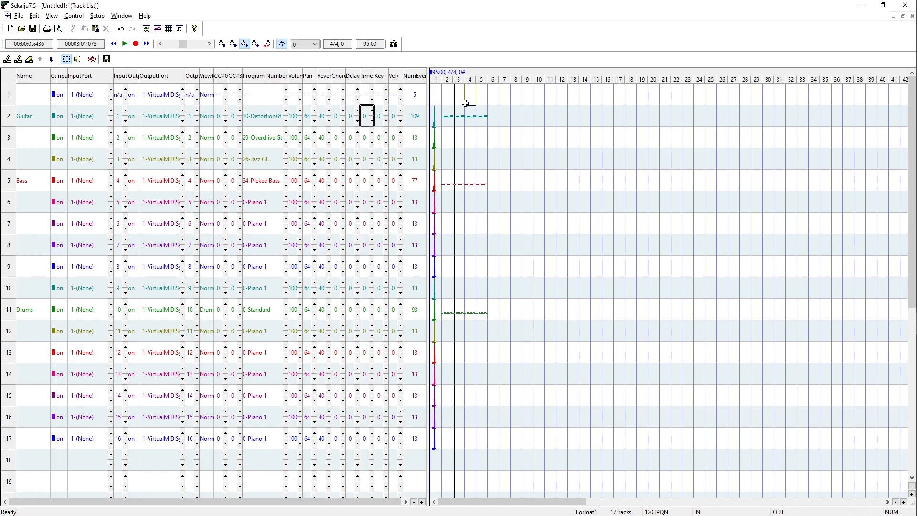
{"action": "right_click", "coordinate": [492, 75]}
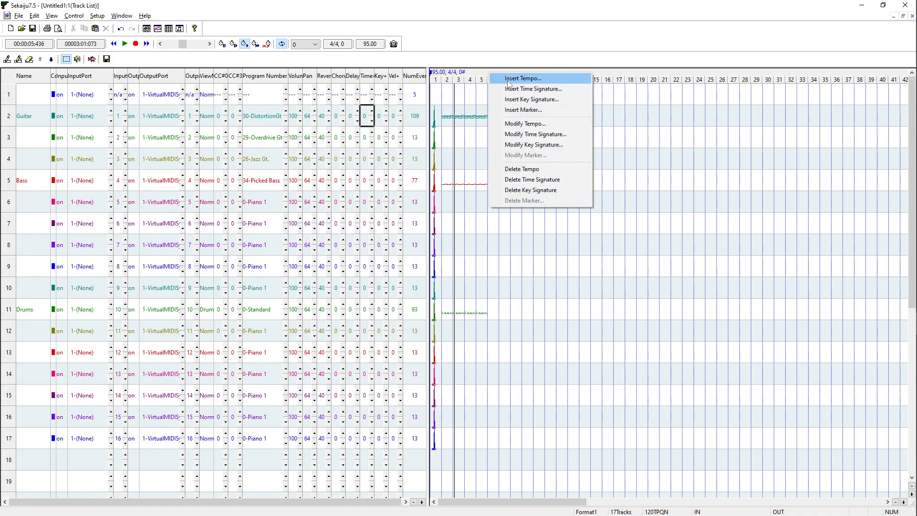
{"action": "left_click", "coordinate": [508, 84]}
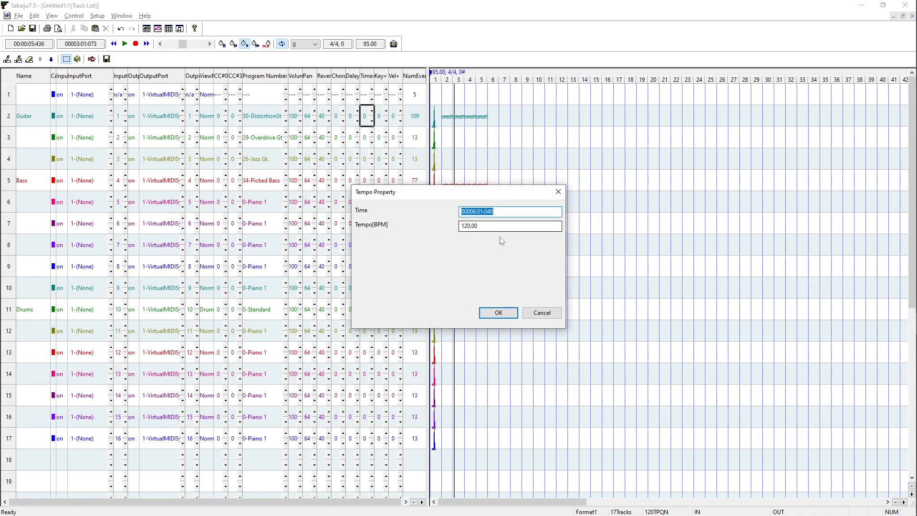
{"action": "left_click", "coordinate": [542, 313]}
- Insert a 3/4 time signature change at the start of measure 6
{"action": "right_click", "coordinate": [492, 75]}
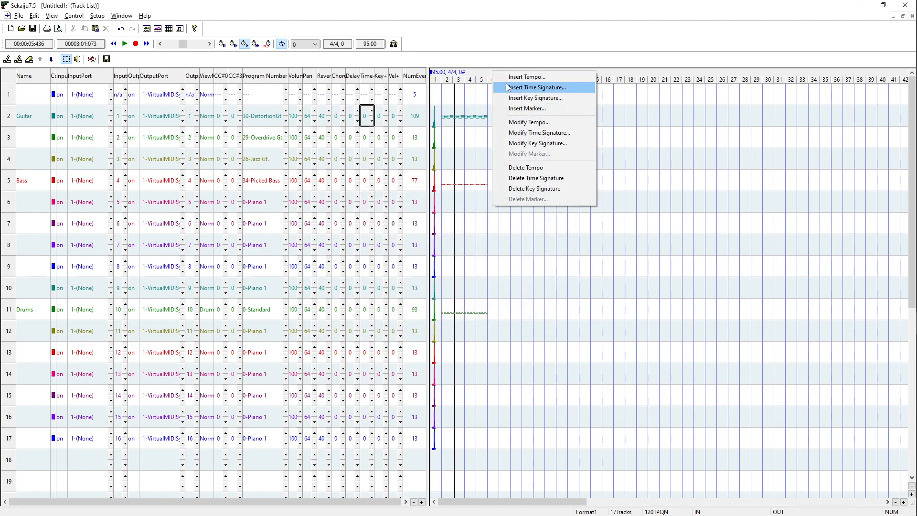
{"action": "left_click", "coordinate": [505, 87]}
{"action": "left_click", "coordinate": [481, 223]}
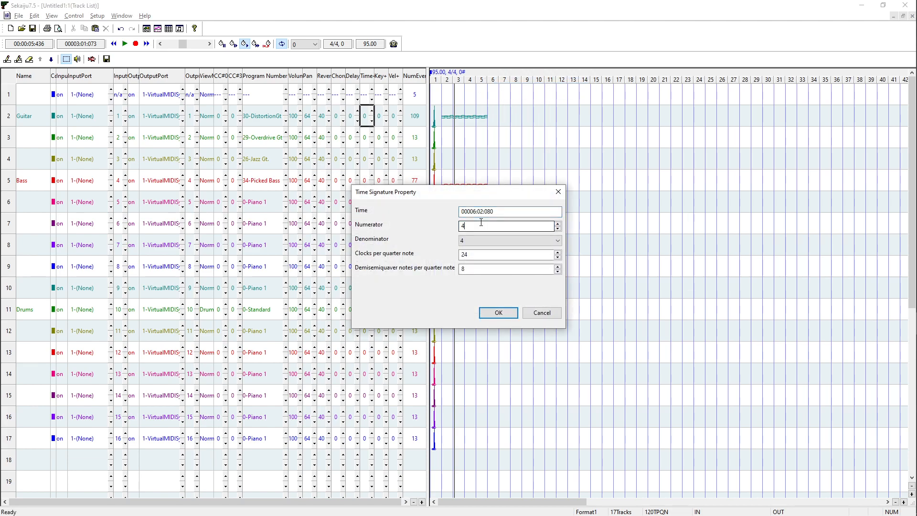
{"action": "key", "text": "BackSpace"}
{"action": "type", "text": "3"}
{"action": "left_click_drag", "start_coordinate": [474, 211], "coordinate": [500, 212]}
{"action": "left_click", "coordinate": [480, 212]}
{"action": "left_click_drag", "start_coordinate": [509, 210], "coordinate": [440, 212]}
{"action": "left_click", "coordinate": [503, 211]}
{"action": "double_click", "coordinate": [502, 211]}
{"action": "left_click", "coordinate": [502, 211]}
{"action": "left_click", "coordinate": [507, 314]}
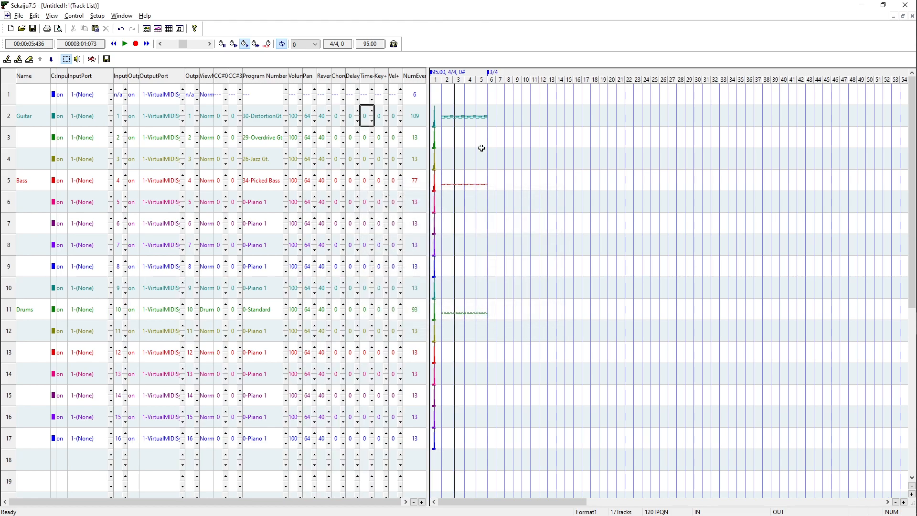
- In the Drums track's piano roll, draw six consecutive Kick Drum 1 notes filling measure 6
{"action": "mouse_move", "coordinate": [493, 113]}
{"action": "left_mouse_down"}
{"action": "mouse_move", "coordinate": [541, 107]}
{"action": "mouse_move", "coordinate": [498, 122]}
{"action": "left_mouse_up"}
{"action": "key", "text": "ctrl+Tab"}
{"action": "scroll", "coordinate": [524, 150], "scroll_direction": "up", "scroll_amount": 1}
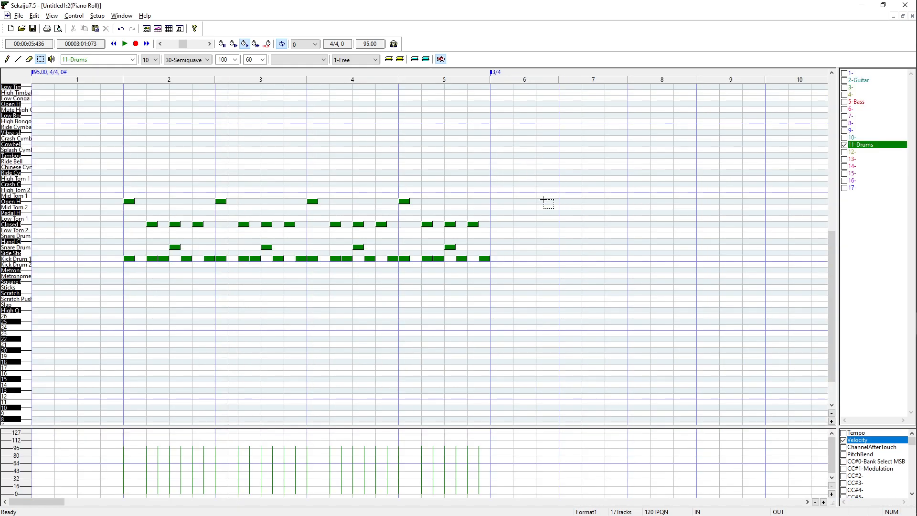
{"action": "key", "text": "p"}
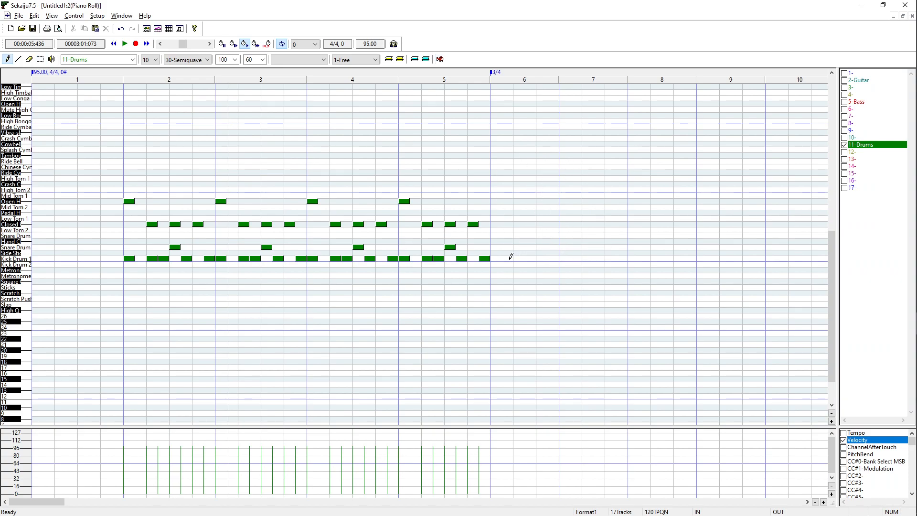
{"action": "left_click", "coordinate": [497, 258]}
{"action": "left_click", "coordinate": [507, 258]}
{"action": "left_click", "coordinate": [519, 258]}
{"action": "left_click", "coordinate": [530, 258]}
{"action": "left_click", "coordinate": [542, 259]}
{"action": "left_click", "coordinate": [553, 258]}
- Add open hi-hat notes on the three beats of measure 6 and move the first one to the crash cymbal row
{"action": "left_click", "coordinate": [494, 201]}
{"action": "left_click", "coordinate": [518, 202]}
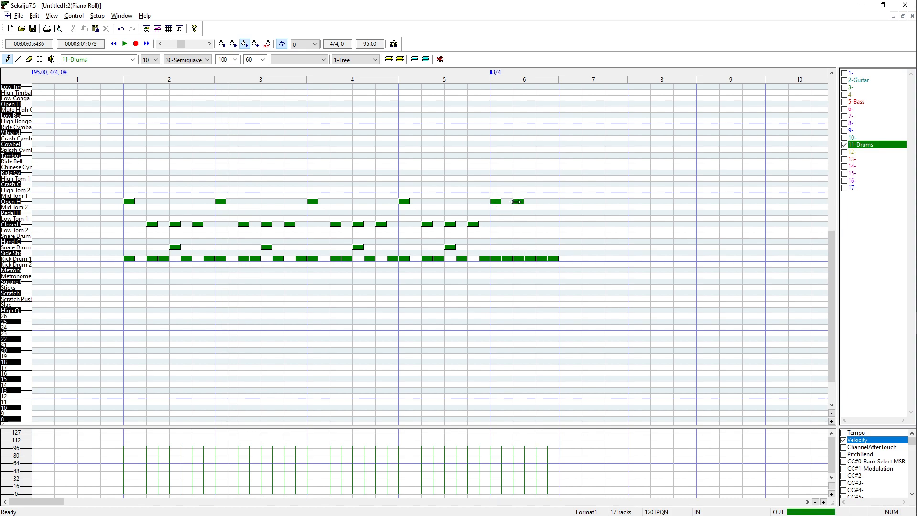
{"action": "left_click", "coordinate": [542, 200]}
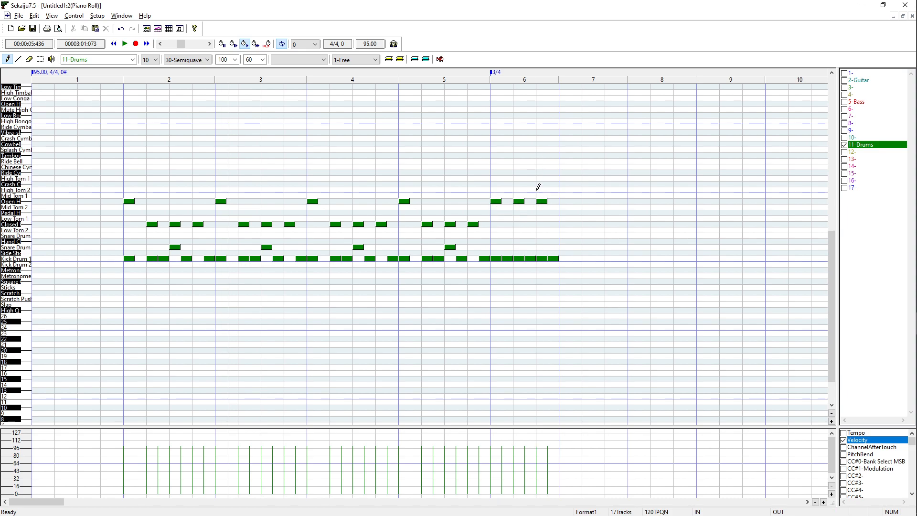
{"action": "left_click_drag", "start_coordinate": [494, 201], "coordinate": [495, 183]}
- Play the drum pattern in measure 6 to hear the 3/4 change, and stop playback
{"action": "left_click", "coordinate": [485, 79]}
{"action": "key", "text": "space"}
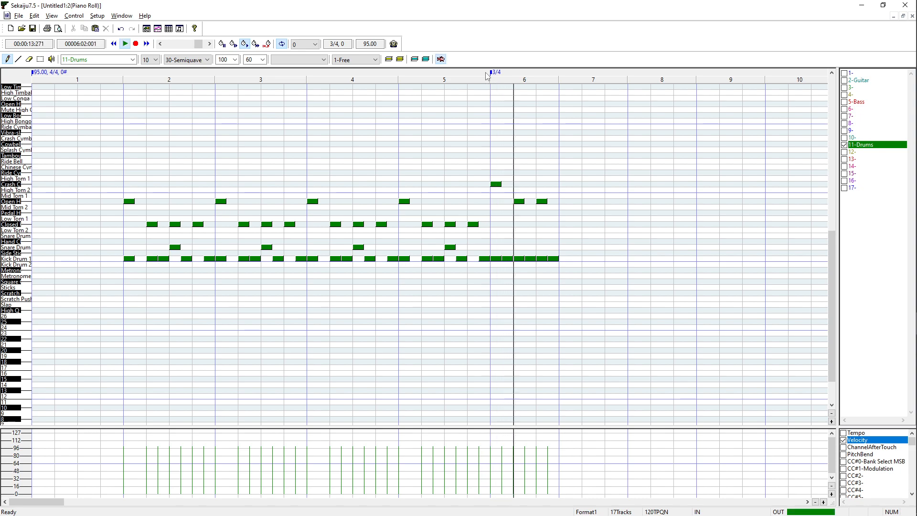
{"action": "key", "text": "space"}
- Copy the drum pattern of measure 6 into measures 7, 8 and 9
{"action": "key", "text": "s"}
{"action": "mouse_move", "coordinate": [581, 175]}
{"action": "left_mouse_down"}
{"action": "mouse_move", "coordinate": [494, 283]}
{"action": "mouse_move", "coordinate": [571, 259]}
{"action": "left_mouse_up"}
{"action": "left_click_drag", "start_coordinate": [570, 259], "coordinate": [639, 260]}
{"action": "left_click_drag", "start_coordinate": [639, 261], "coordinate": [707, 260]}
- Add a snare drum note on the first beat of measures 7 and 9
{"action": "key", "text": "d"}
{"action": "left_click", "coordinate": [564, 246]}
{"action": "left_click", "coordinate": [701, 247]}
- Play the drums from measure 6 to audition the 3/4 section, stop, and return to the track list
{"action": "left_click", "coordinate": [493, 77]}
{"action": "key", "text": "space"}
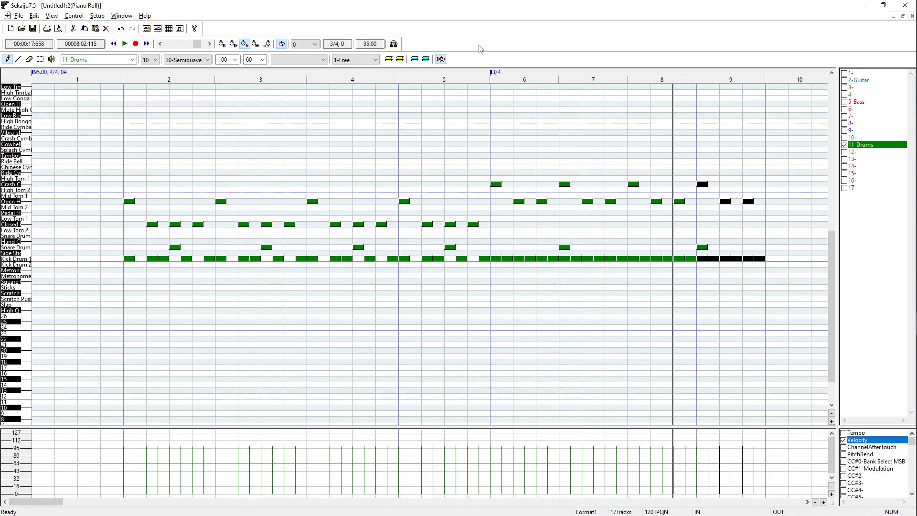
{"action": "key", "text": "ctrl+Tab"}
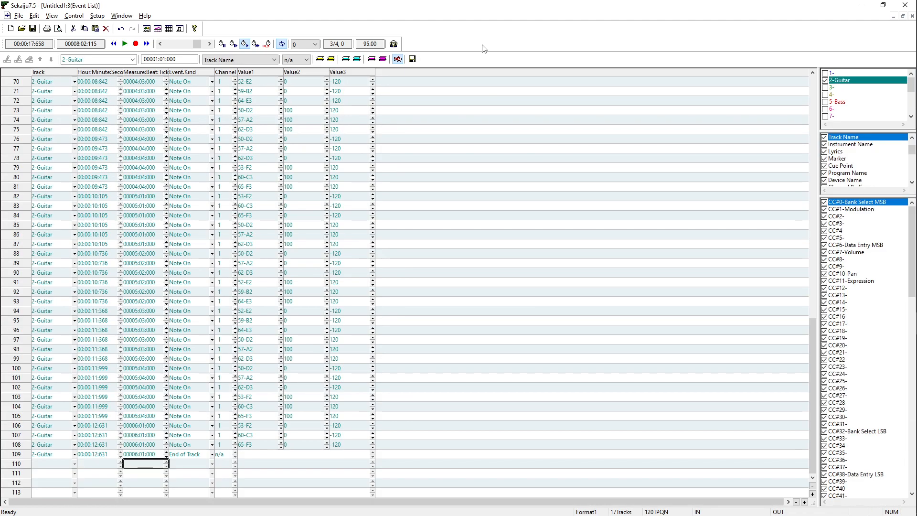
{"action": "key", "text": "ctrl+Tab"}
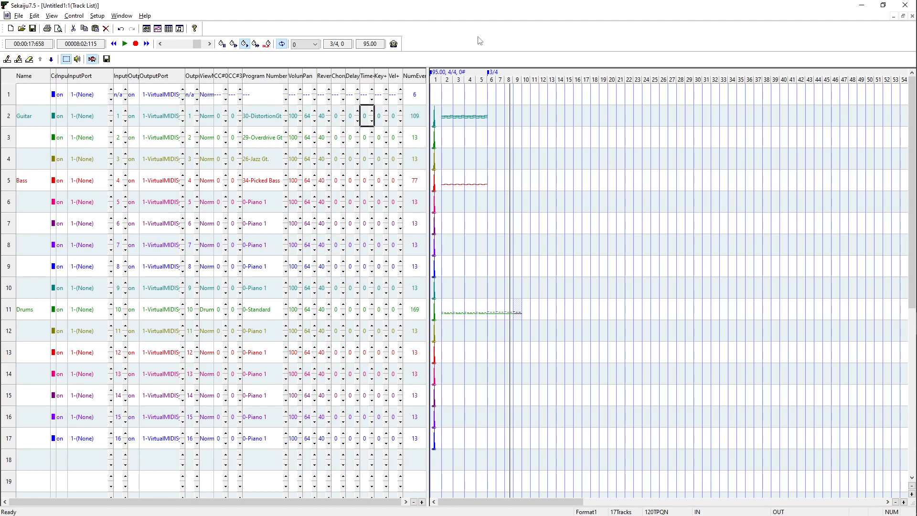
- Save the song as a Standard MIDI file named Untitled1.mid in the MIDI folder
{"action": "left_click", "coordinate": [35, 30]}
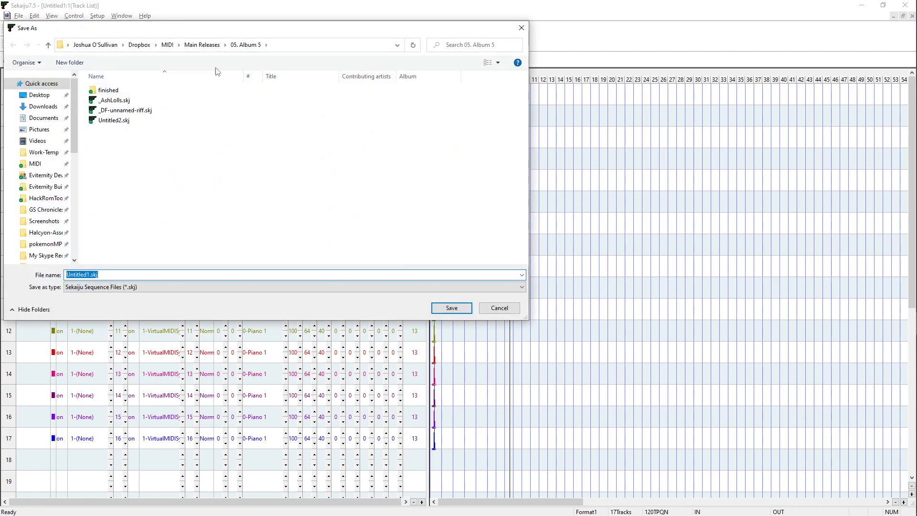
{"action": "left_click", "coordinate": [167, 44]}
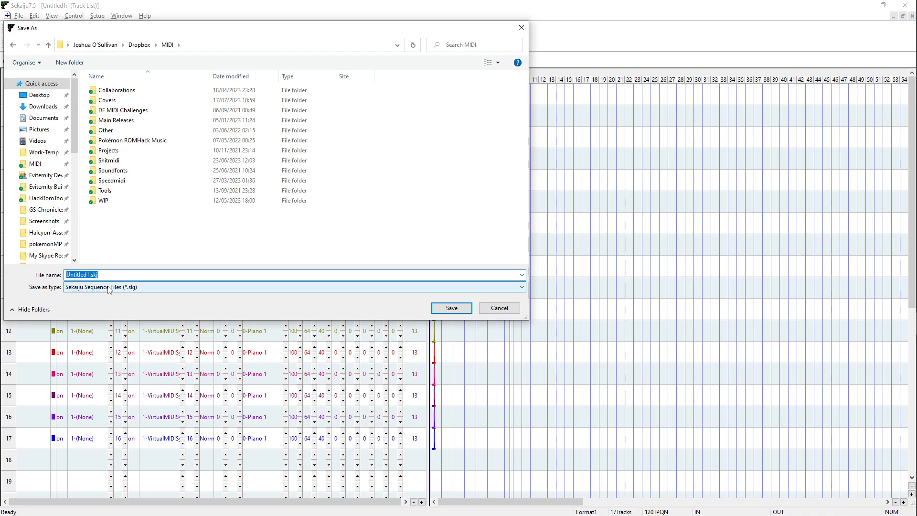
{"action": "left_click", "coordinate": [109, 289]}
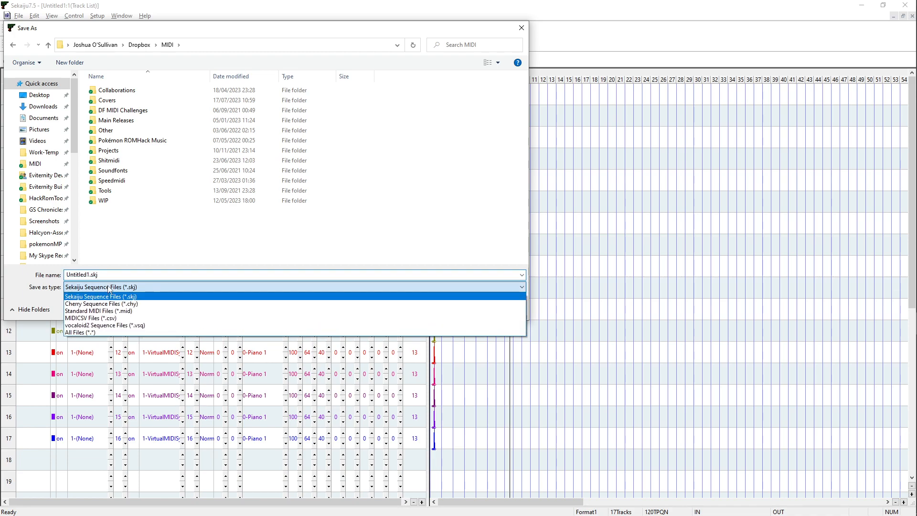
{"action": "left_click", "coordinate": [101, 311]}
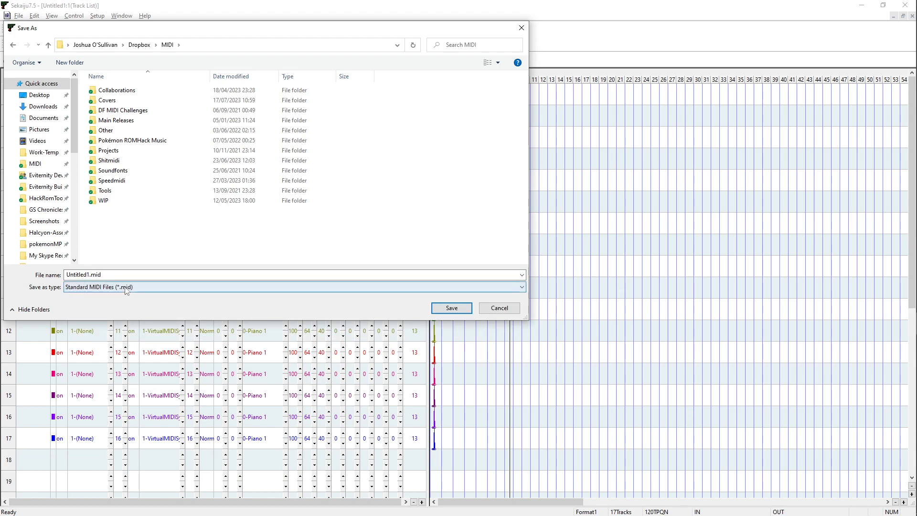
{"action": "left_click", "coordinate": [451, 309]}
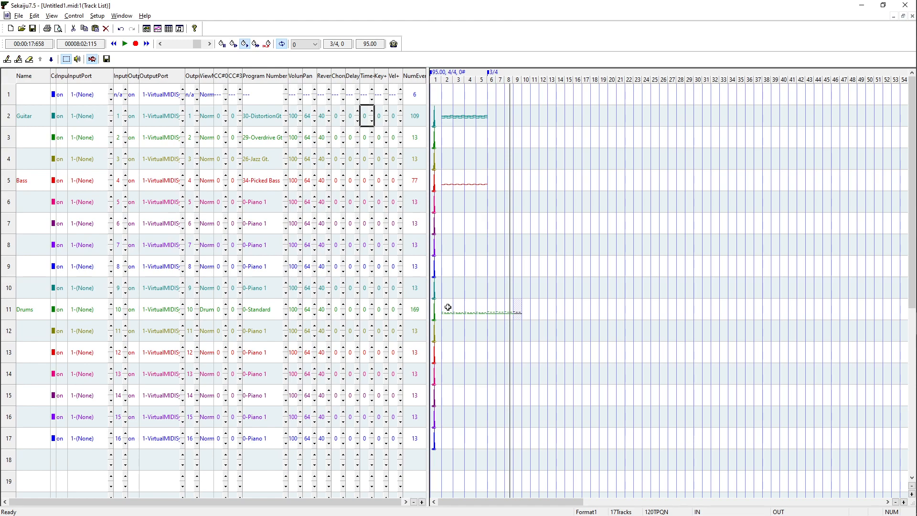
- Open the Drums track's piano roll and display the CC#11-Expression events below the notes
{"action": "left_click", "coordinate": [580, 148]}
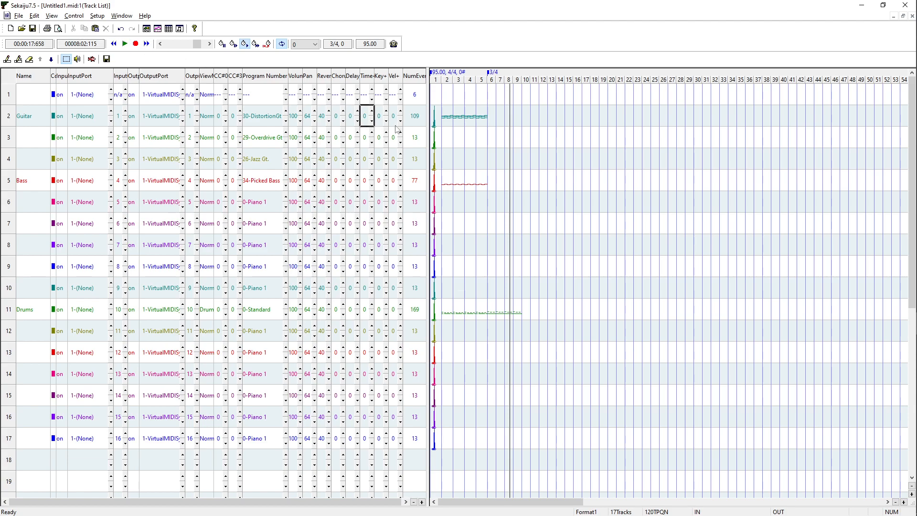
{"action": "double_click", "coordinate": [498, 130]}
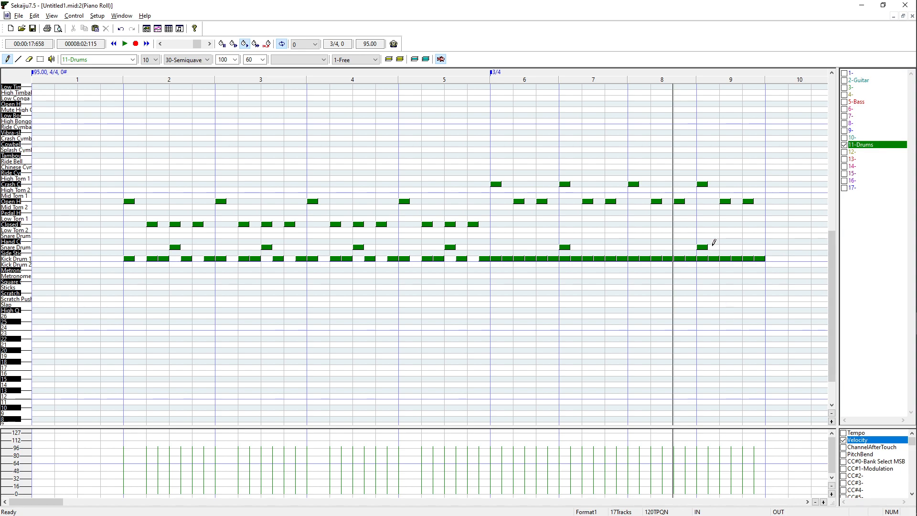
{"action": "scroll", "coordinate": [674, 245], "scroll_direction": "up", "scroll_amount": 4}
{"action": "key", "text": "s"}
{"action": "left_click_drag", "start_coordinate": [93, 249], "coordinate": [476, 387]}
{"action": "left_click", "coordinate": [411, 382]}
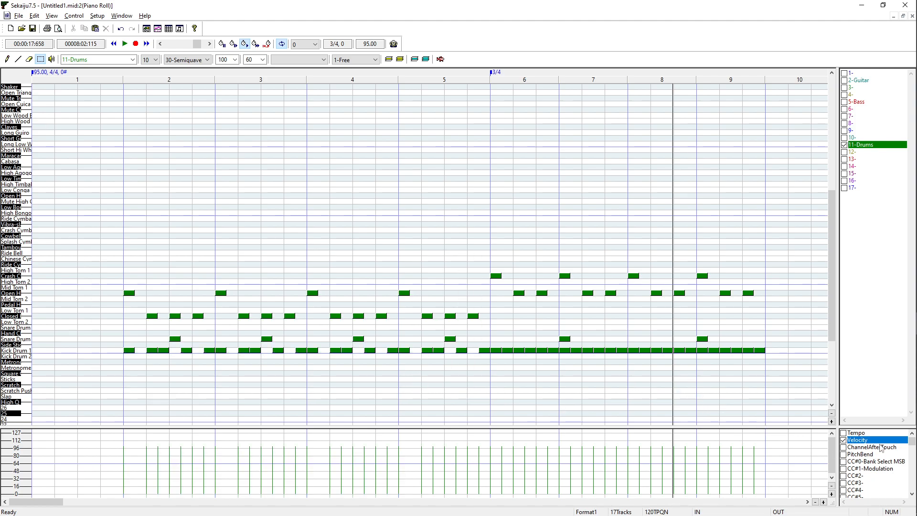
{"action": "mouse_move", "coordinate": [911, 442]}
{"action": "left_mouse_down"}
{"action": "mouse_move", "coordinate": [912, 454]}
{"action": "mouse_move", "coordinate": [911, 440]}
{"action": "left_mouse_up"}
{"action": "scroll", "coordinate": [866, 464], "scroll_direction": "down", "scroll_amount": 4}
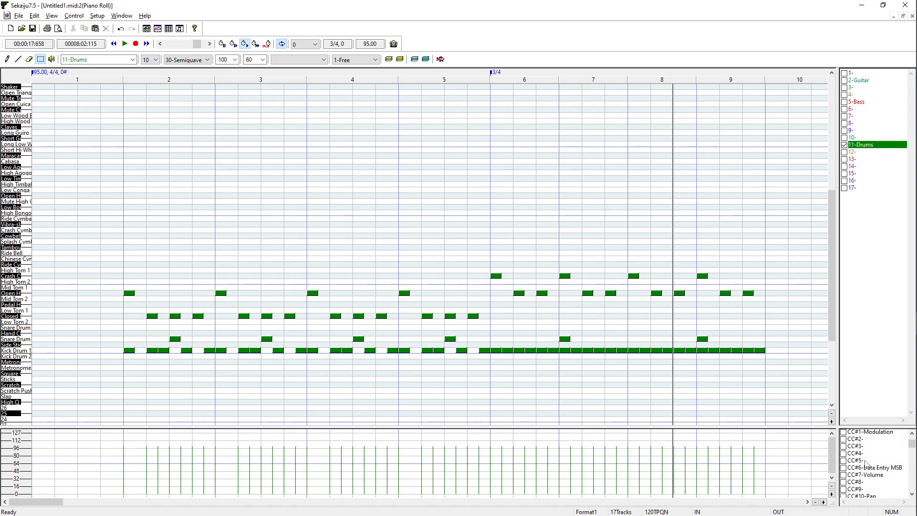
{"action": "left_click", "coordinate": [844, 476]}
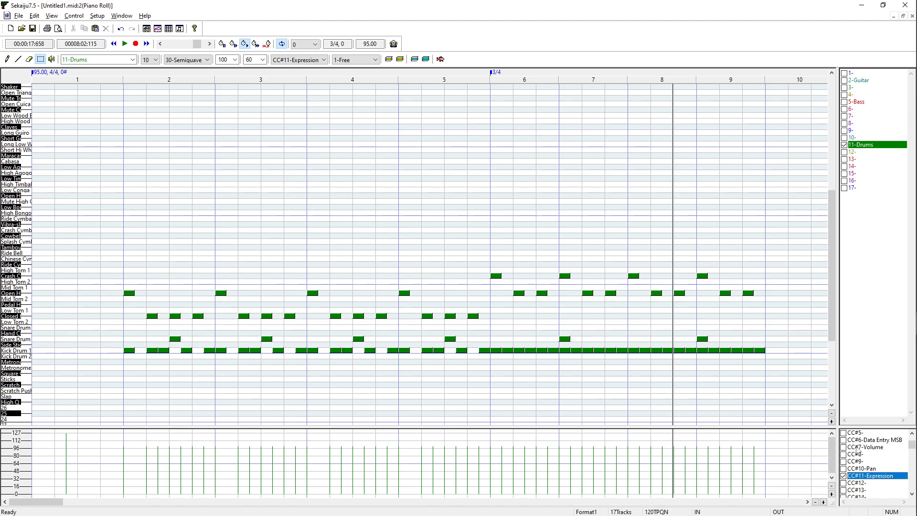
- Return to the track list, try lowering the Guitar track's volume to 99, and set it back to 100
{"action": "key", "text": "ctrl+Tab"}
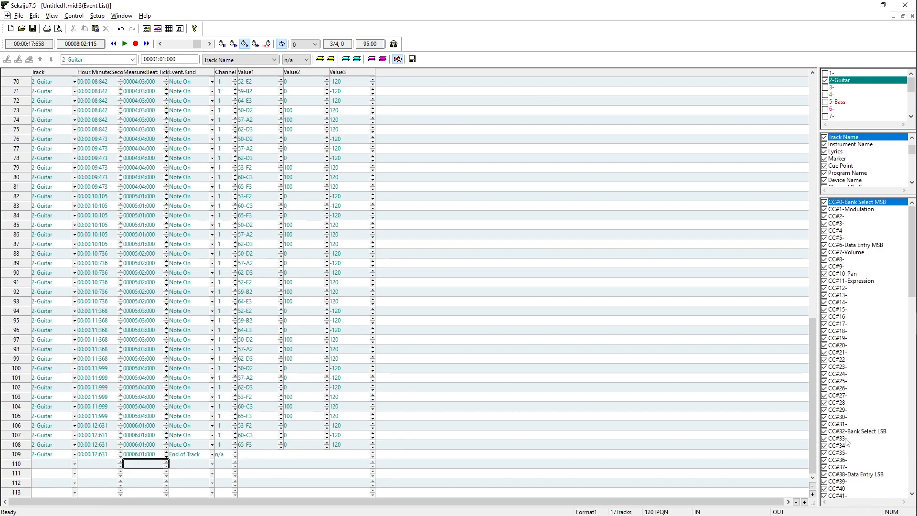
{"action": "key", "text": "ctrl+Tab"}
{"action": "left_click", "coordinate": [296, 117]}
{"action": "left_click", "coordinate": [300, 121]}
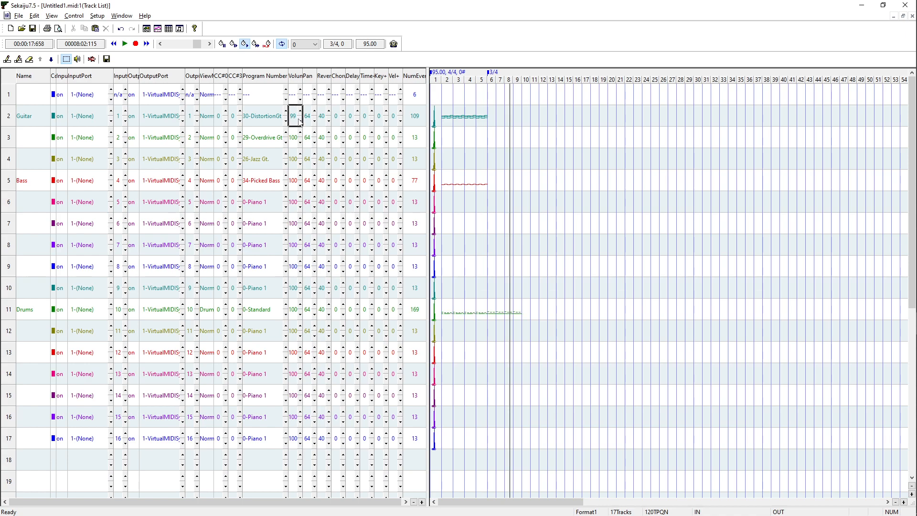
{"action": "left_click", "coordinate": [300, 111]}
{"action": "type", "text": "100"}
{"action": "key", "text": "Return"}
- In the drums piano roll, draw a CC#11-Expression ramp rising from 0 to 127 across measures 2 to 5
{"action": "key", "text": "ctrl+Tab"}
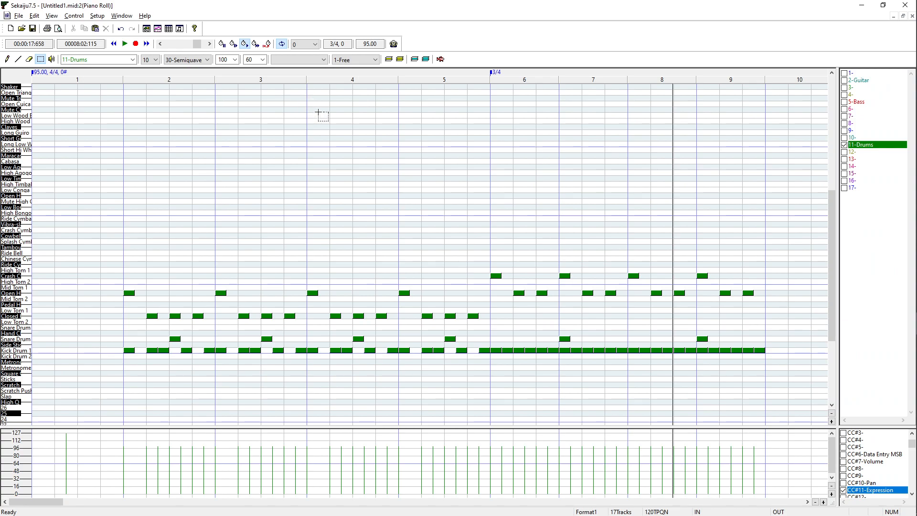
{"action": "scroll", "coordinate": [320, 252], "scroll_direction": "down", "scroll_amount": 2}
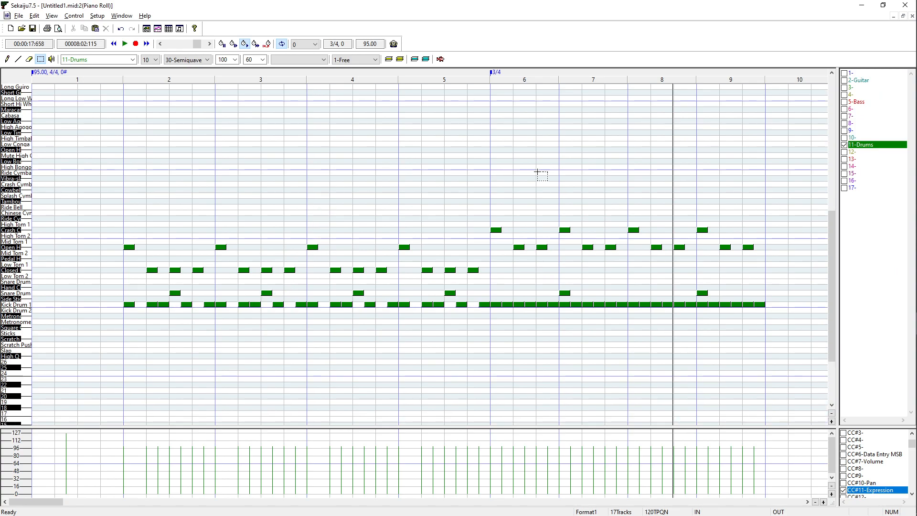
{"action": "left_click", "coordinate": [885, 491]}
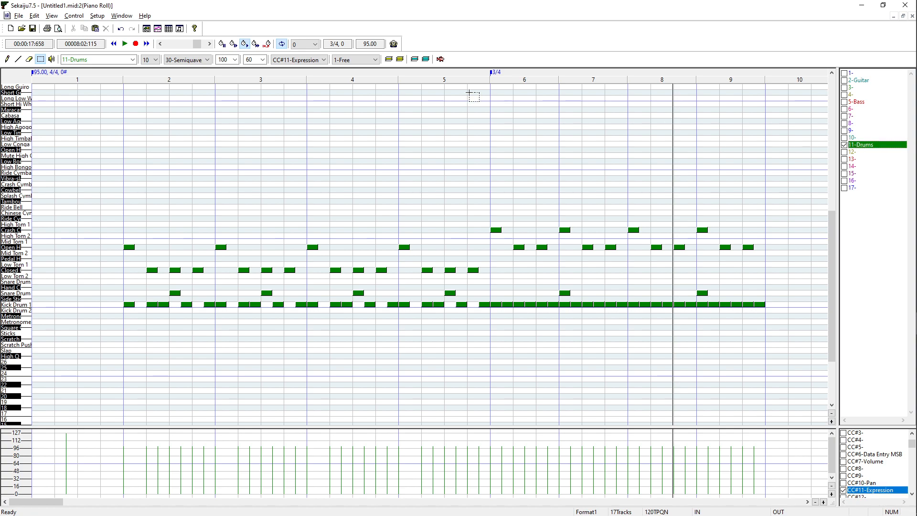
{"action": "left_click", "coordinate": [21, 61]}
{"action": "left_click_drag", "start_coordinate": [124, 494], "coordinate": [491, 433]}
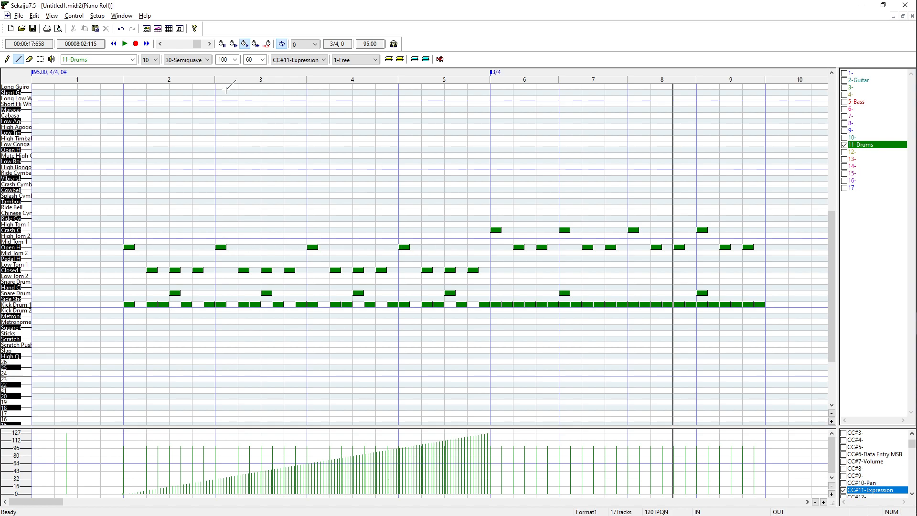
- Play the drums from just before measure 2 to hear the expression ramp, and undo the ramp
{"action": "left_click", "coordinate": [116, 75]}
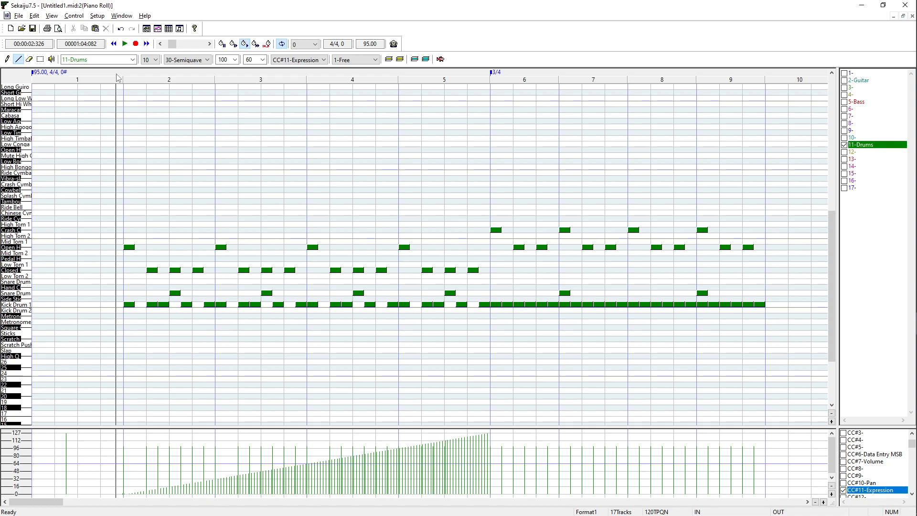
{"action": "key", "text": "space"}
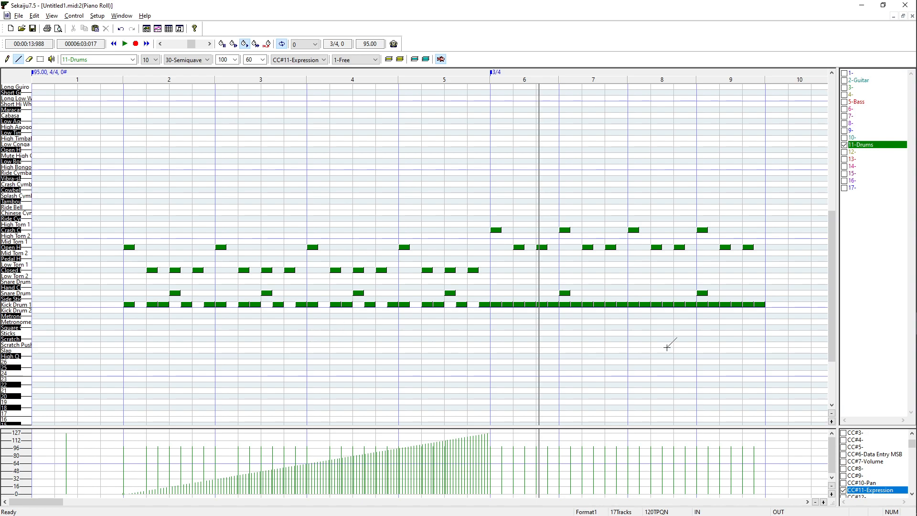
{"action": "key", "text": "ctrl+z"}
- Switch to the Guitar track and add a 720-tick note at C3 spanning measures 11 and 12
{"action": "scroll", "coordinate": [859, 471], "scroll_direction": "up", "scroll_amount": 3}
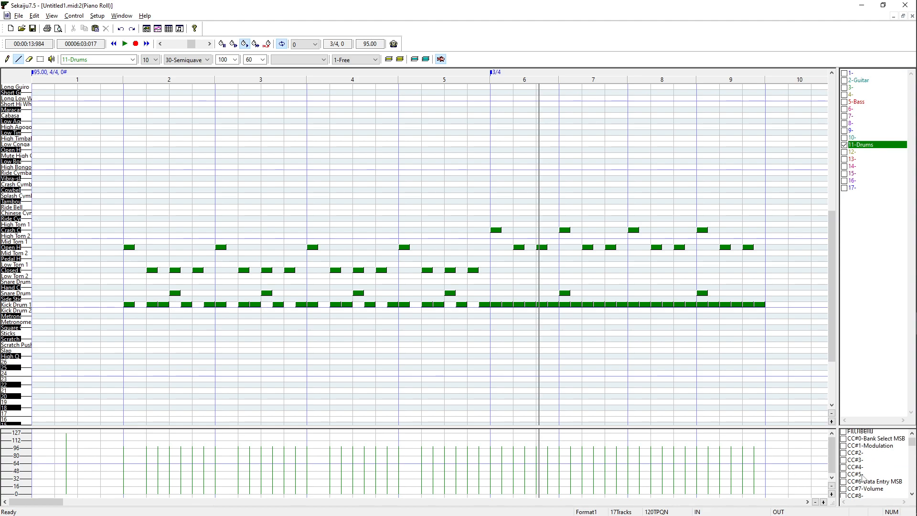
{"action": "left_click_drag", "start_coordinate": [50, 504], "coordinate": [88, 507]}
{"action": "left_click", "coordinate": [846, 80]}
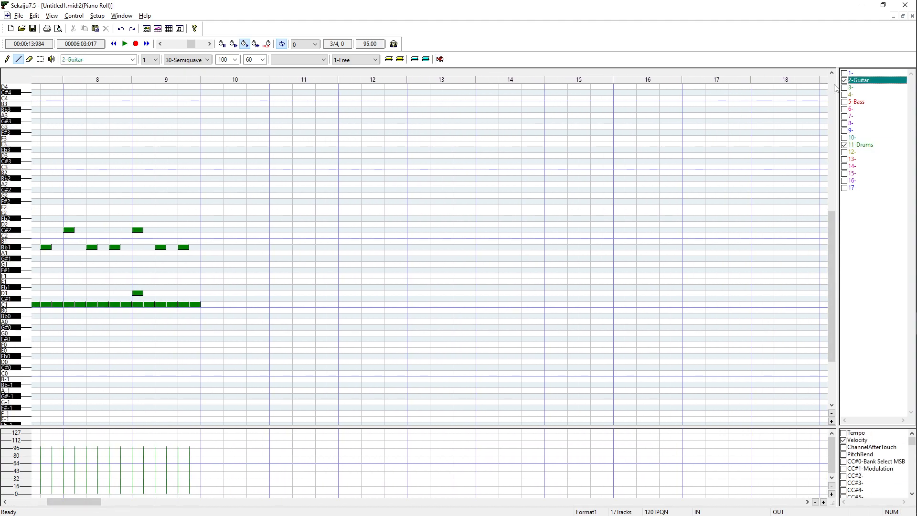
{"action": "left_click_drag", "start_coordinate": [273, 218], "coordinate": [406, 225]}
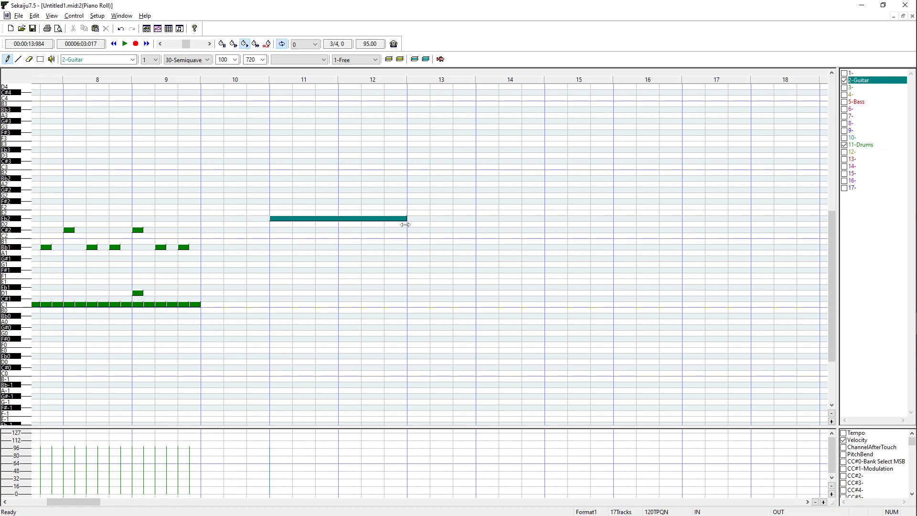
{"action": "left_click_drag", "start_coordinate": [326, 218], "coordinate": [326, 165]}
{"action": "scroll", "coordinate": [314, 213], "scroll_direction": "up", "scroll_amount": 2}
{"action": "scroll", "coordinate": [315, 213], "scroll_direction": "up", "scroll_amount": 3}
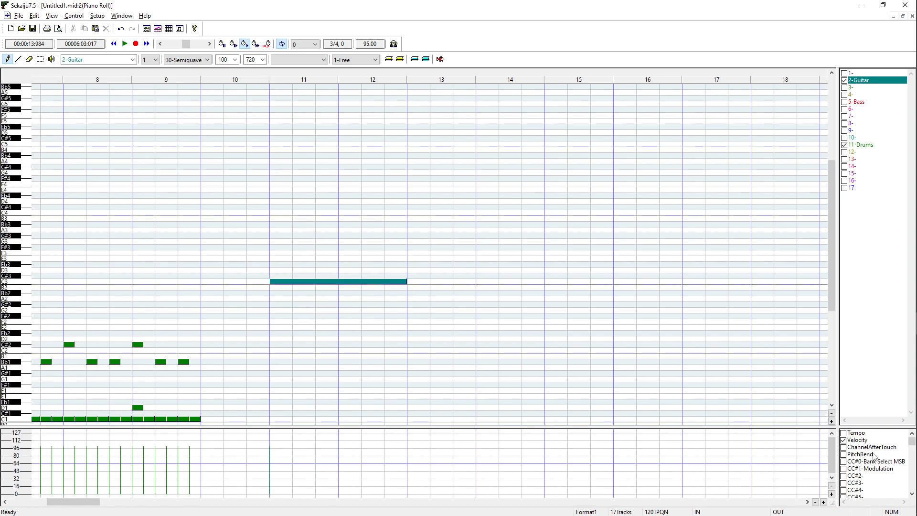
- Display the PitchBend events and draw a short rising bend from below to above zero at the start of measure 11
{"action": "left_click", "coordinate": [844, 455]}
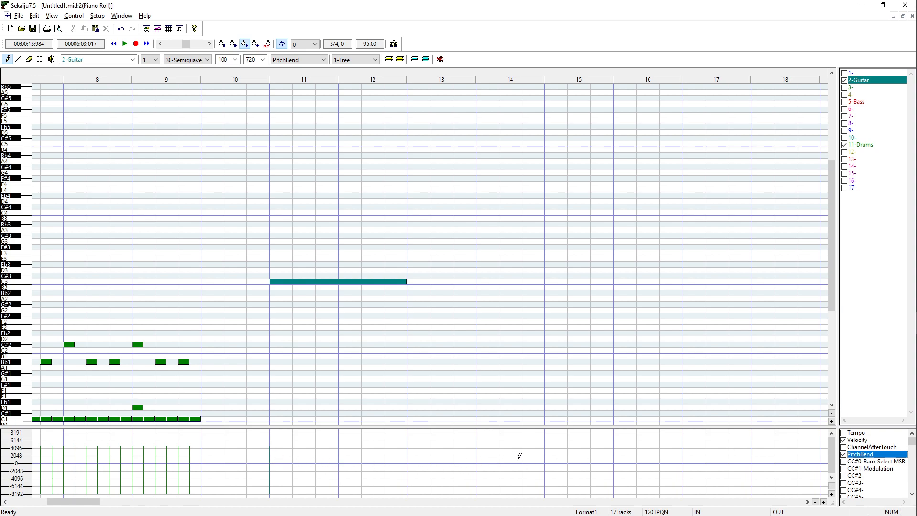
{"action": "left_click", "coordinate": [19, 60]}
{"action": "left_click", "coordinate": [293, 463]}
{"action": "left_click_drag", "start_coordinate": [274, 470], "coordinate": [282, 444]}
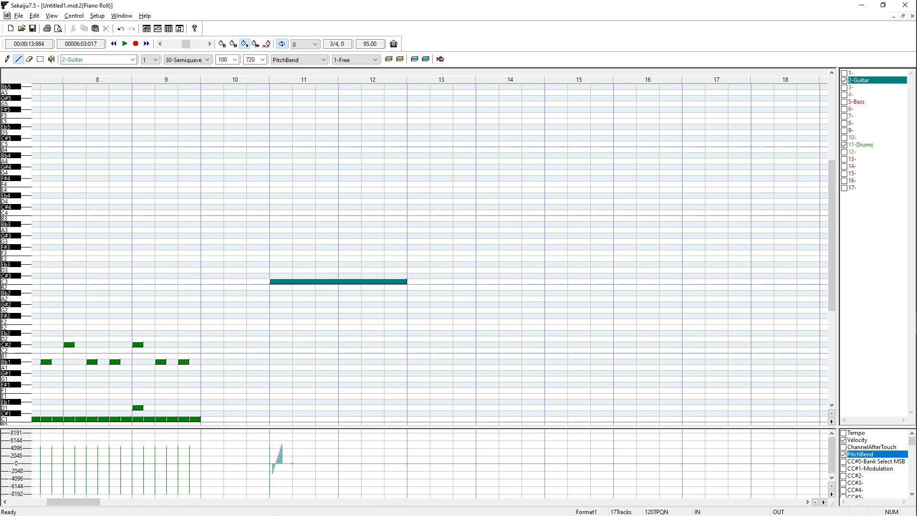
- Play the guitar note from measure 11 to hear the bend, stop, and erase the pitch bend events
{"action": "left_click", "coordinate": [267, 77]}
{"action": "key", "text": "space"}
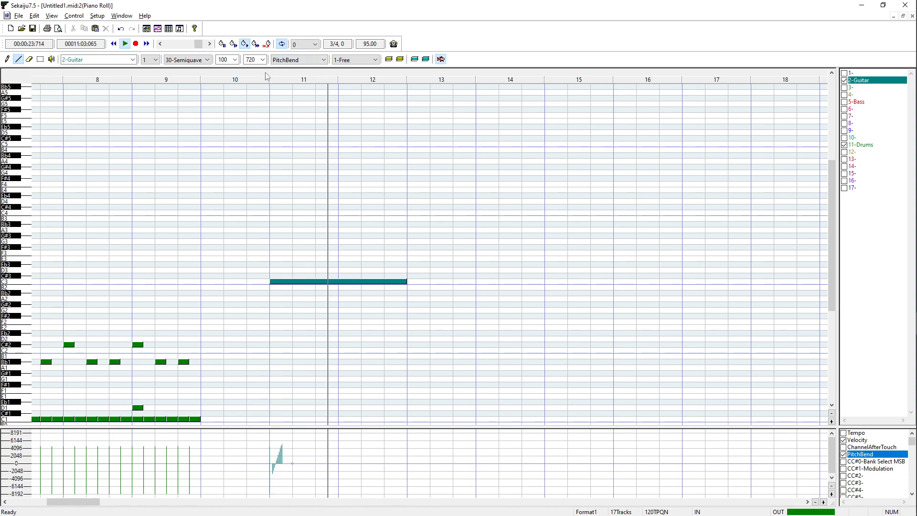
{"action": "key", "text": "space"}
{"action": "key", "text": "e"}
{"action": "left_click_drag", "start_coordinate": [303, 453], "coordinate": [268, 460]}
- Draw a pitch bend rising from -8192 to 0 at the start of the C3 guitar note in measure 11, and play it
{"action": "key", "text": "l"}
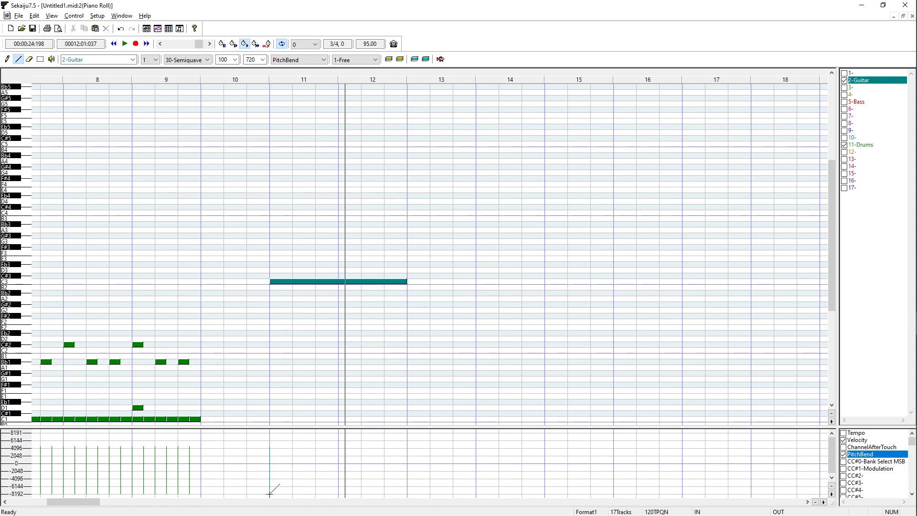
{"action": "left_click_drag", "start_coordinate": [270, 494], "coordinate": [282, 462]}
{"action": "left_click_drag", "start_coordinate": [283, 463], "coordinate": [284, 463]}
{"action": "left_click", "coordinate": [241, 77]}
{"action": "key", "text": "space"}
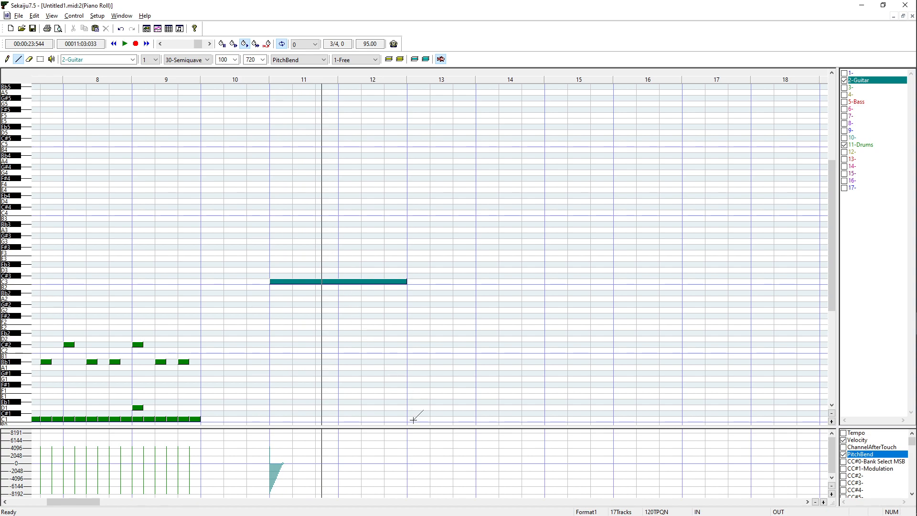
- Draw a pitch bend rising from 0 to 8191 at the end of the guitar note in measure 12, and play the note
{"action": "left_click_drag", "start_coordinate": [384, 463], "coordinate": [407, 432]}
{"action": "left_click_drag", "start_coordinate": [407, 433], "coordinate": [407, 433]}
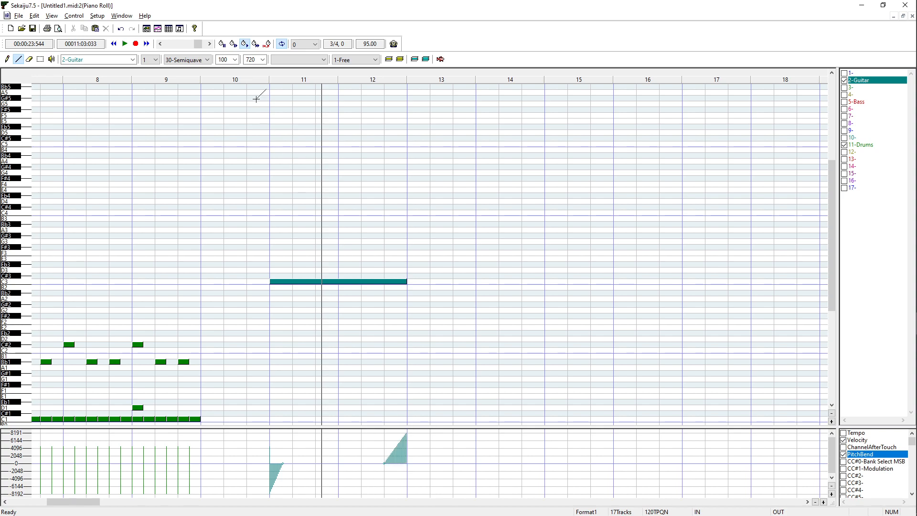
{"action": "left_click", "coordinate": [264, 71]}
{"action": "key", "text": "space"}
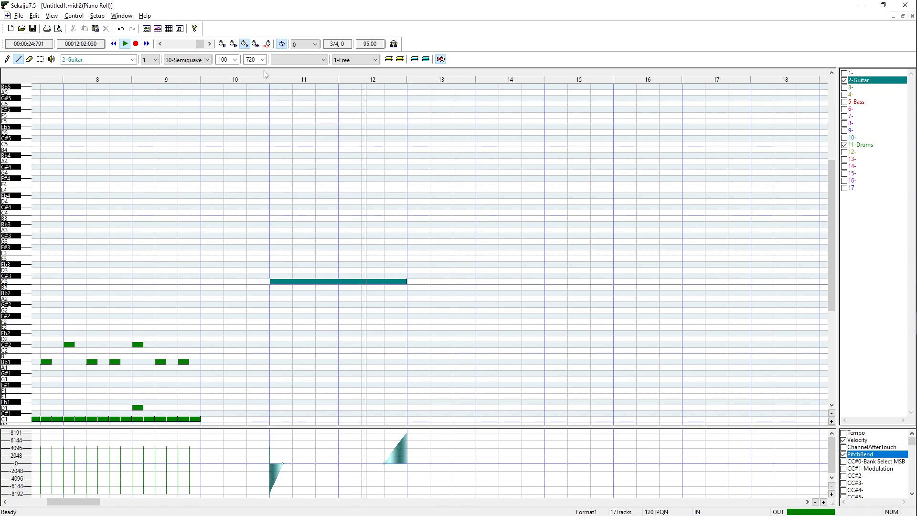
{"action": "key", "text": "space"}
- Add a 720-tick guitar note at D3 across measures 13 and 14, and play the transition from measure 12
{"action": "left_click_drag", "start_coordinate": [40, 502], "coordinate": [68, 490]}
{"action": "scroll", "coordinate": [381, 363], "scroll_direction": "down", "scroll_amount": 2}
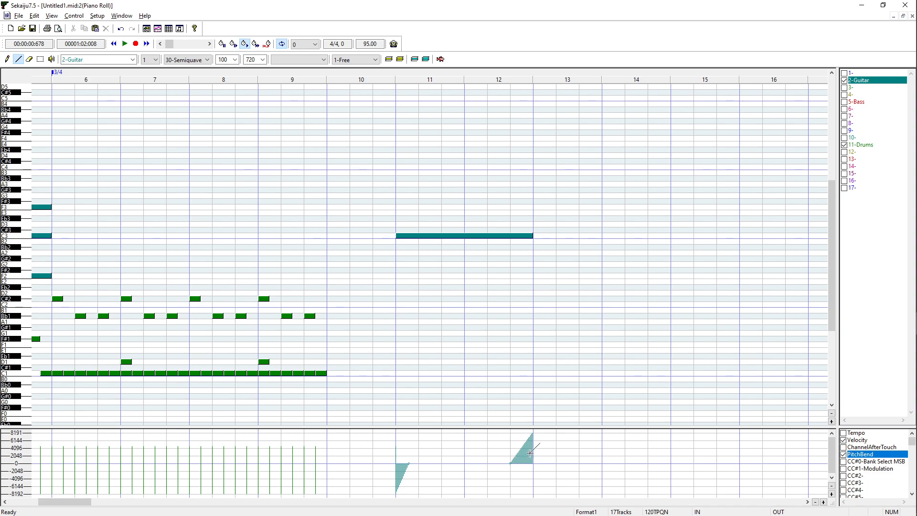
{"action": "key", "text": "p"}
{"action": "left_click", "coordinate": [536, 224]}
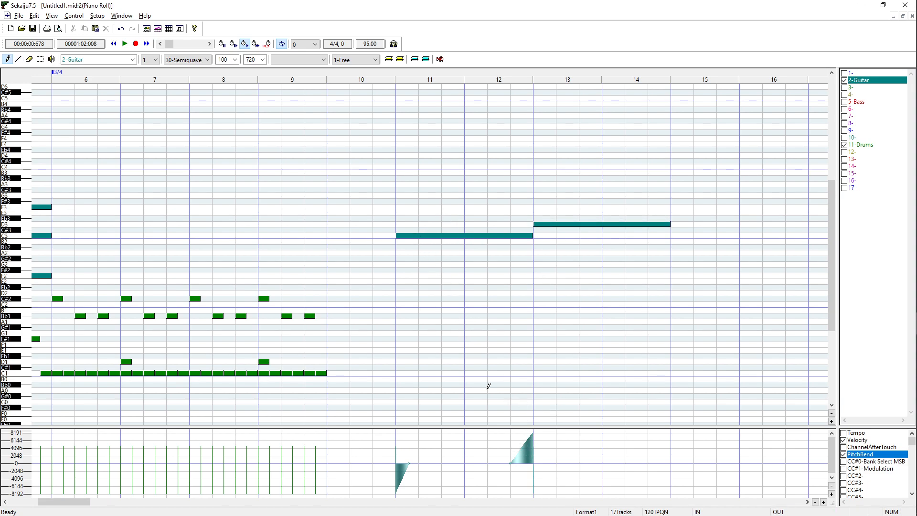
{"action": "left_click", "coordinate": [18, 60]}
{"action": "left_click", "coordinate": [480, 77]}
{"action": "key", "text": "space"}
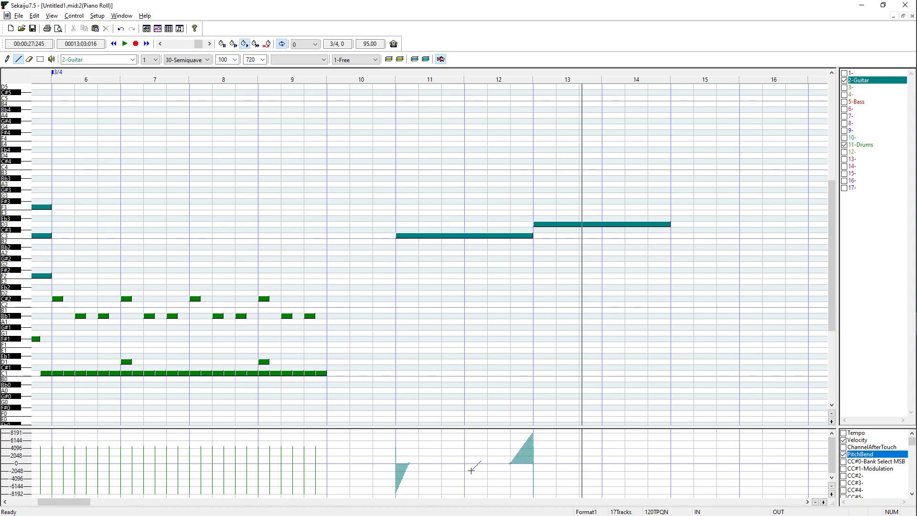
- Display CC#1-Modulation, add a modulation event of about 100 midway through measure 13, and play the D3 guitar note
{"action": "left_click", "coordinate": [843, 469]}
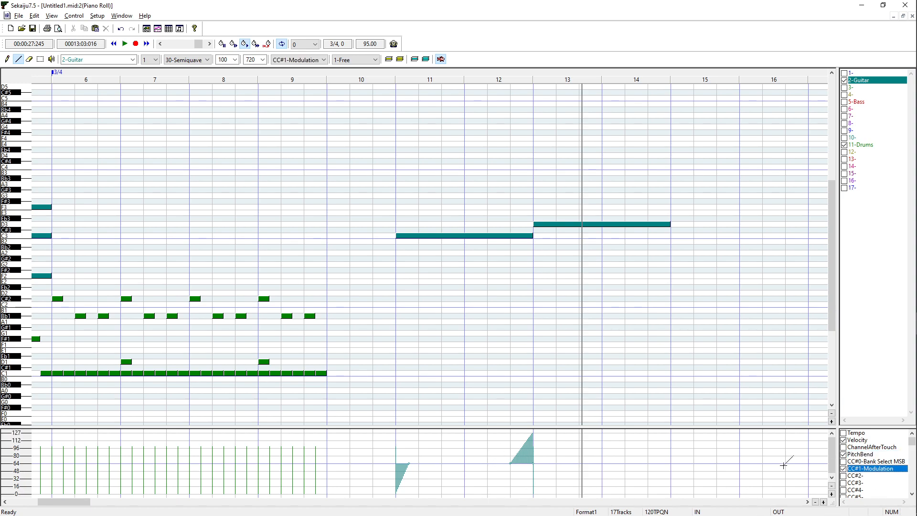
{"action": "left_click", "coordinate": [565, 446]}
{"action": "left_click", "coordinate": [529, 74]}
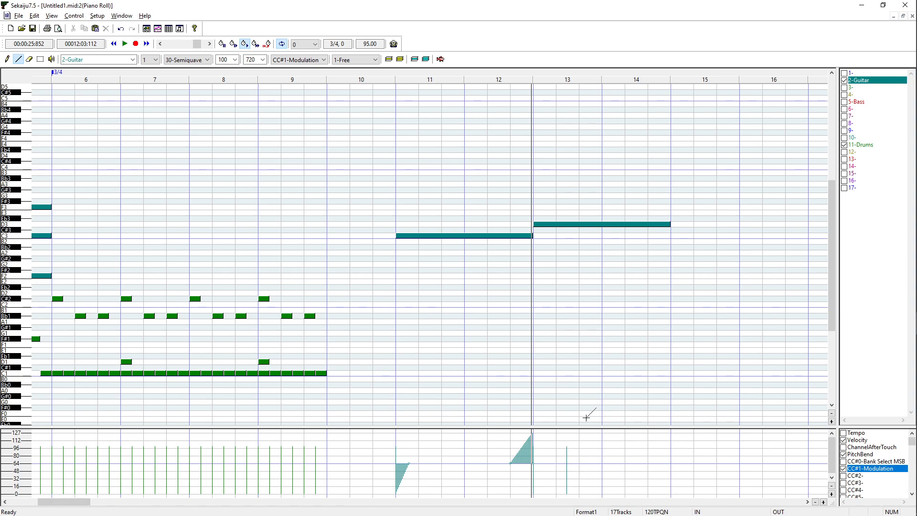
{"action": "key", "text": "space"}
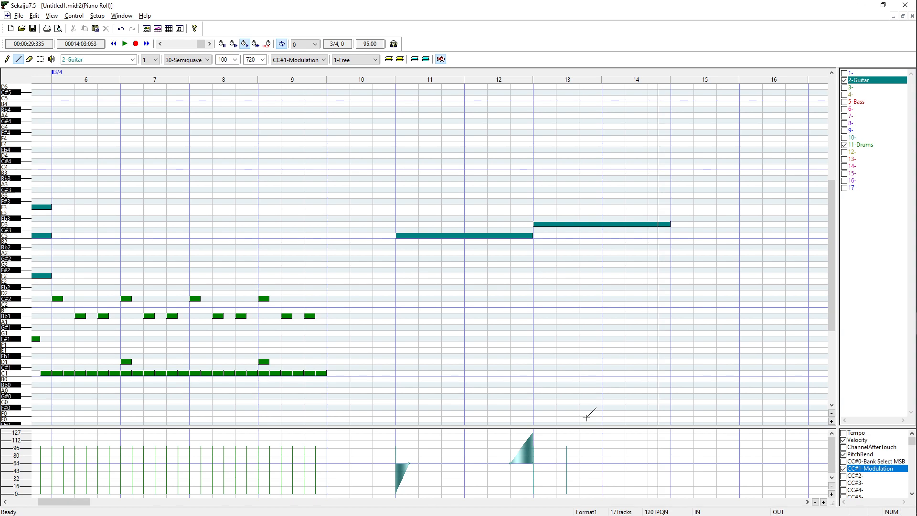
- Add a 120-tick guitar note at C3 on the first beat of measure 15
{"action": "scroll", "coordinate": [880, 471], "scroll_direction": "down", "scroll_amount": 3}
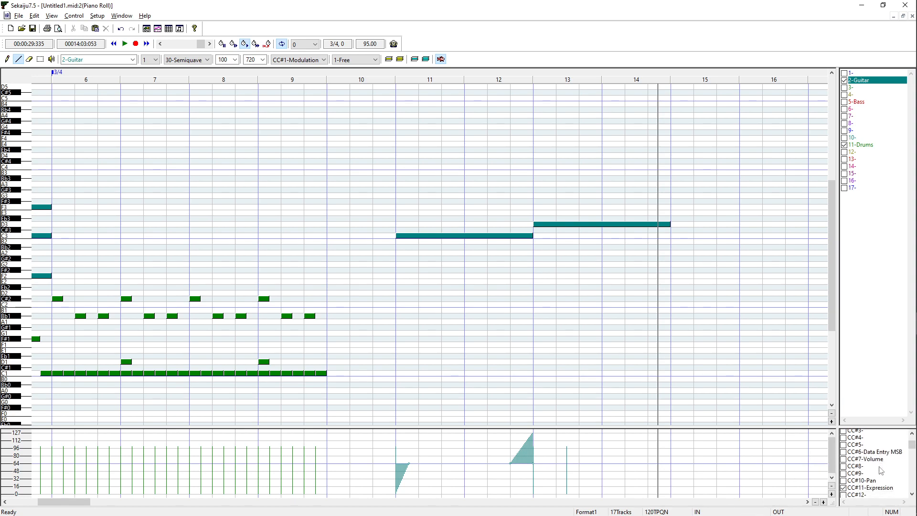
{"action": "scroll", "coordinate": [850, 468], "scroll_direction": "up", "scroll_amount": 1}
{"action": "scroll", "coordinate": [850, 468], "scroll_direction": "up", "scroll_amount": 1}
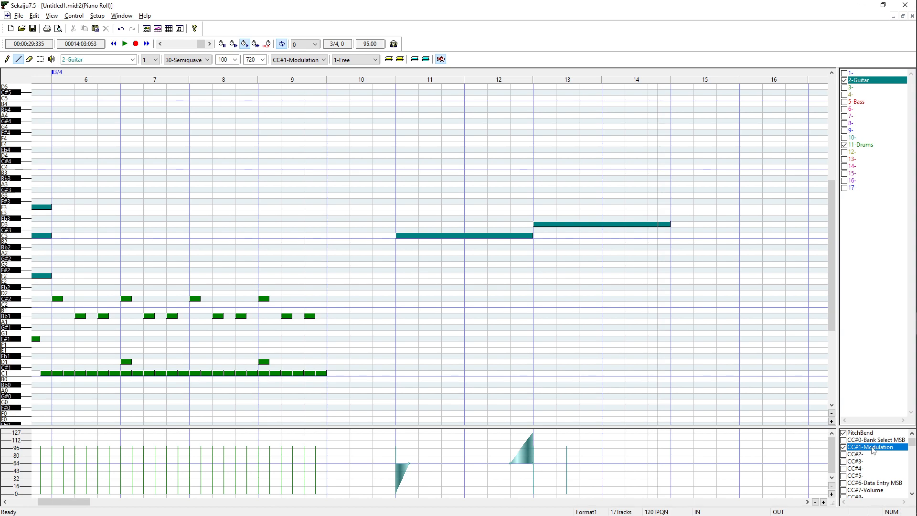
{"action": "key", "text": "a"}
{"action": "left_click", "coordinate": [567, 224]}
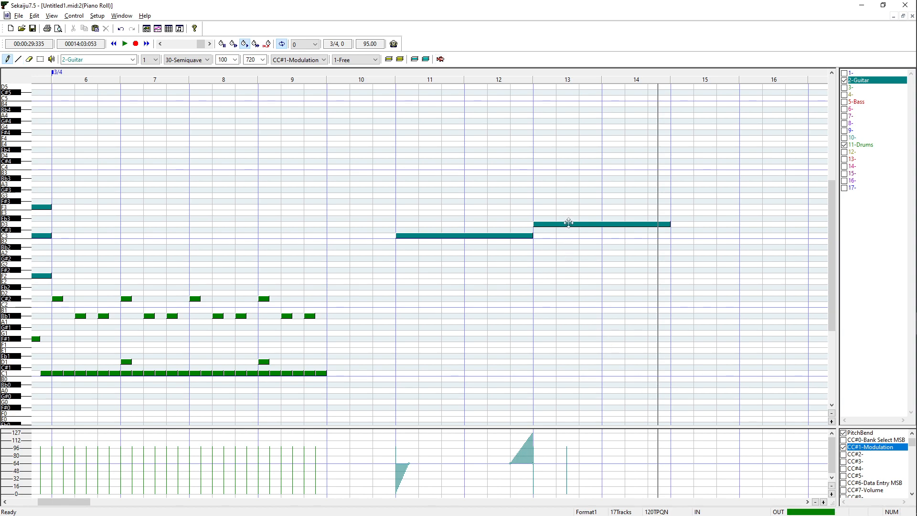
{"action": "left_click", "coordinate": [676, 235]}
{"action": "left_click_drag", "start_coordinate": [808, 236], "coordinate": [694, 240]}
- Add six 120-tick guitar notes at C#3, E3, G#3, E3, B2 and C3 across measures 15 and 16, and play them
{"action": "left_click", "coordinate": [697, 230]}
{"action": "left_click", "coordinate": [722, 213]}
{"action": "left_click", "coordinate": [750, 190]}
{"action": "left_click", "coordinate": [767, 212]}
{"action": "left_click_drag", "start_coordinate": [807, 229], "coordinate": [801, 236]}
{"action": "left_click", "coordinate": [778, 241]}
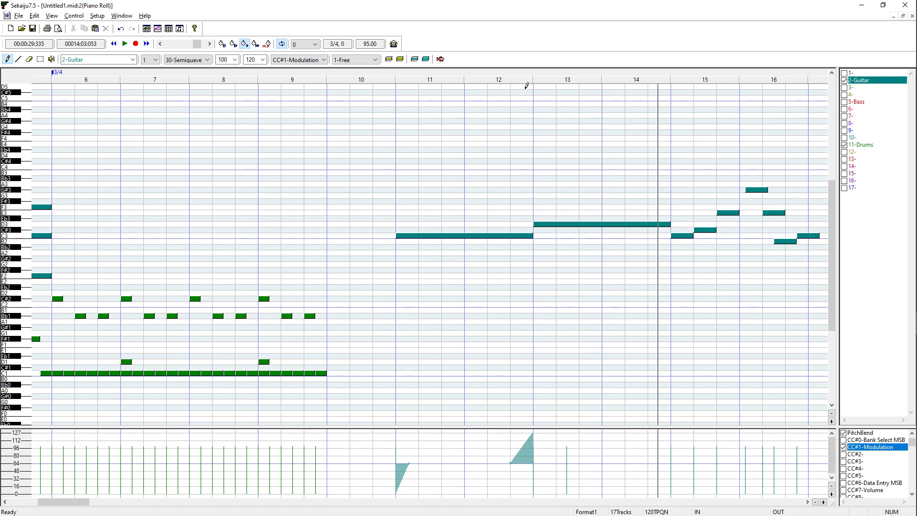
{"action": "key", "text": "space"}
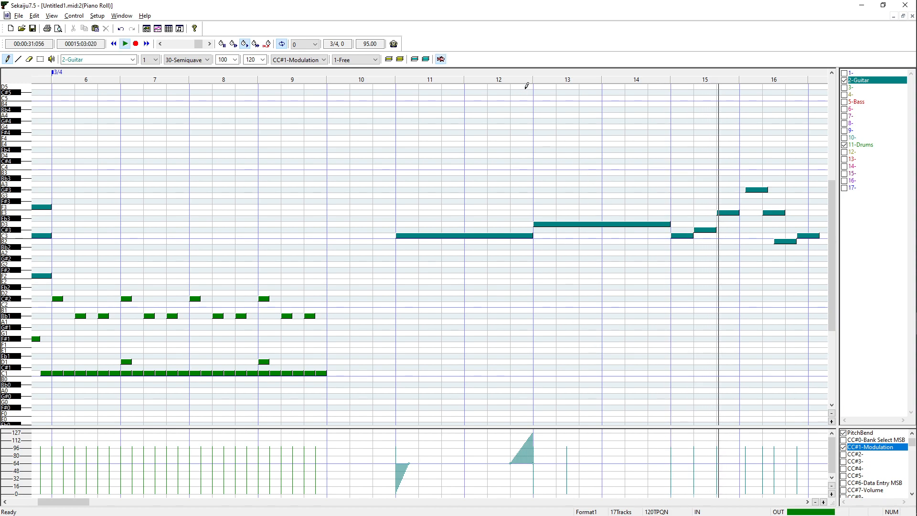
{"action": "key", "text": "space"}
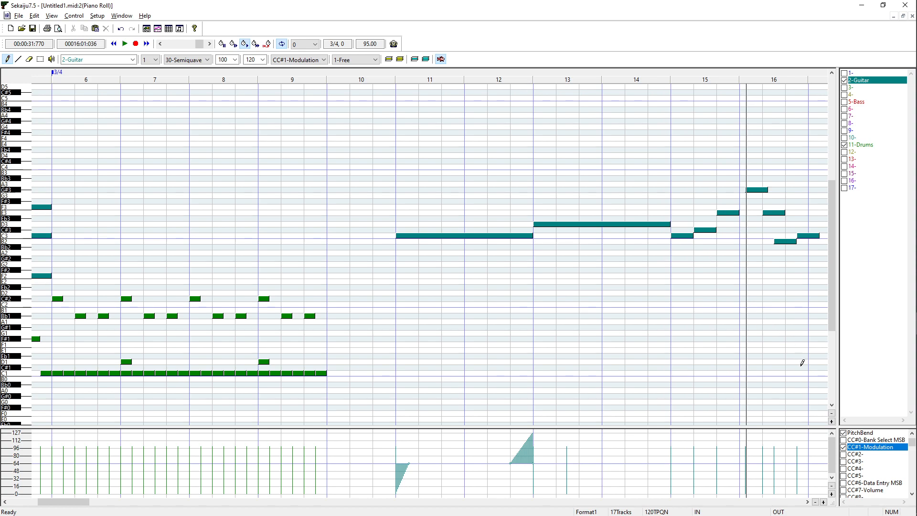
- Add a modulation event of 0 about two thirds through measure 14, and choose CC#10-Pan as the controller to edit
{"action": "left_click", "coordinate": [18, 59]}
{"action": "left_click_drag", "start_coordinate": [648, 496], "coordinate": [648, 496]}
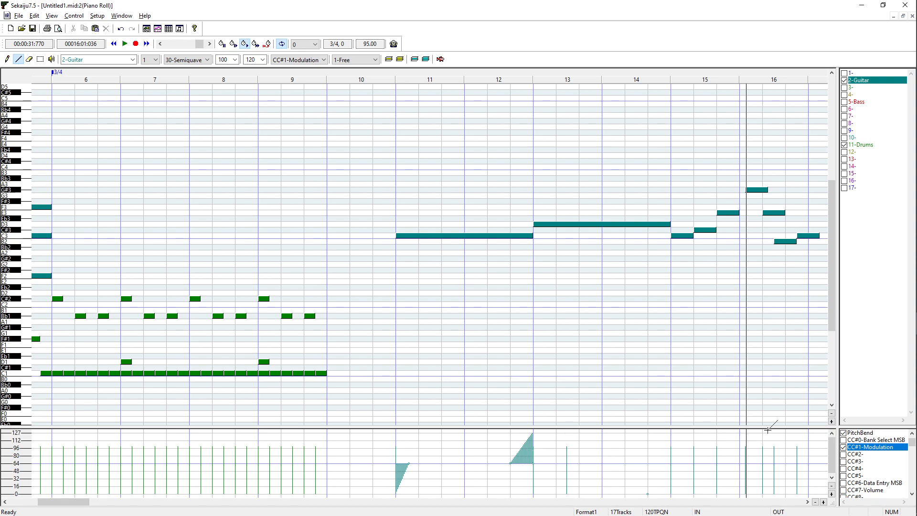
{"action": "scroll", "coordinate": [874, 463], "scroll_direction": "down", "scroll_amount": 2}
{"action": "scroll", "coordinate": [874, 463], "scroll_direction": "down", "scroll_amount": 2}
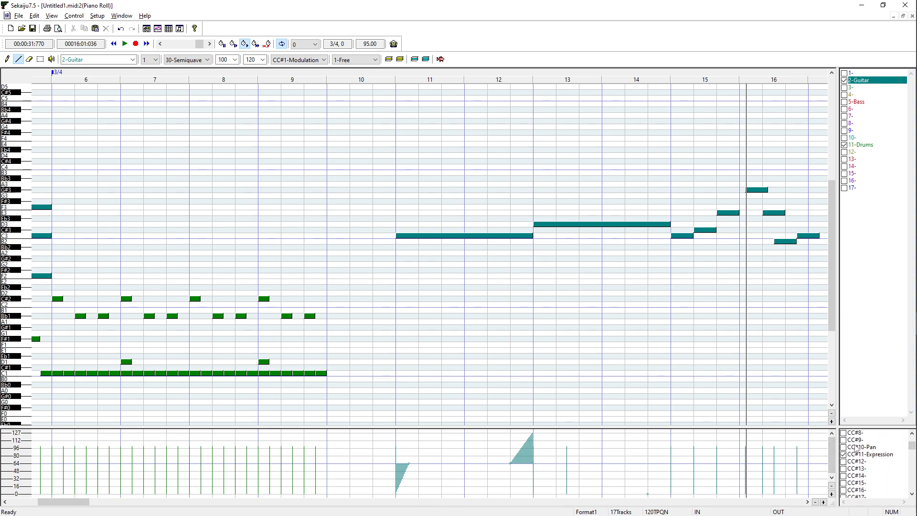
{"action": "left_click", "coordinate": [856, 447]}
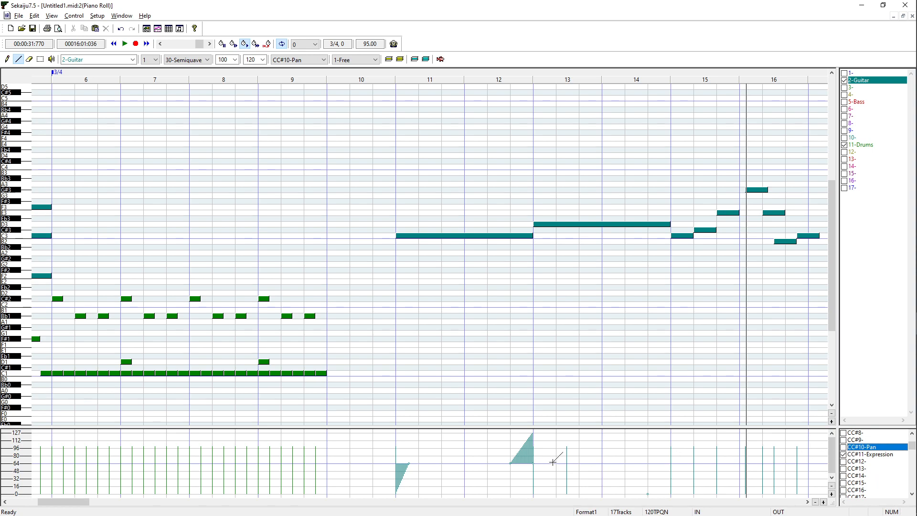
{"action": "left_click_drag", "start_coordinate": [567, 461], "coordinate": [556, 470]}
- Look through the remaining MIDI controllers down to CC#127-Poly Mode On, and return to the start of the list
{"action": "scroll", "coordinate": [874, 461], "scroll_direction": "down", "scroll_amount": 6}
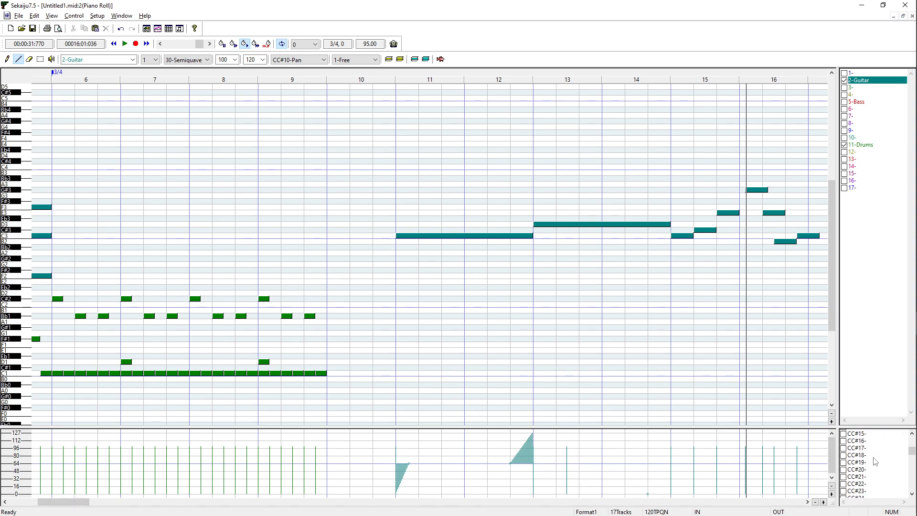
{"action": "scroll", "coordinate": [874, 461], "scroll_direction": "down", "scroll_amount": 7}
{"action": "scroll", "coordinate": [874, 463], "scroll_direction": "down", "scroll_amount": 6}
{"action": "scroll", "coordinate": [873, 462], "scroll_direction": "down", "scroll_amount": 6}
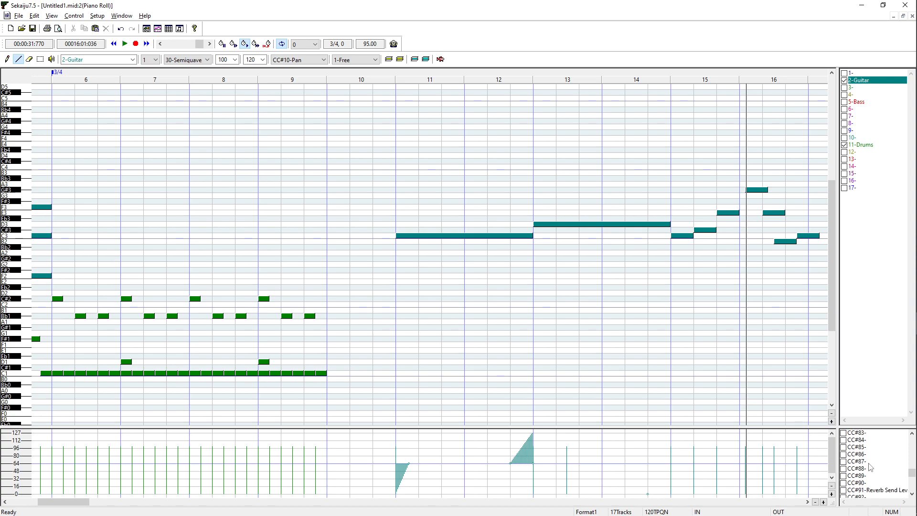
{"action": "scroll", "coordinate": [870, 465], "scroll_direction": "down", "scroll_amount": 3}
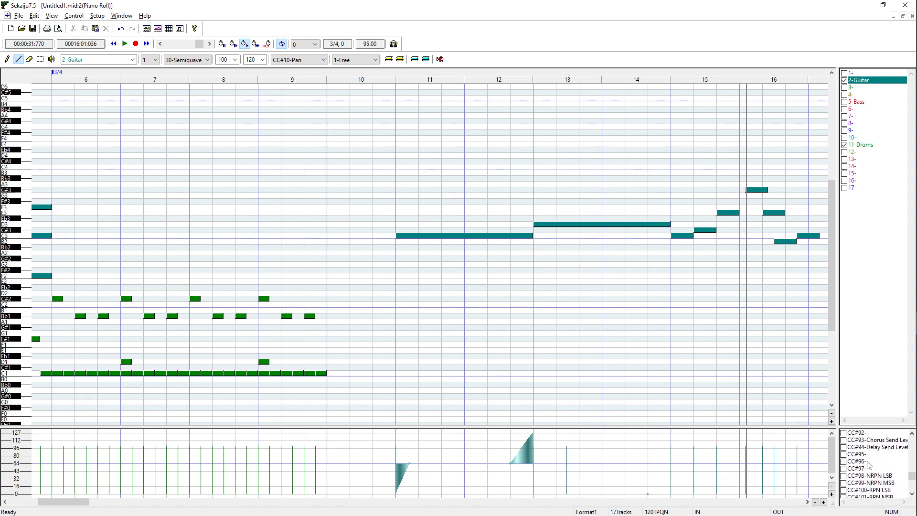
{"action": "scroll", "coordinate": [868, 464], "scroll_direction": "down", "scroll_amount": 8}
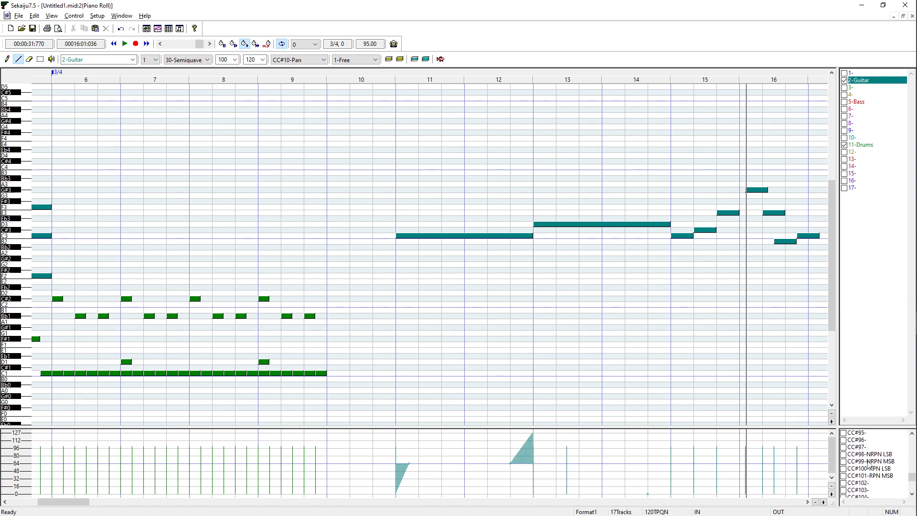
{"action": "scroll", "coordinate": [889, 483], "scroll_direction": "down", "scroll_amount": 2}
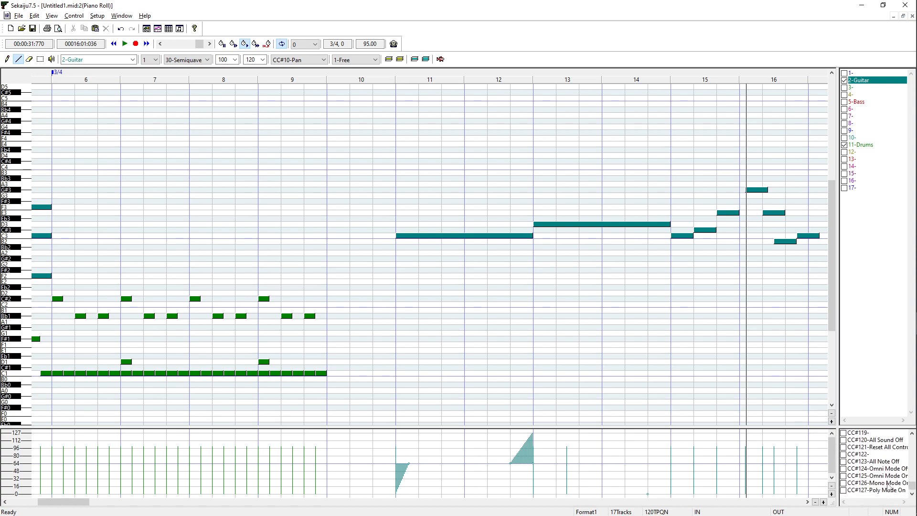
{"action": "left_click_drag", "start_coordinate": [912, 489], "coordinate": [912, 435]}
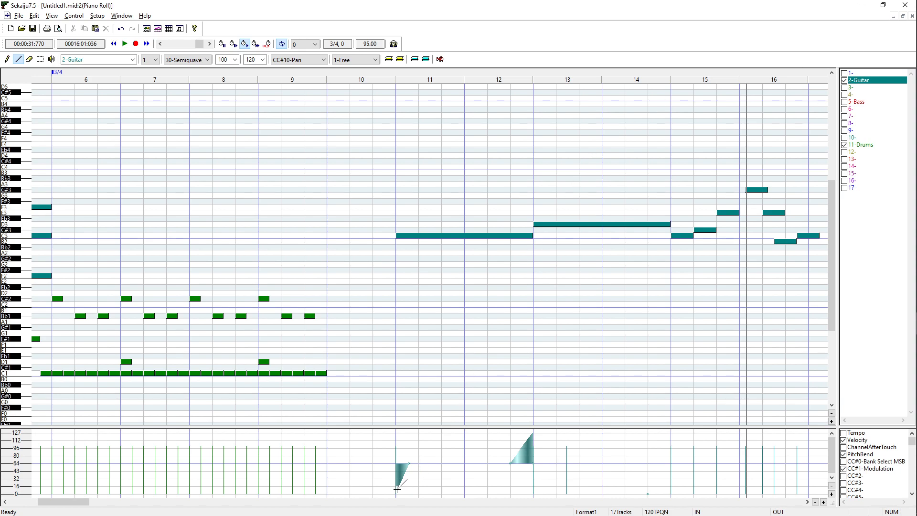
- Add a 120-tick guitar note at C3 on the third beat of measure 17 and play it
{"action": "left_click_drag", "start_coordinate": [56, 503], "coordinate": [76, 503]}
{"action": "key", "text": "p"}
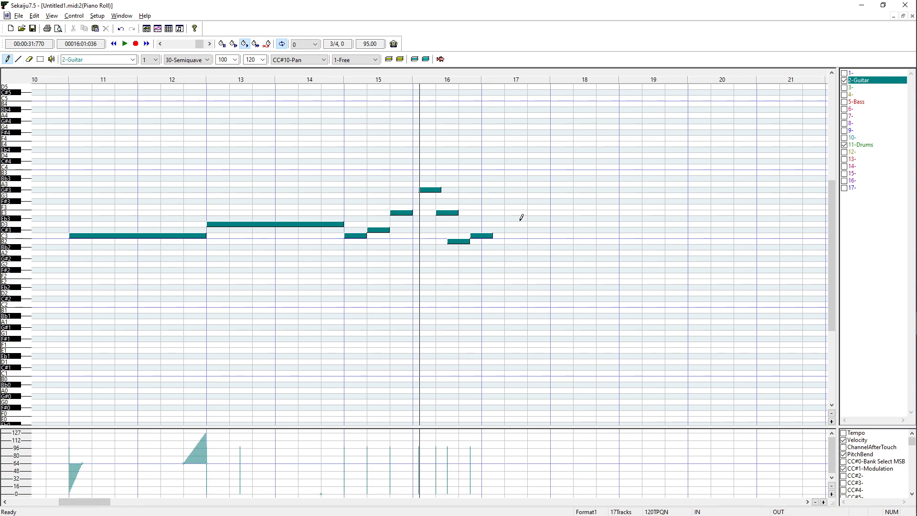
{"action": "left_click", "coordinate": [536, 235]}
{"action": "left_click_drag", "start_coordinate": [536, 234], "coordinate": [530, 237]}
{"action": "left_click", "coordinate": [511, 79]}
{"action": "key", "text": "space"}
{"action": "key", "text": "space"}
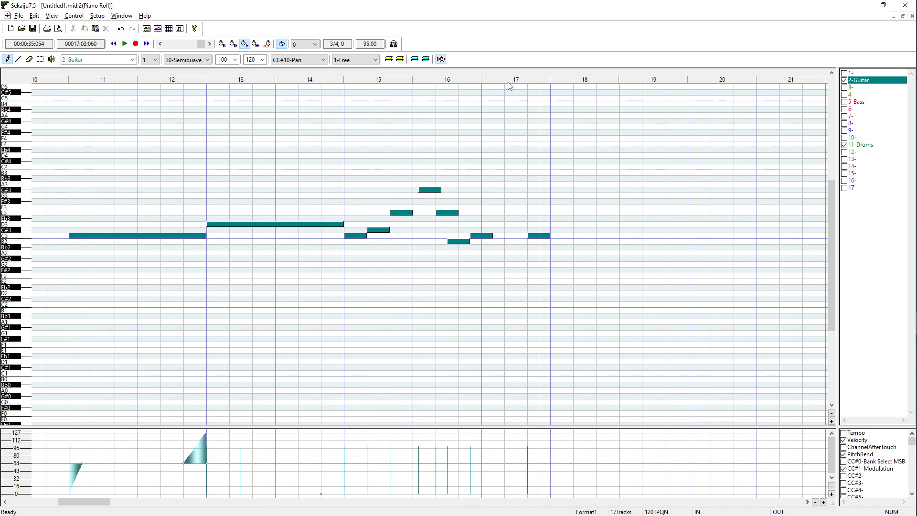
- Shorten the C3 note in measure 17 to 30 ticks and set the time snap to 15-Demisemiquaver
{"action": "left_click", "coordinate": [538, 235]}
{"action": "mouse_move", "coordinate": [549, 235]}
{"action": "left_mouse_down"}
{"action": "mouse_move", "coordinate": [527, 236]}
{"action": "mouse_move", "coordinate": [535, 236]}
{"action": "left_mouse_up"}
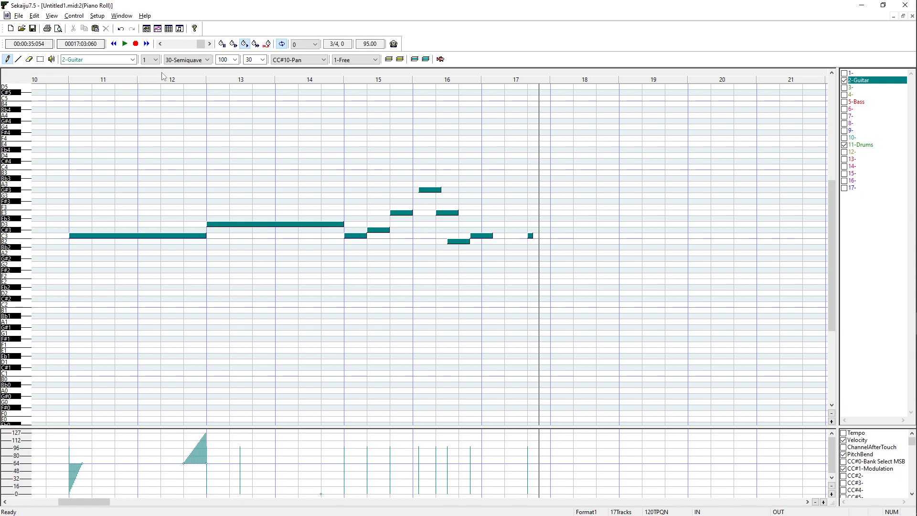
{"action": "left_click", "coordinate": [181, 60]}
{"action": "left_click", "coordinate": [181, 61]}
{"action": "left_click", "coordinate": [181, 61]}
{"action": "left_click", "coordinate": [181, 61]}
{"action": "left_click", "coordinate": [181, 61]}
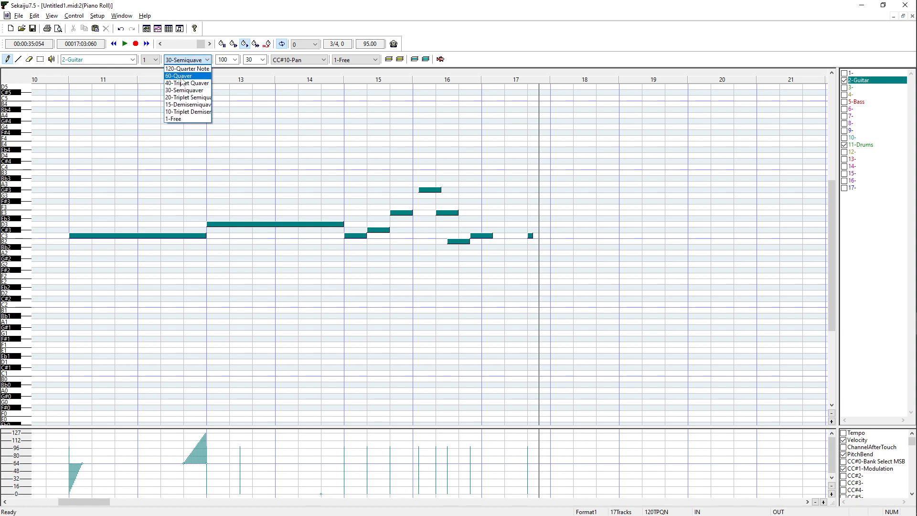
{"action": "left_click", "coordinate": [182, 106]}
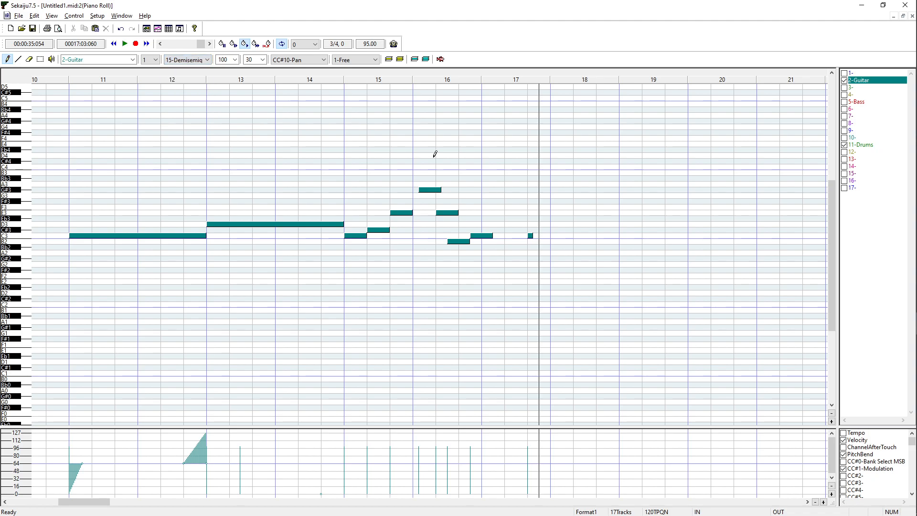
- Repeat the short C3 note as three groups of three across measures 17 and 18, and move the G#3 note to measure 16's start
{"action": "left_click_drag", "start_coordinate": [531, 234], "coordinate": [535, 232]}
{"action": "left_click", "coordinate": [534, 235]}
{"action": "left_click", "coordinate": [531, 235]}
{"action": "left_click_drag", "start_coordinate": [439, 190], "coordinate": [419, 190]}
{"action": "key", "text": "s"}
{"action": "left_click_drag", "start_coordinate": [561, 219], "coordinate": [573, 238]}
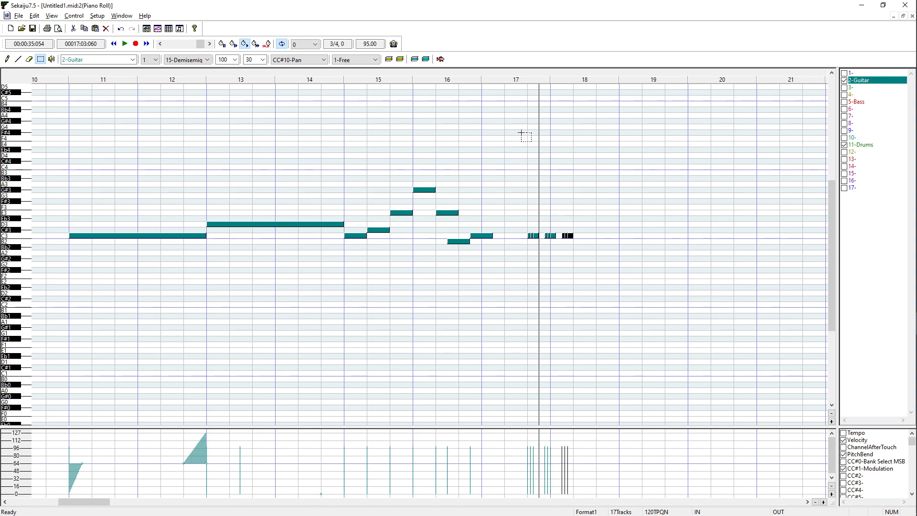
- Play the three groups of short C3 notes from measure 17
{"action": "left_click", "coordinate": [522, 79]}
{"action": "key", "text": "space"}
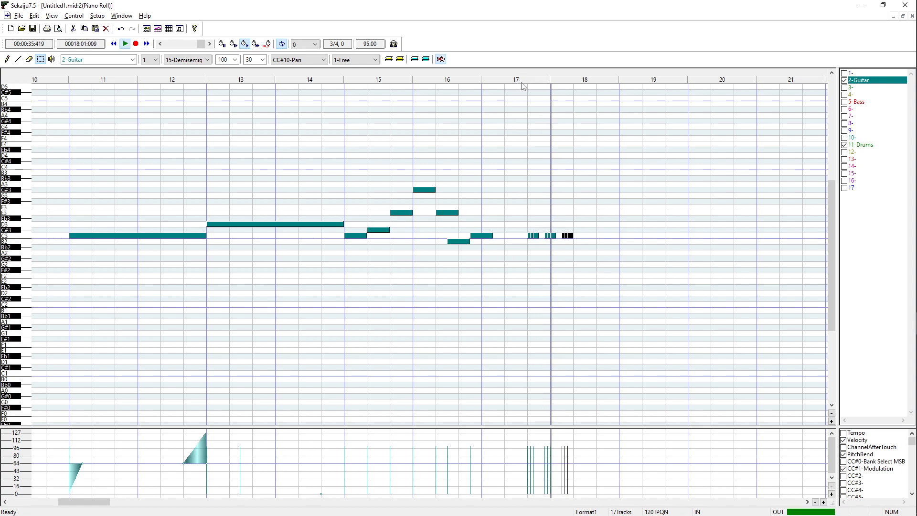
{"action": "key", "text": "space"}
- Place a 120-tick C3 note at the start of measure 19 and delete it
{"action": "left_click_drag", "start_coordinate": [42, 503], "coordinate": [103, 505]}
{"action": "left_click", "coordinate": [368, 303]}
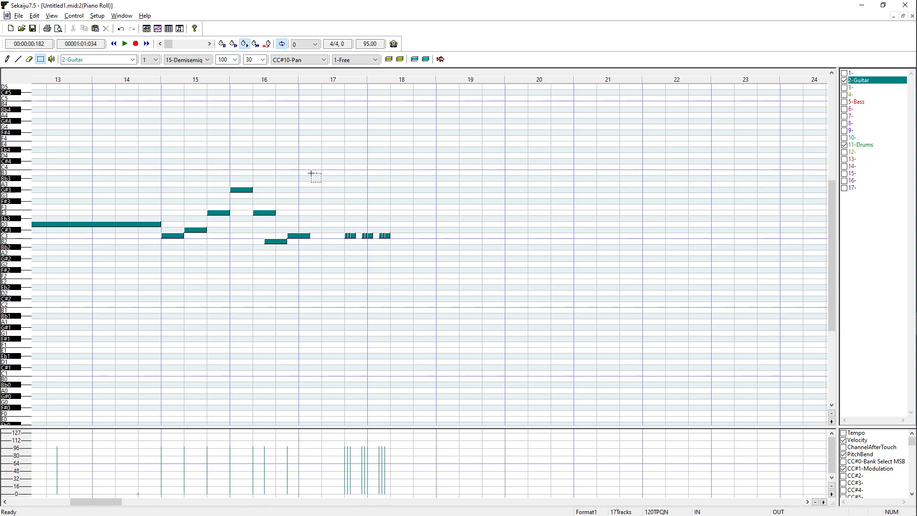
{"action": "left_click_drag", "start_coordinate": [279, 174], "coordinate": [448, 237]}
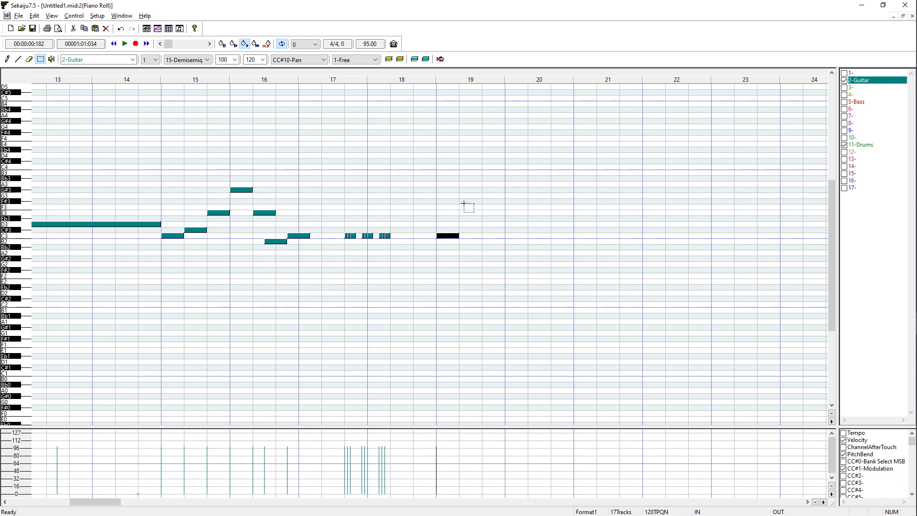
{"action": "key", "text": "Delete"}
- Scale the time of the grouped C3 notes in measures 17 and 18 to 200 percent, and play them
{"action": "left_click_drag", "start_coordinate": [408, 208], "coordinate": [339, 260]}
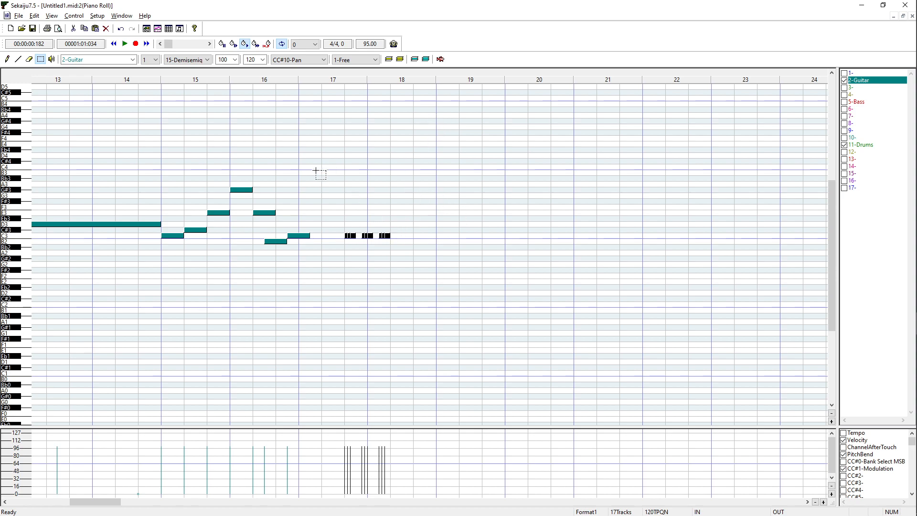
{"action": "left_click", "coordinate": [35, 16]}
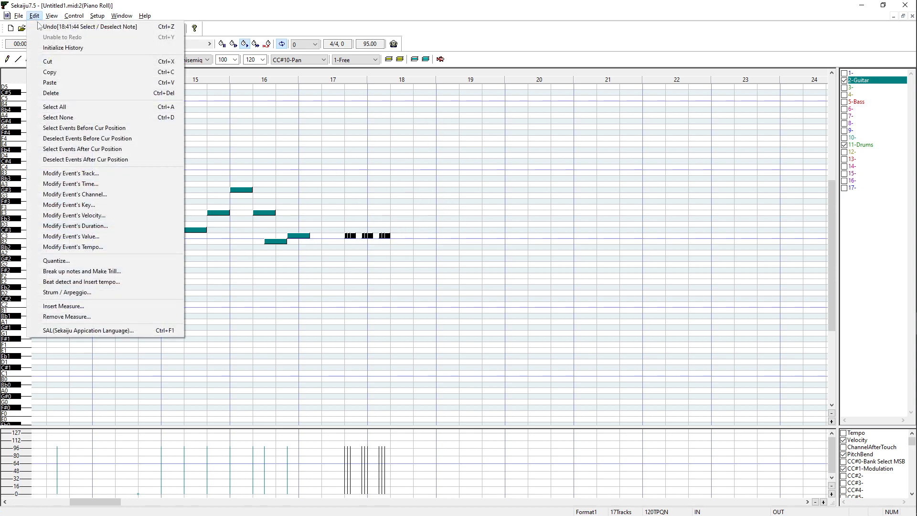
{"action": "left_click", "coordinate": [96, 186]}
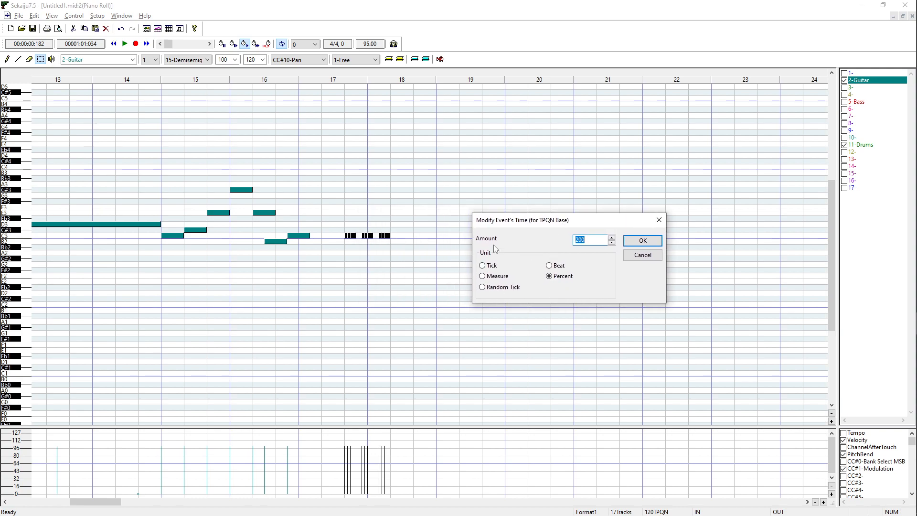
{"action": "left_click", "coordinate": [485, 268]}
{"action": "left_click", "coordinate": [550, 266]}
{"action": "left_click", "coordinate": [502, 279]}
{"action": "left_click", "coordinate": [560, 279]}
{"action": "left_click", "coordinate": [588, 241]}
{"action": "left_click", "coordinate": [640, 239]}
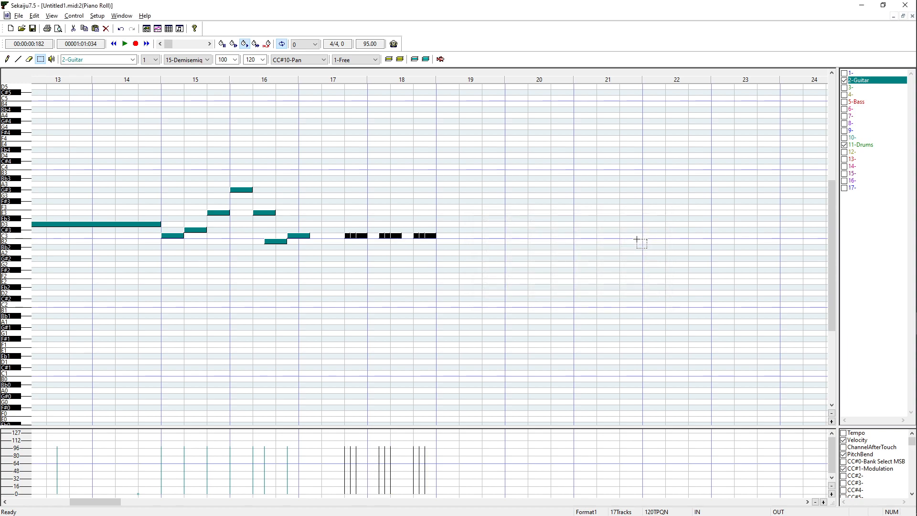
{"action": "left_click", "coordinate": [345, 75]}
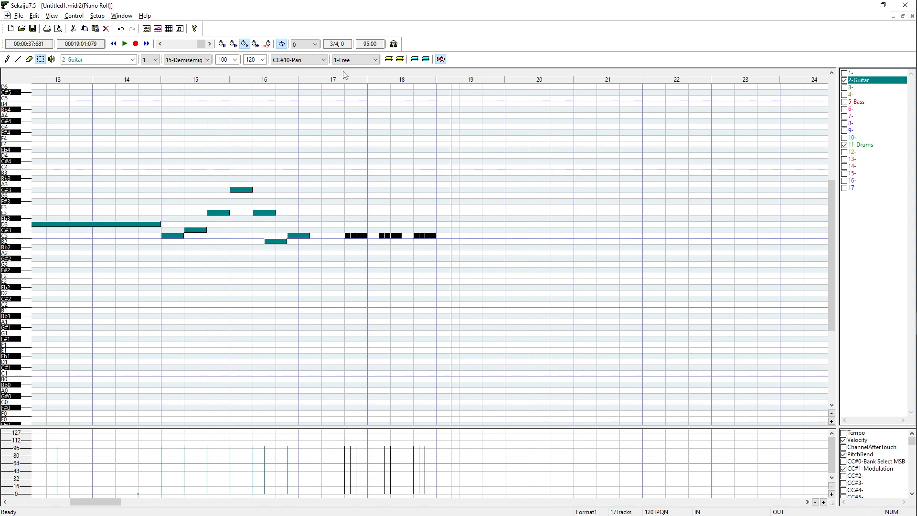
- Select all guitar notes in measures 15 to 18 and raise their key by 5 halftones
{"action": "left_click", "coordinate": [35, 16]}
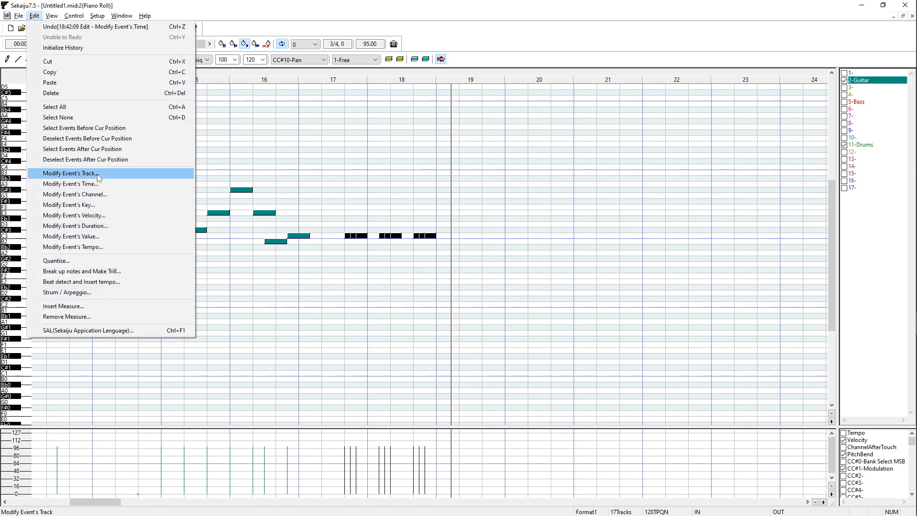
{"action": "left_click", "coordinate": [297, 209]}
{"action": "key", "text": "s"}
{"action": "left_click", "coordinate": [487, 137]}
{"action": "left_click_drag", "start_coordinate": [504, 138], "coordinate": [167, 308]}
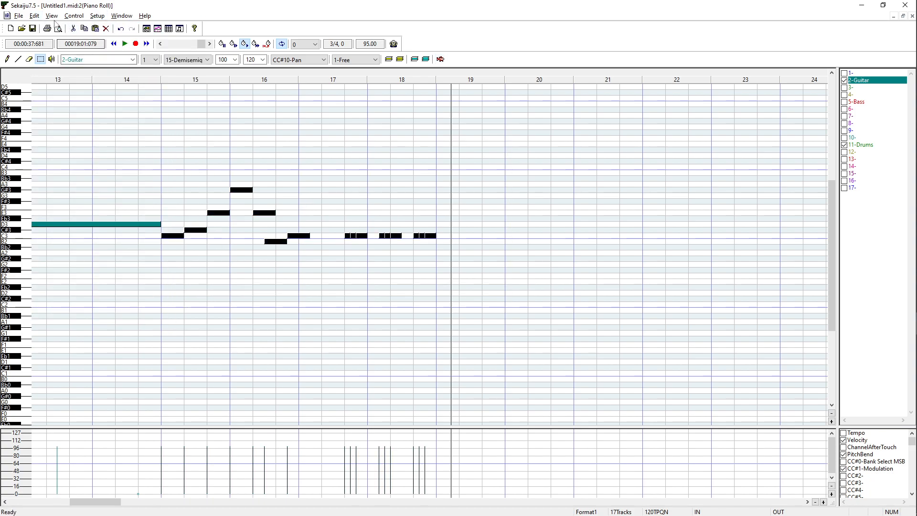
{"action": "left_click", "coordinate": [35, 15]}
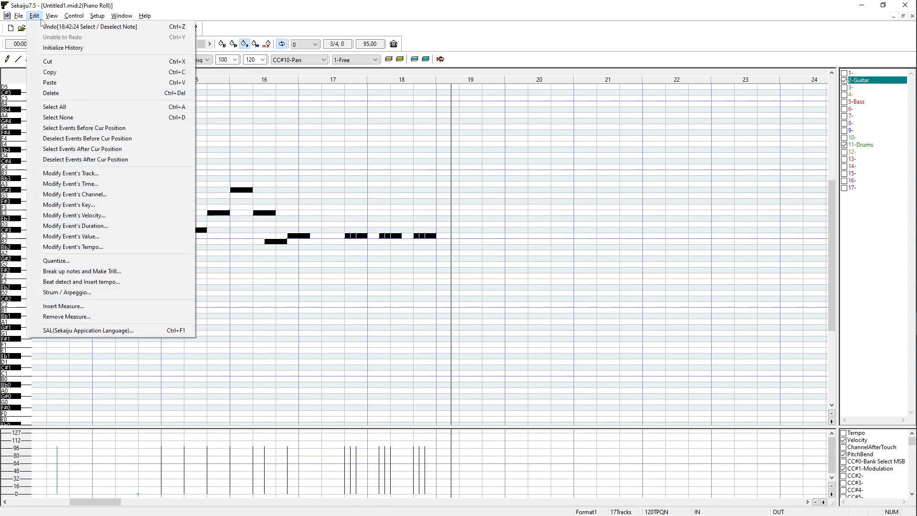
{"action": "left_click", "coordinate": [95, 206]}
{"action": "left_click_drag", "start_coordinate": [453, 211], "coordinate": [564, 209]}
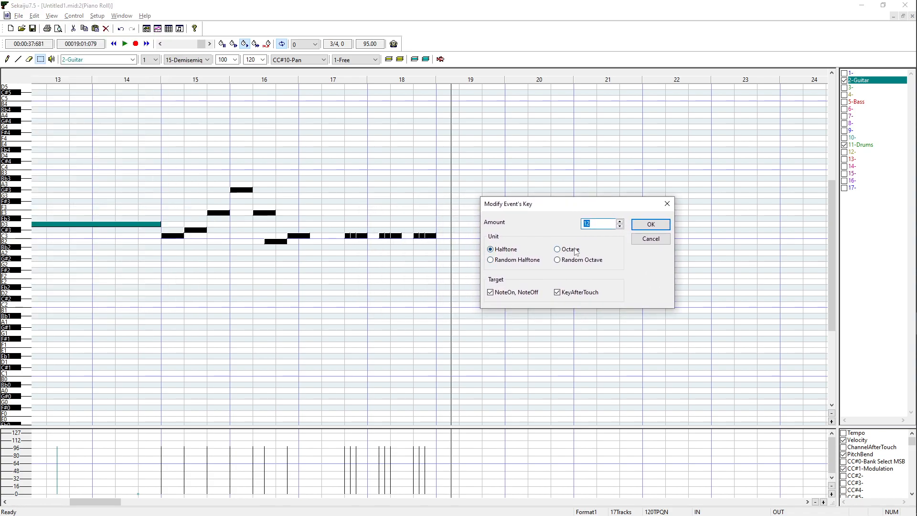
{"action": "left_click", "coordinate": [525, 263]}
{"action": "left_click_drag", "start_coordinate": [595, 223], "coordinate": [452, 217]}
{"action": "type", "text": "5"}
{"action": "key", "text": "Return"}
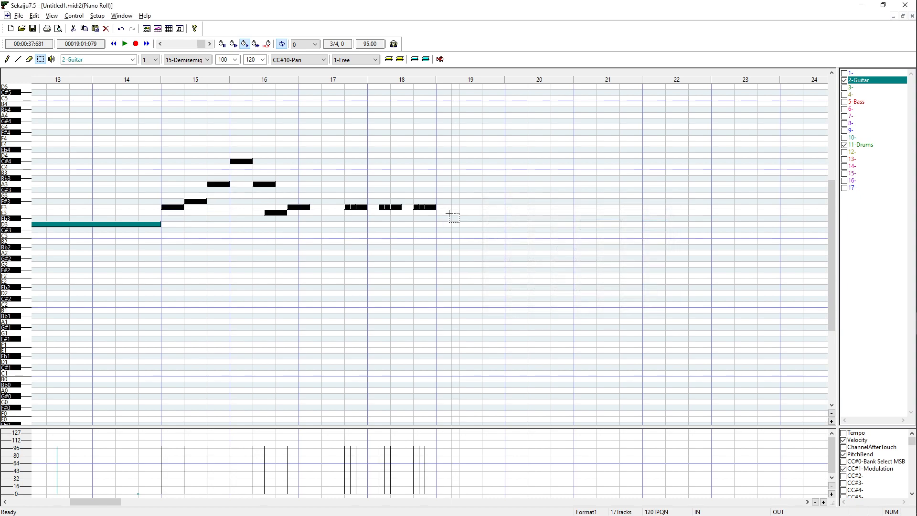
- Play the transposed guitar notes from measure 15
{"action": "left_click", "coordinate": [162, 76]}
{"action": "key", "text": "space"}
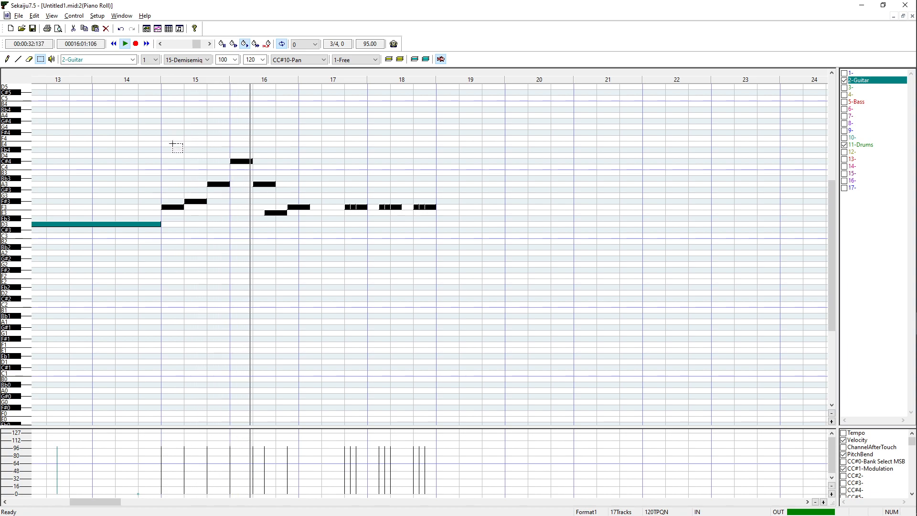
{"action": "key", "text": "space"}
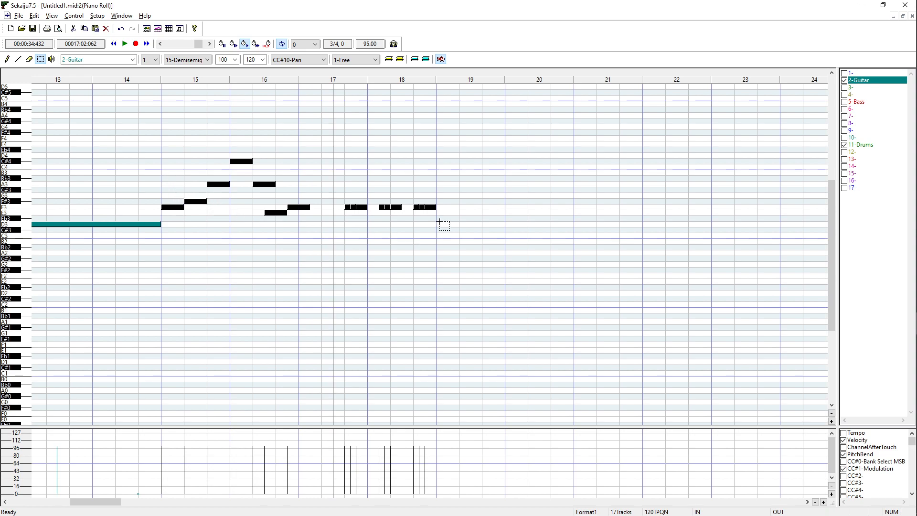
- Move all guitar notes in measures 15 to 18 up together so that the first note sits at A3
{"action": "left_click_drag", "start_coordinate": [499, 123], "coordinate": [170, 293]}
{"action": "left_click_drag", "start_coordinate": [170, 210], "coordinate": [171, 185]}
{"action": "left_click", "coordinate": [267, 252]}
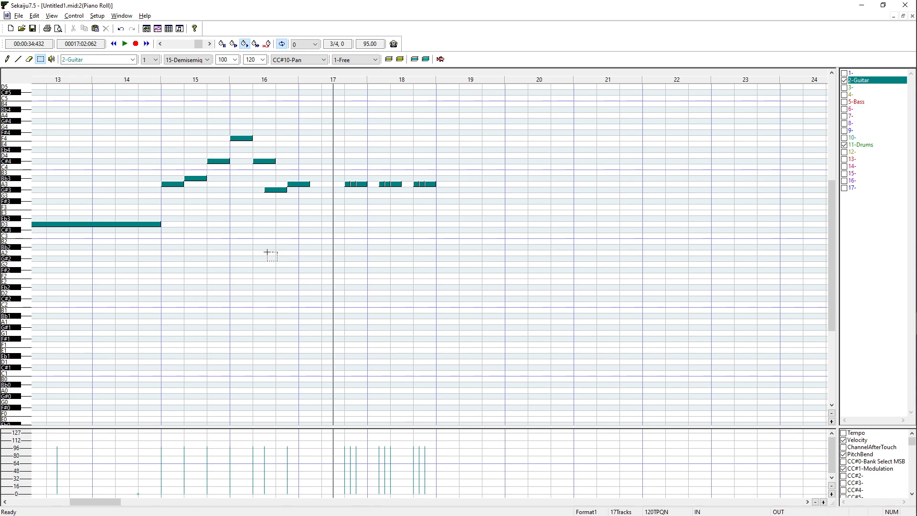
- Raise the second guitar note of measure 15 to B3
{"action": "left_click", "coordinate": [195, 178]}
{"action": "left_click_drag", "start_coordinate": [194, 176], "coordinate": [194, 170]}
{"action": "left_click", "coordinate": [215, 217]}
{"action": "left_click_drag", "start_coordinate": [165, 115], "coordinate": [476, 228]}
{"action": "left_click_drag", "start_coordinate": [478, 122], "coordinate": [148, 215]}
{"action": "left_click", "coordinate": [223, 204]}
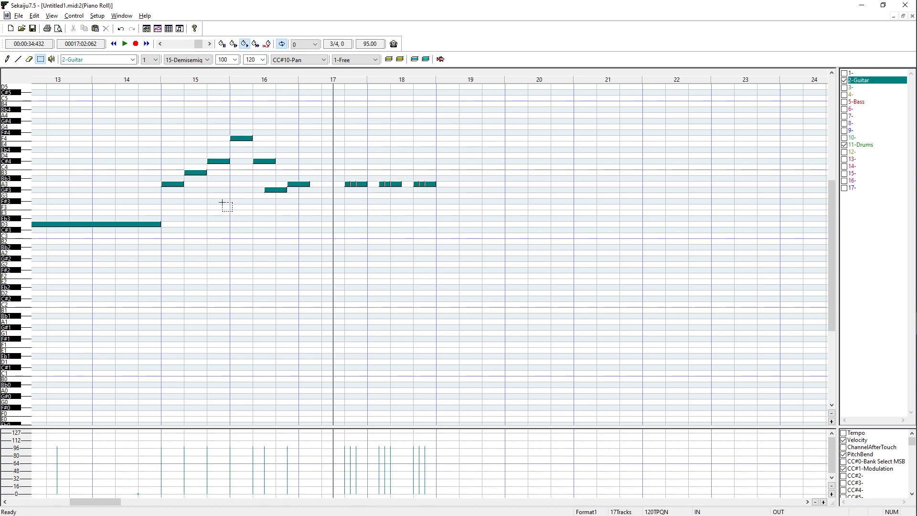